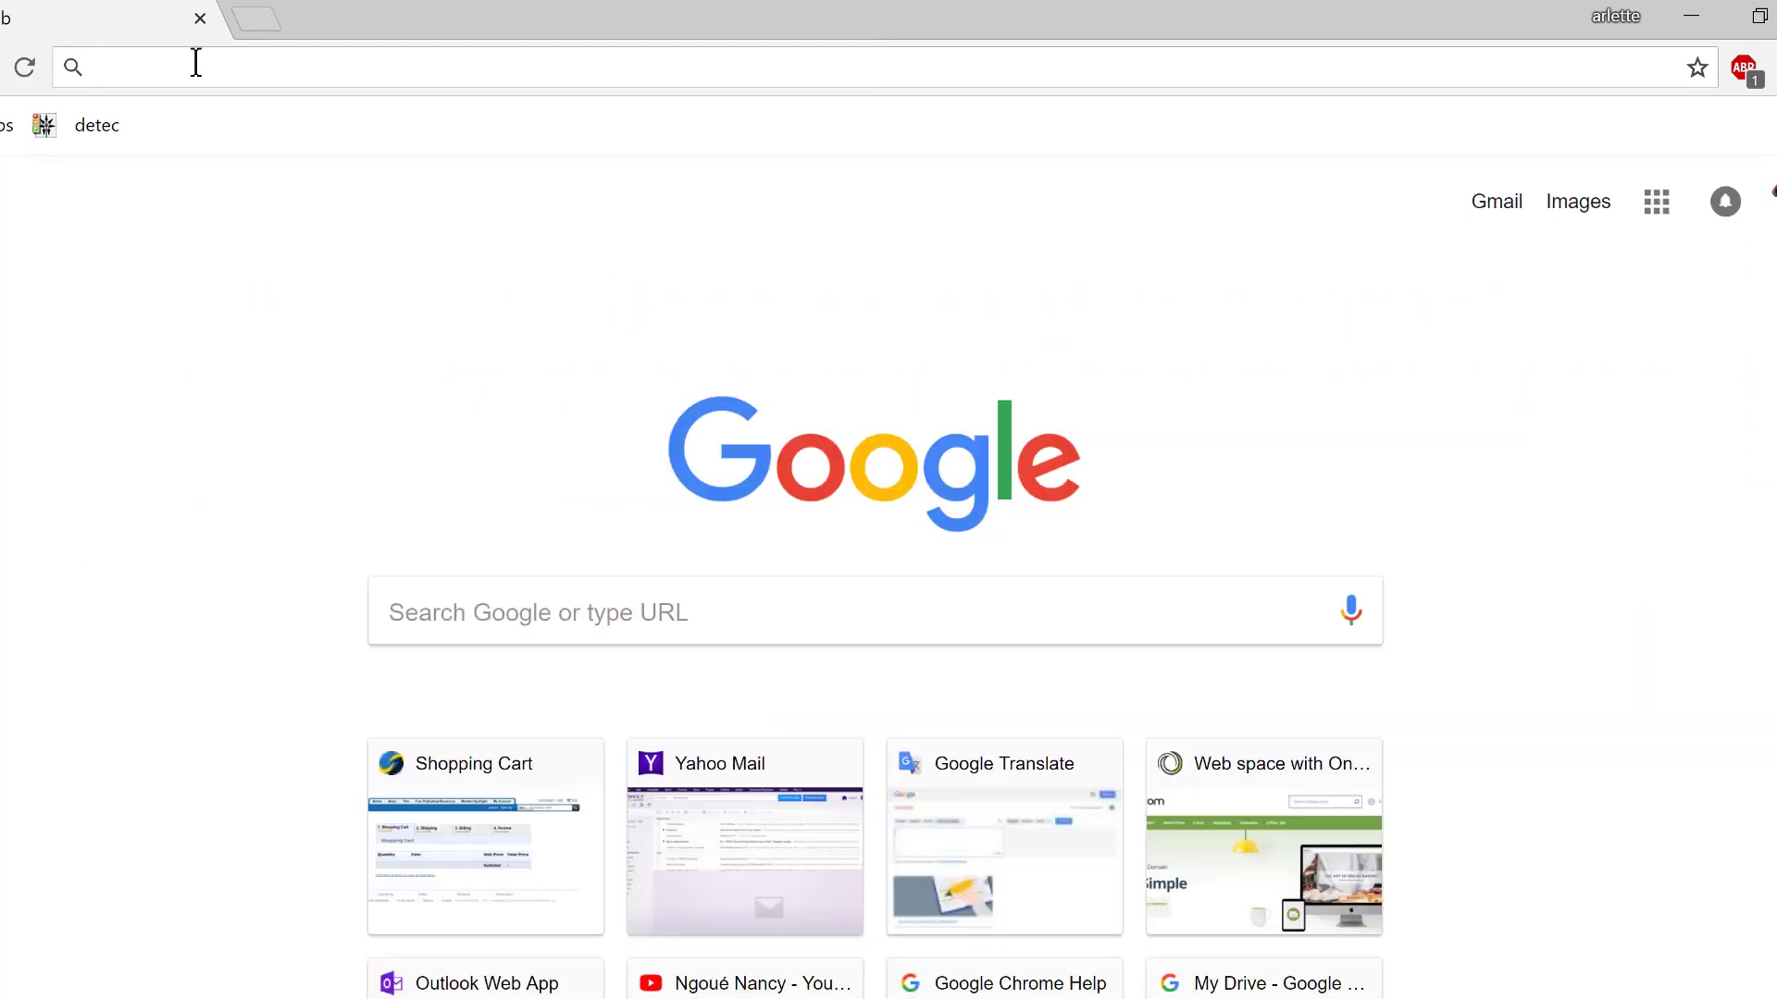
# Search the web for "sumo dlr download" and open the SUMO Downloads wiki page.
pyautogui.write('d')
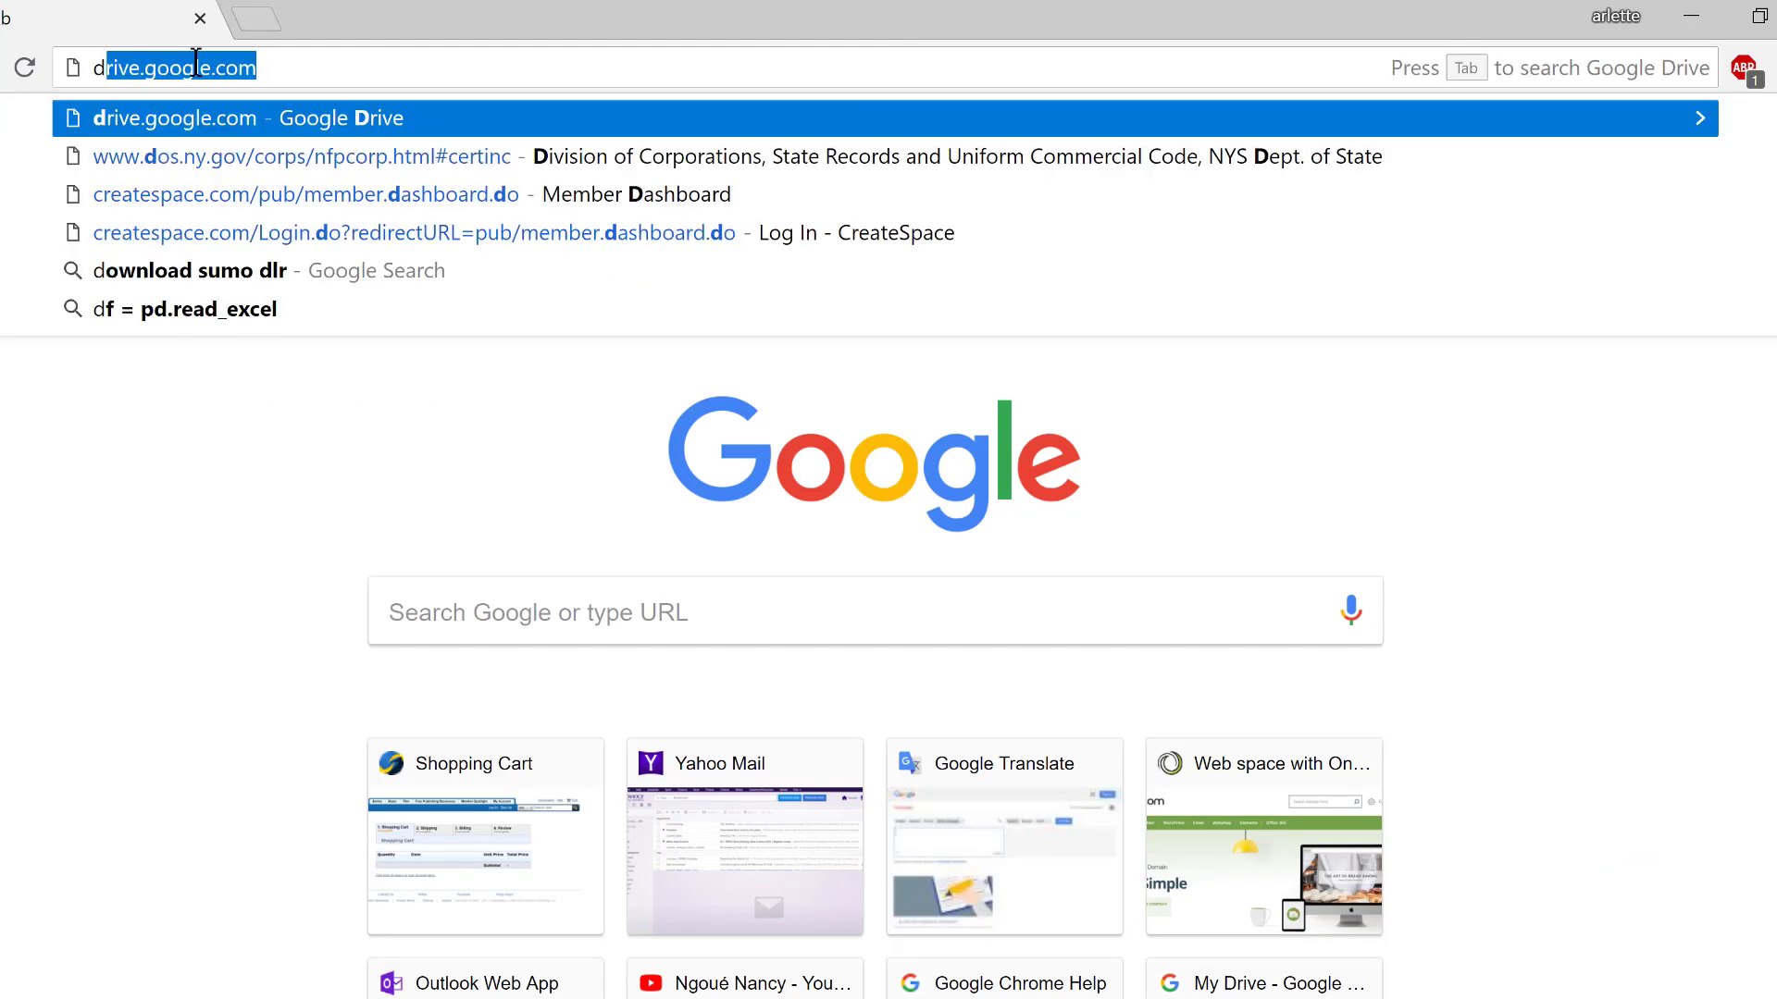
pyautogui.press('BackSpace')
pyautogui.press('BackSpace')
pyautogui.write('sumo')
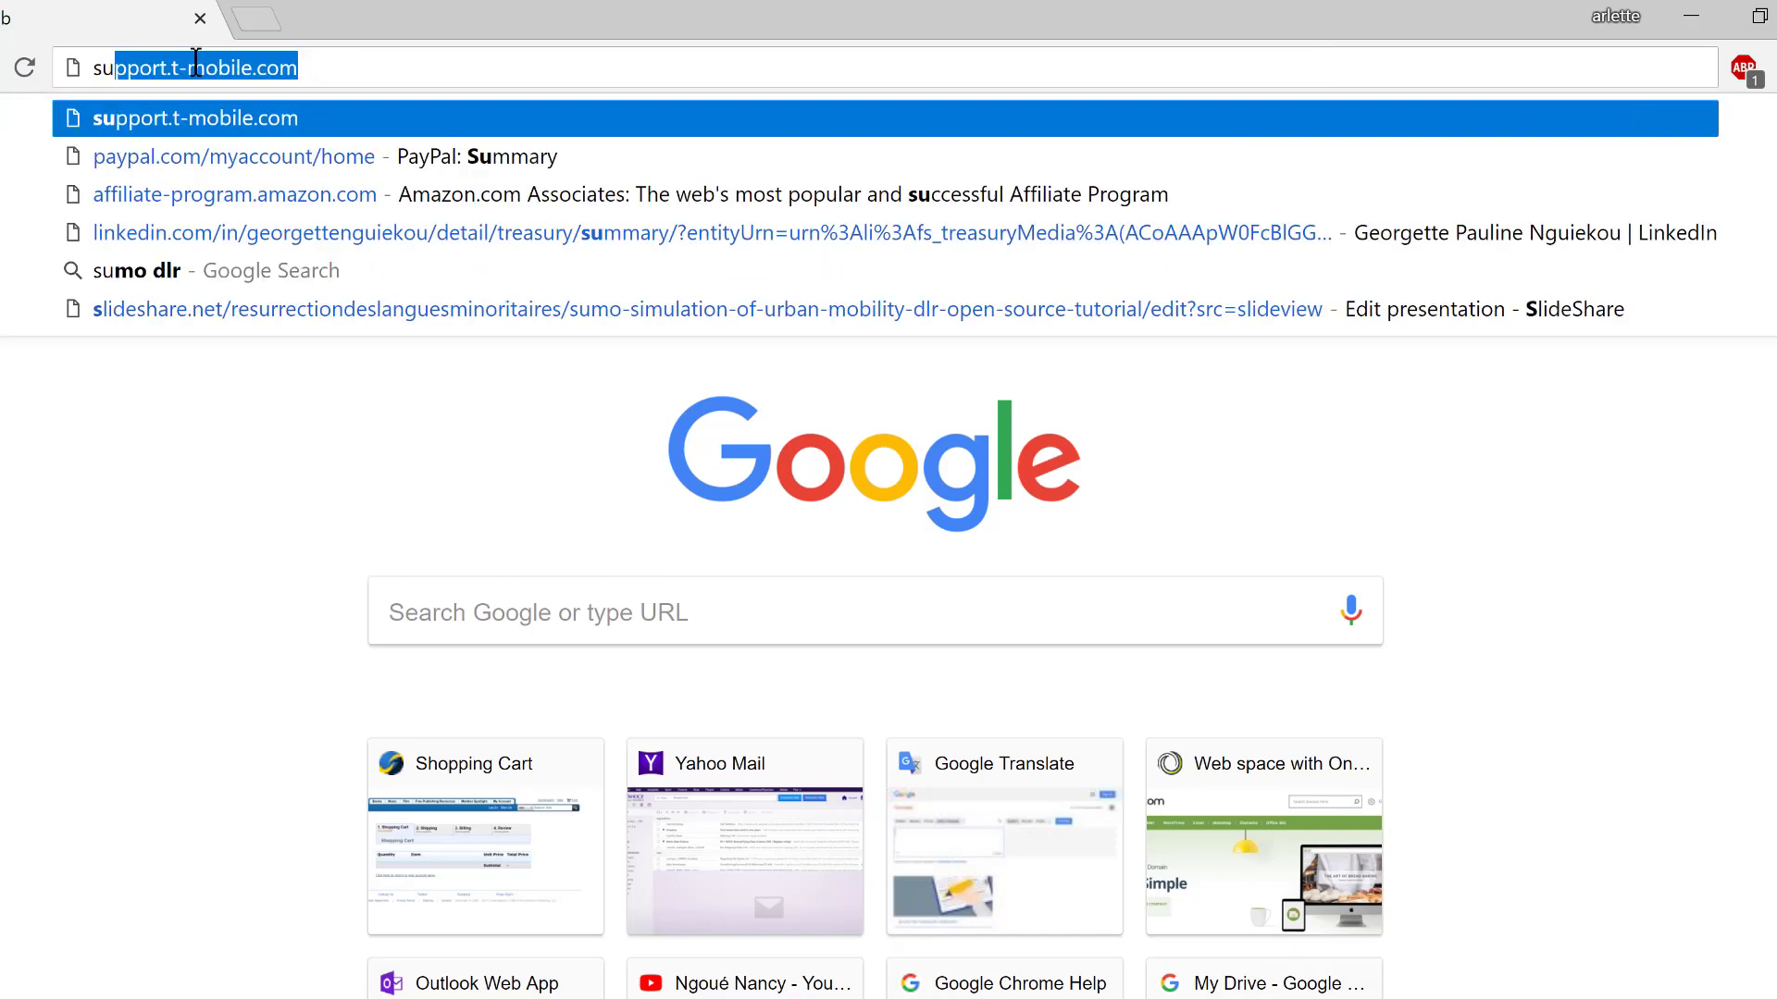
pyautogui.write(' dlr d')
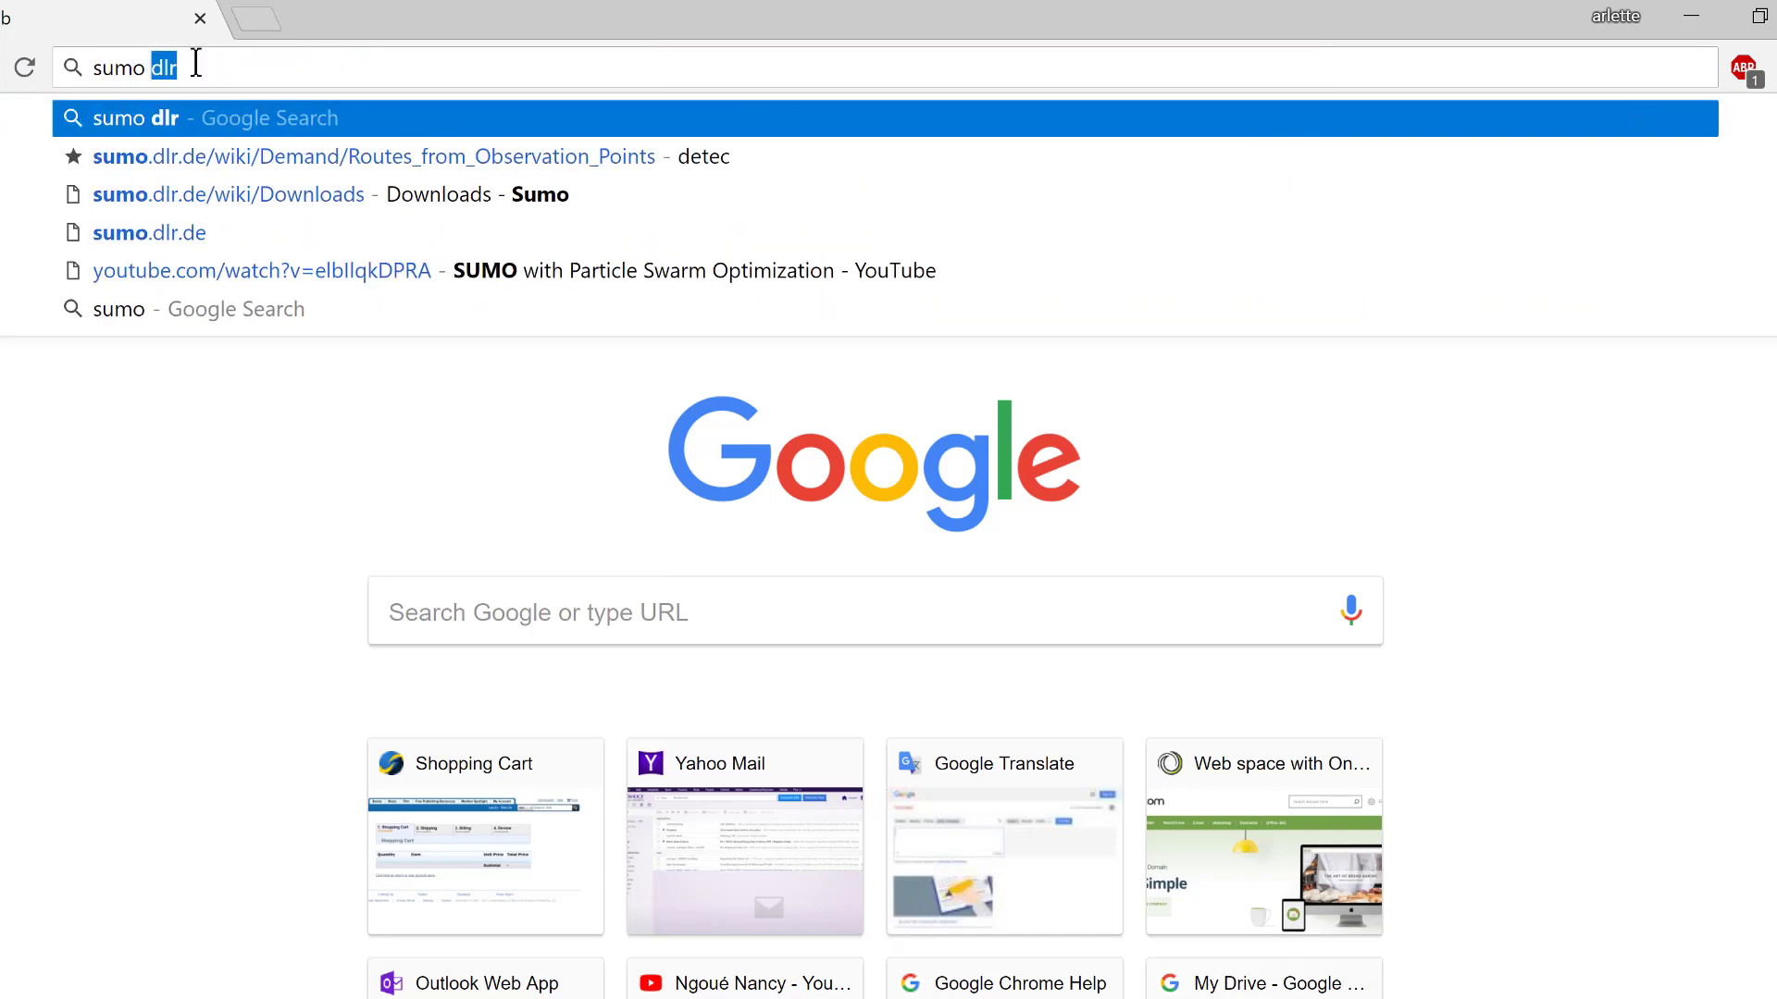
pyautogui.write('ow')
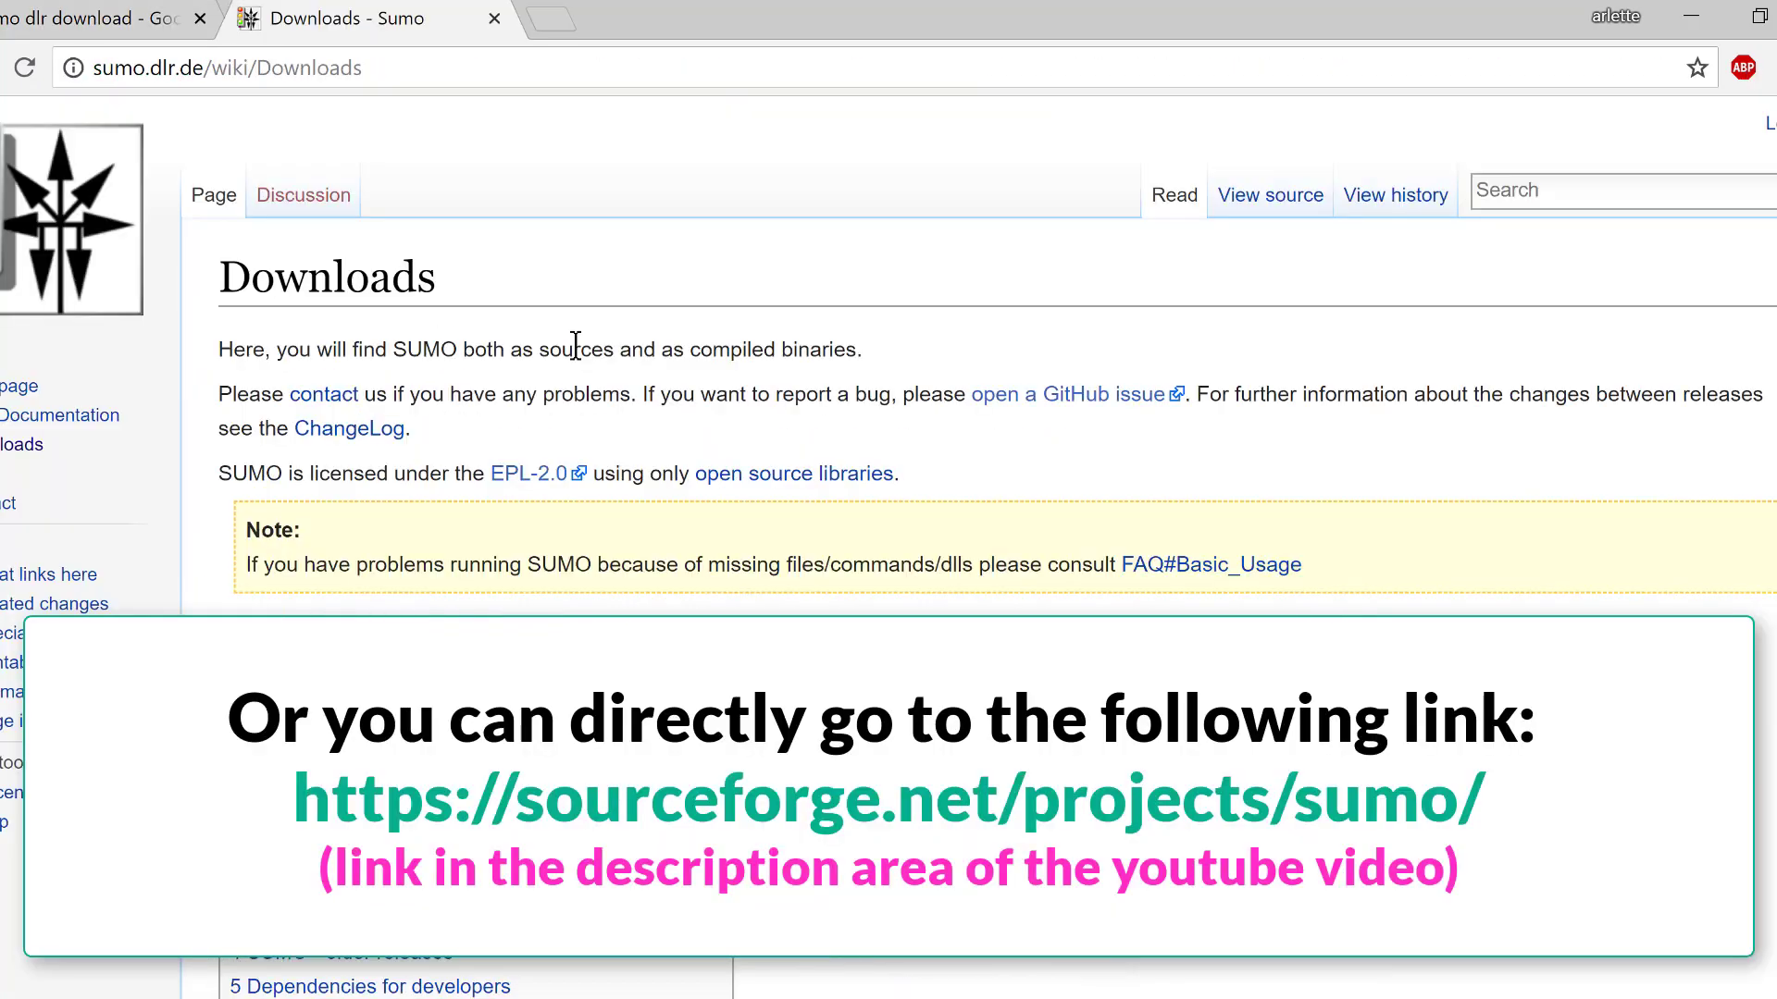
# Download the 32-bit Windows installer sumo-win32-0.32.0.msi from the Latest Release (Version 0.32.0) section.
pyautogui.scroll(-1, 576, 345)
pyautogui.scroll(-3, 575, 345)
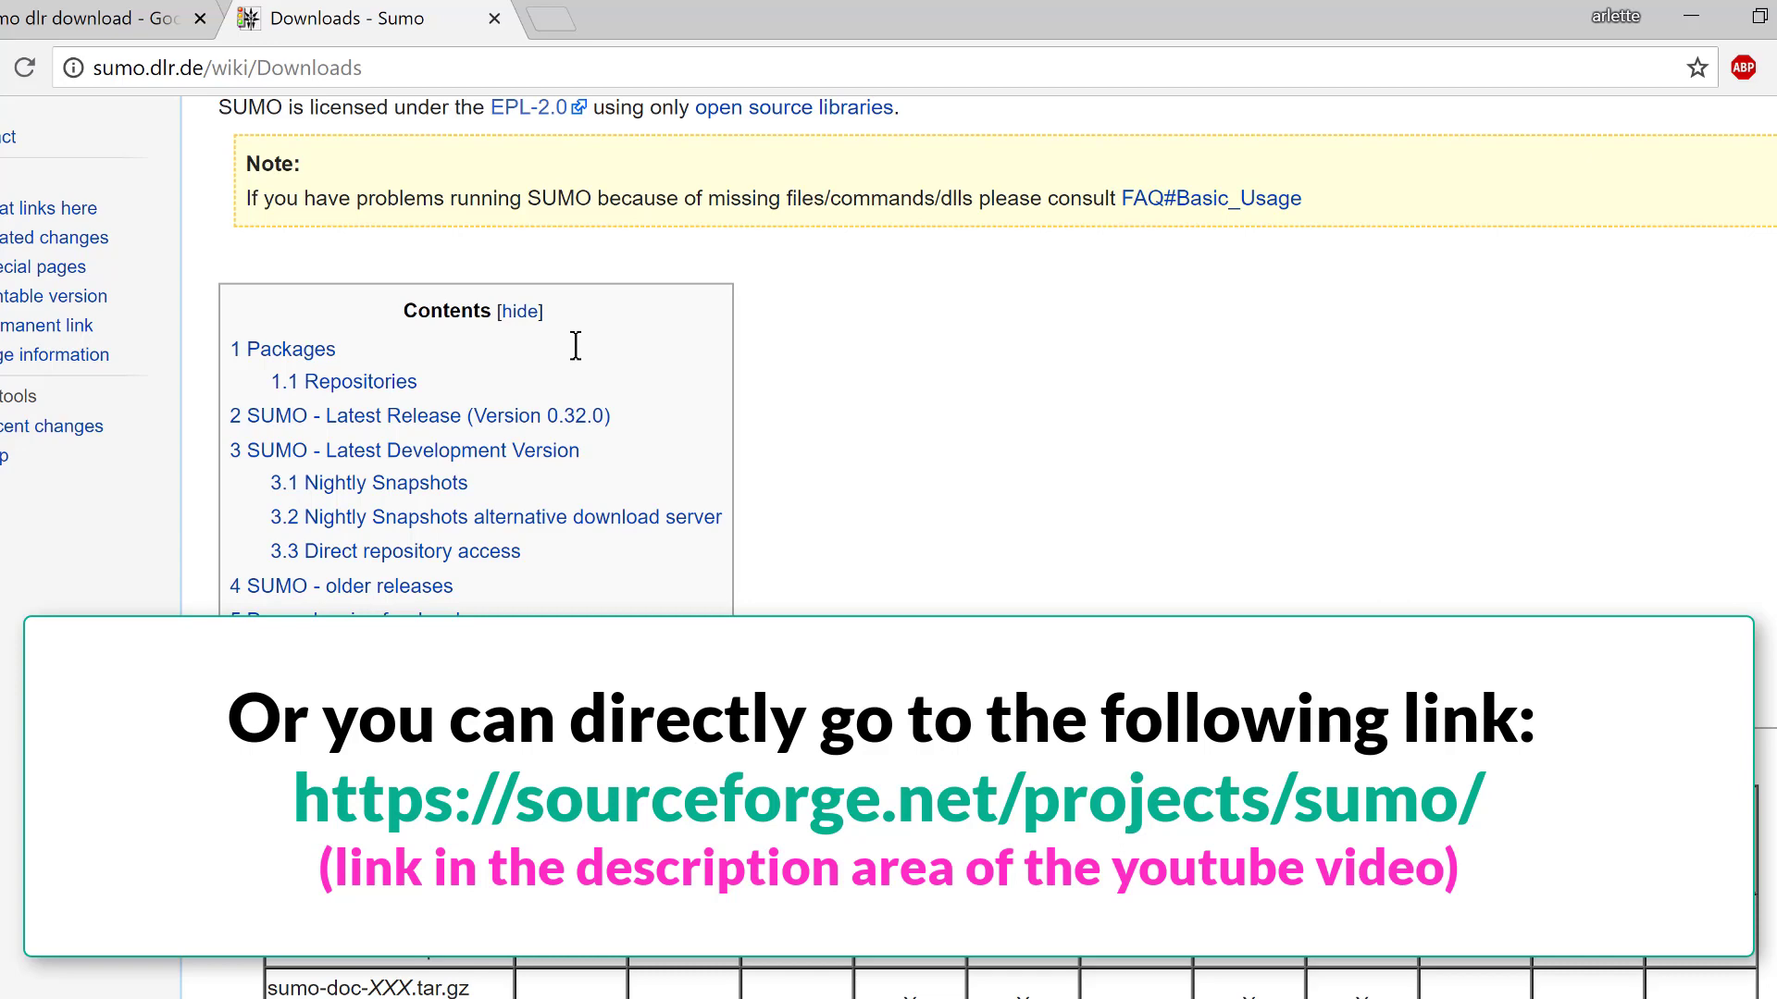
pyautogui.scroll(-4, 576, 345)
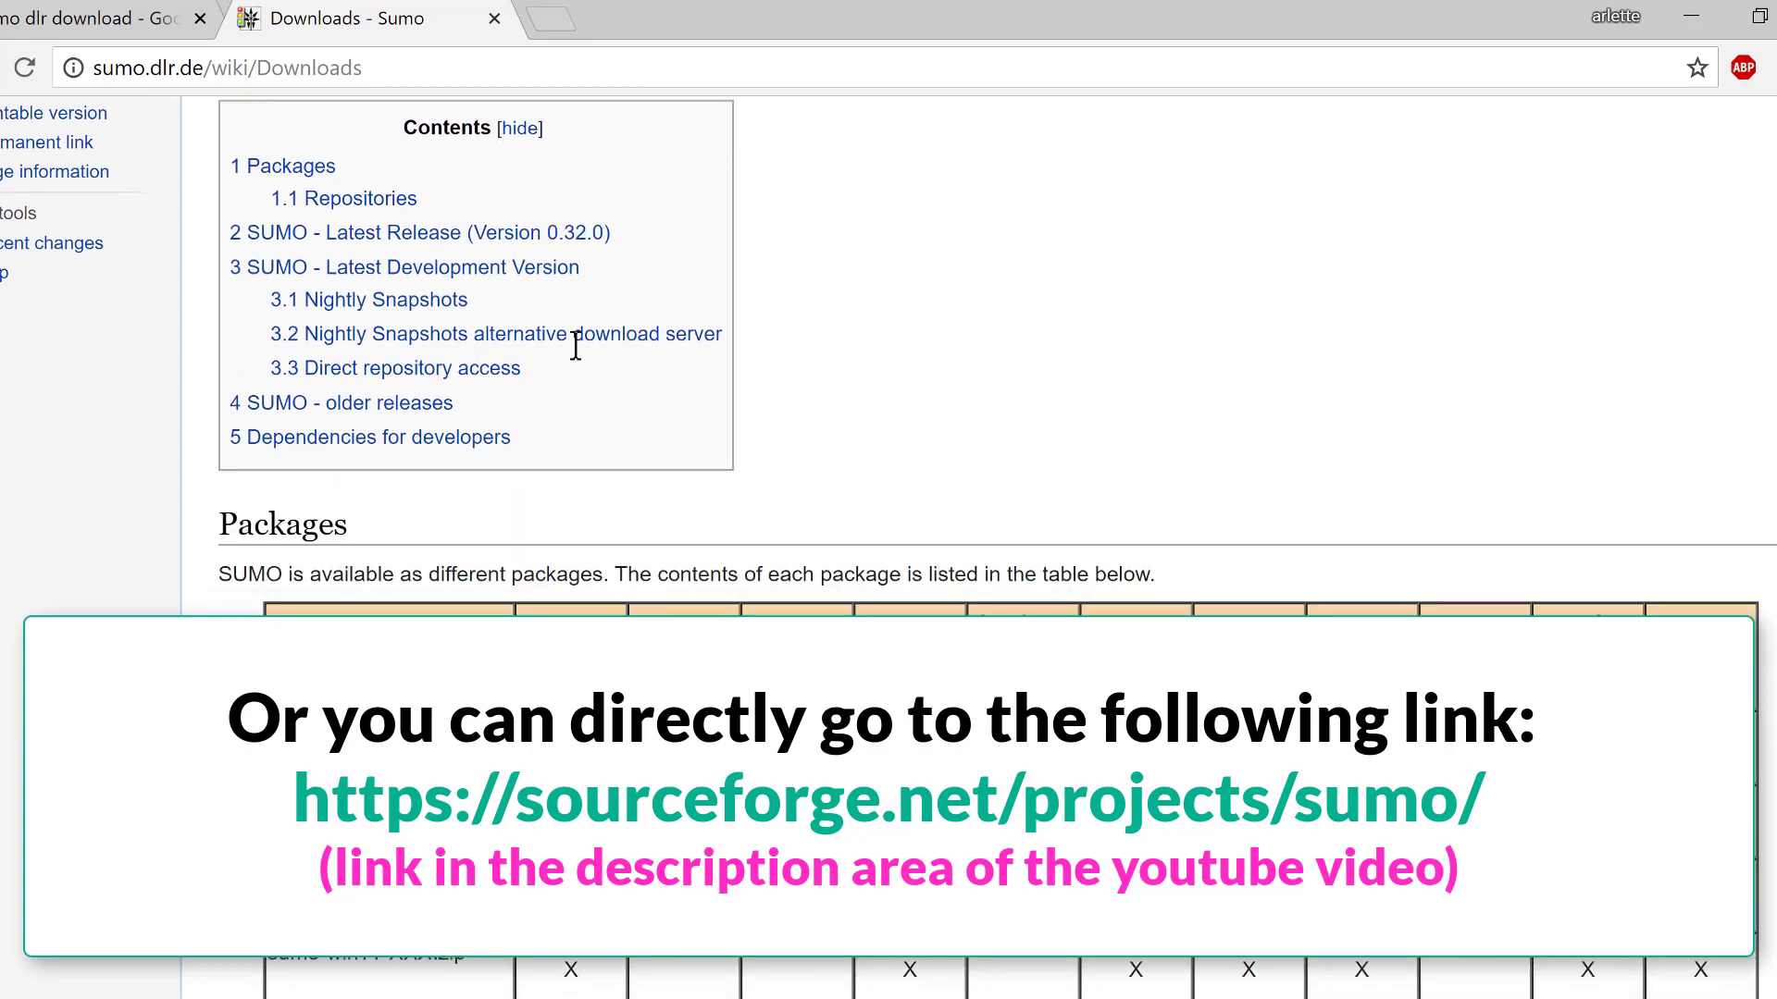
pyautogui.scroll(-10, 575, 345)
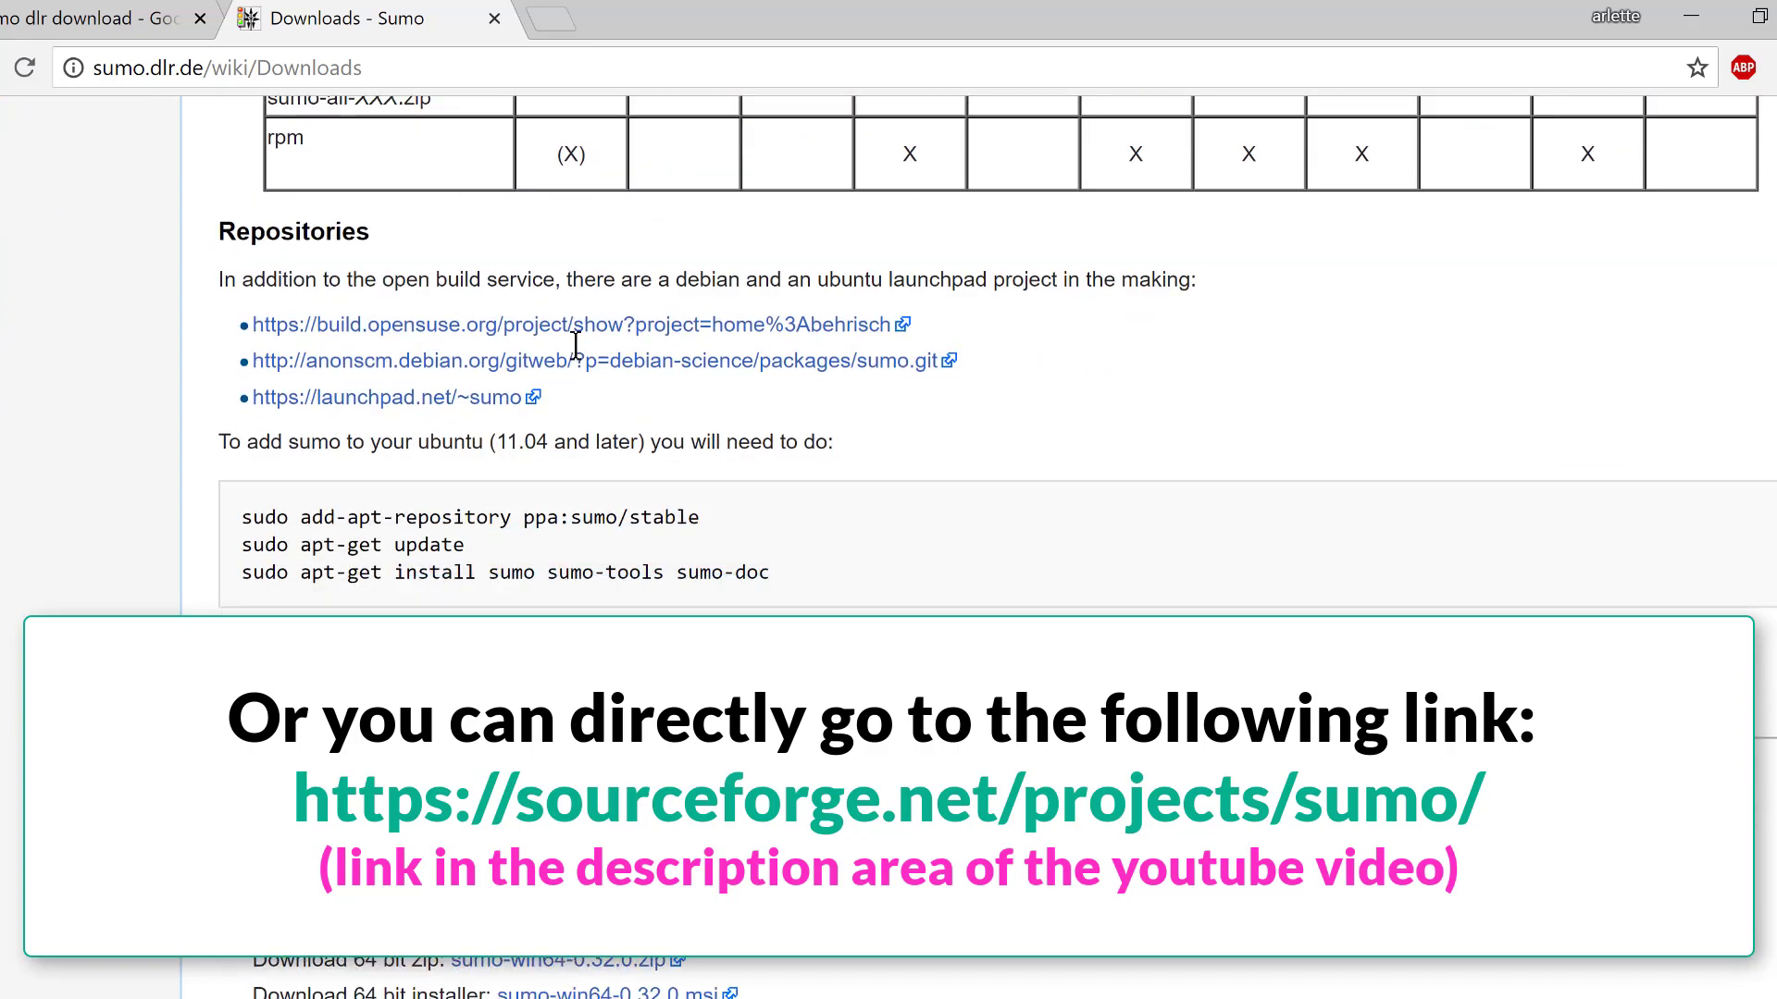
pyautogui.scroll(-7, 575, 345)
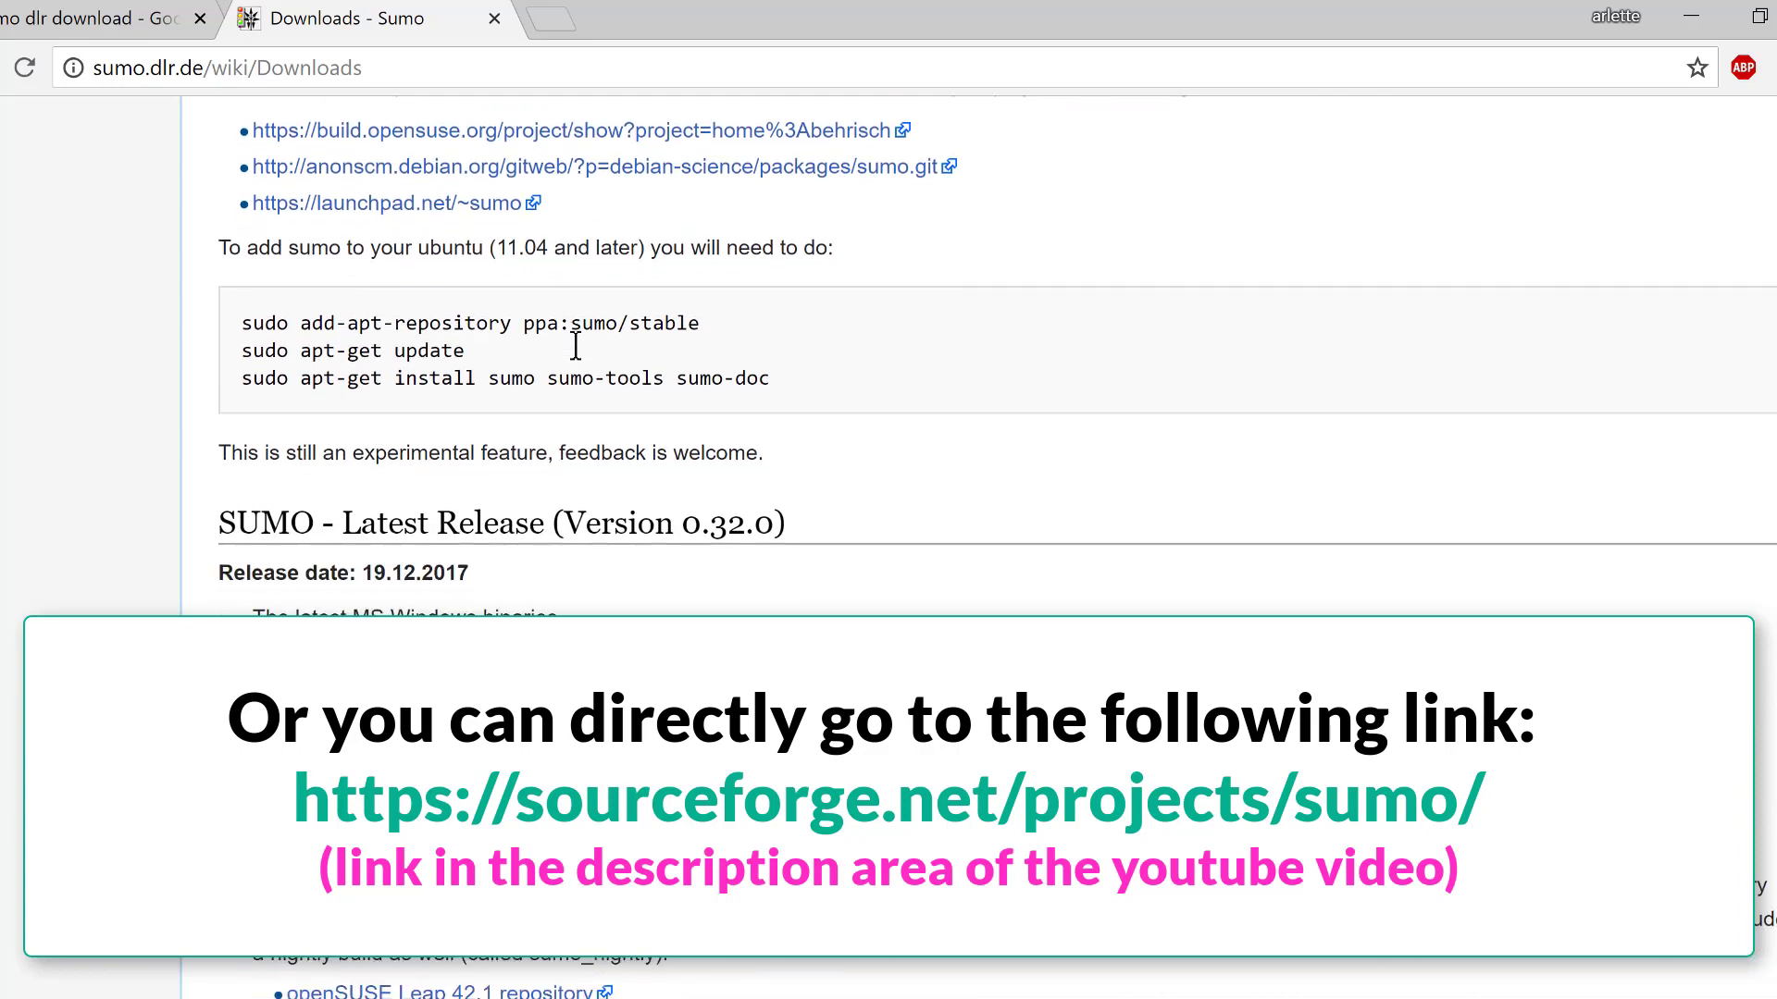
pyautogui.scroll(3, 575, 345)
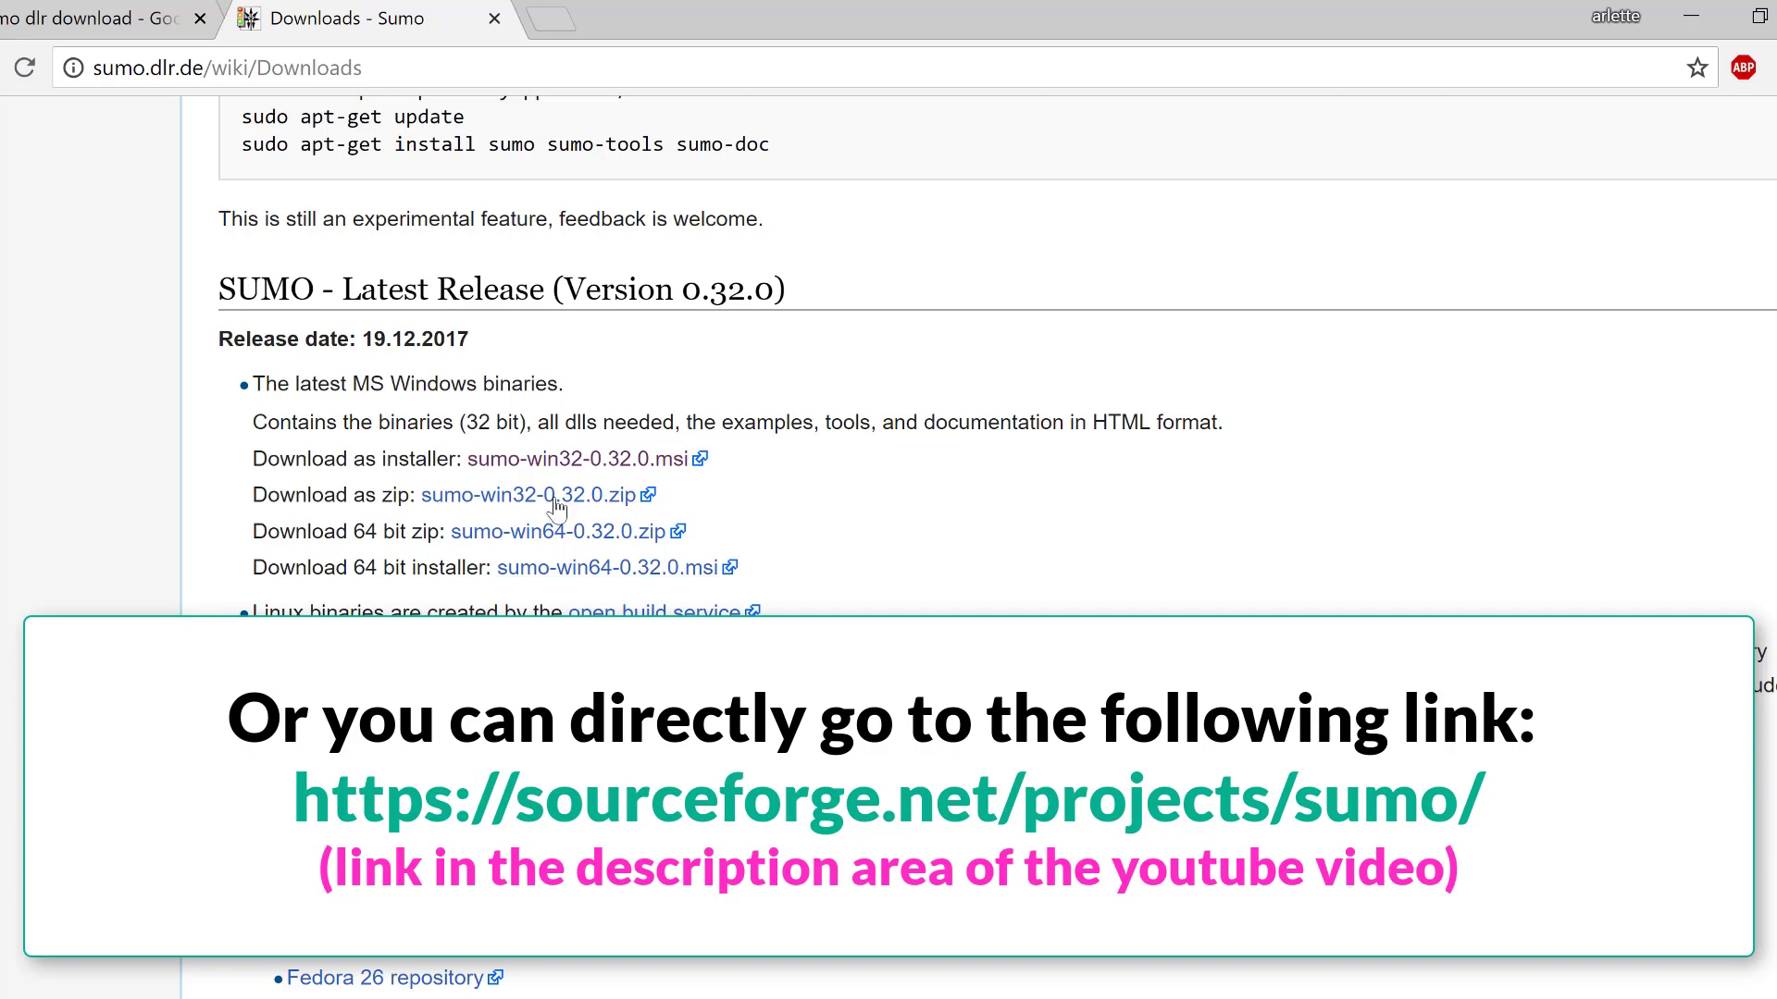
pyautogui.click(663, 467)
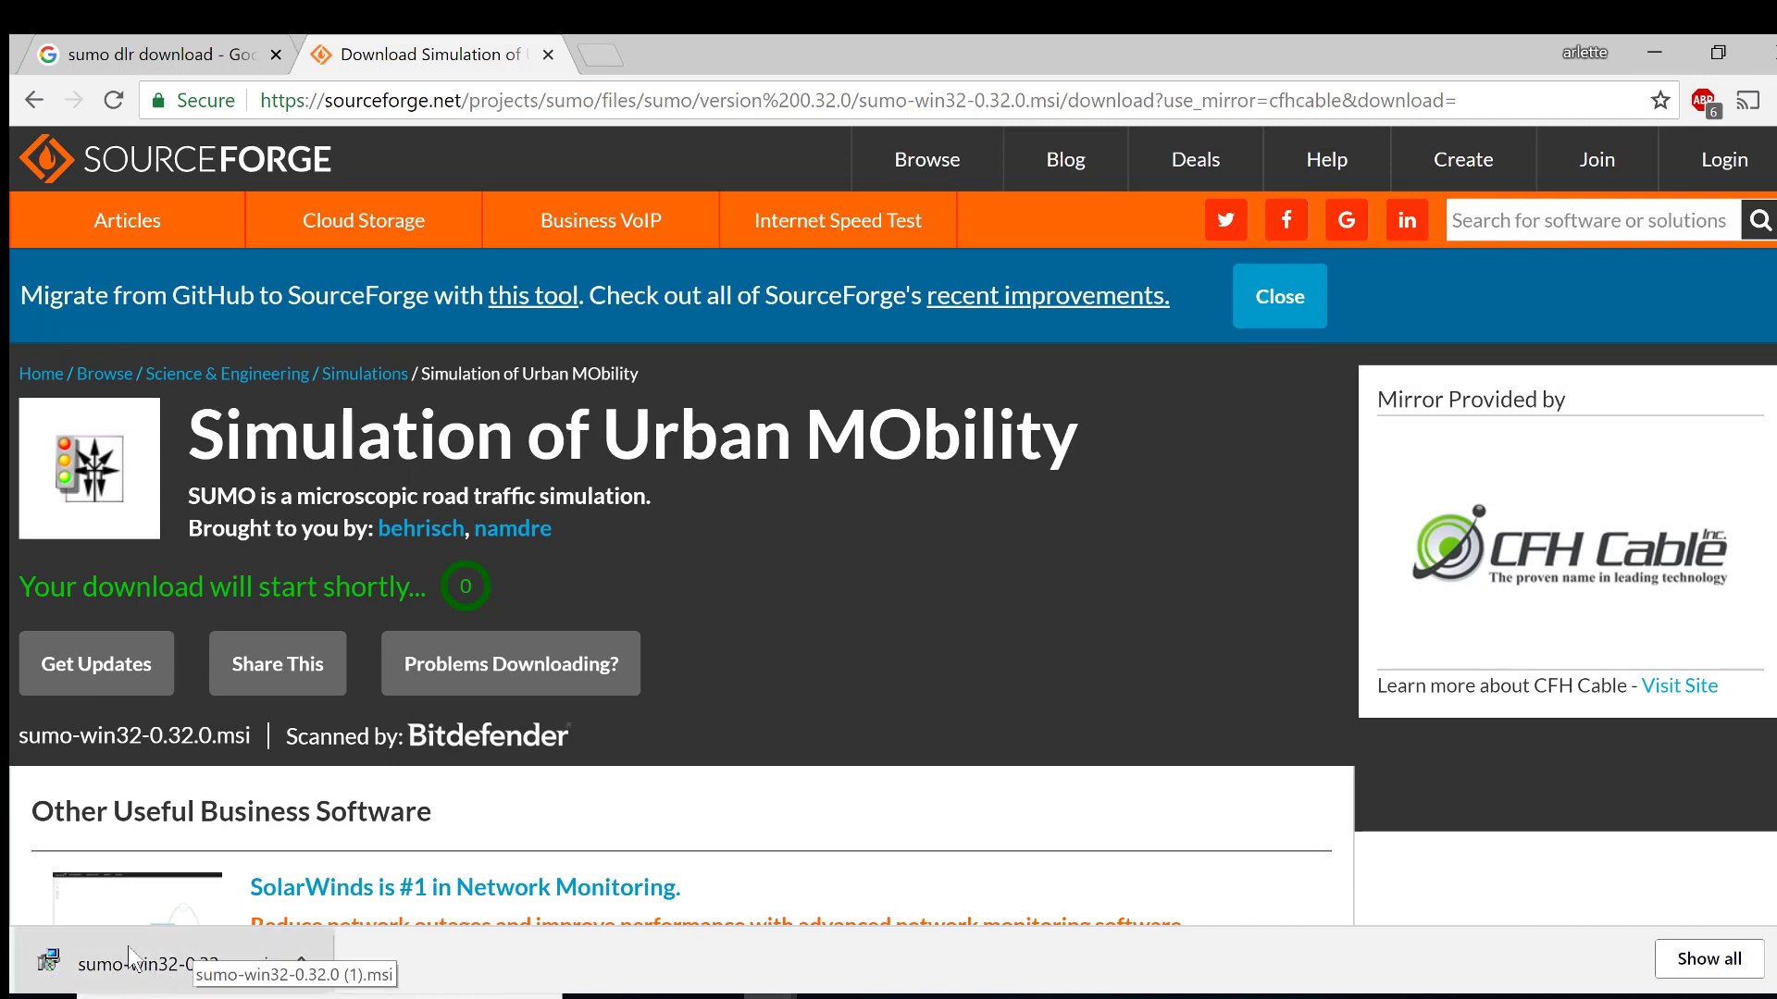
# Launch the downloaded SUMO installer and accept the terms of the End-User License Agreement.
pyautogui.click(191, 963)
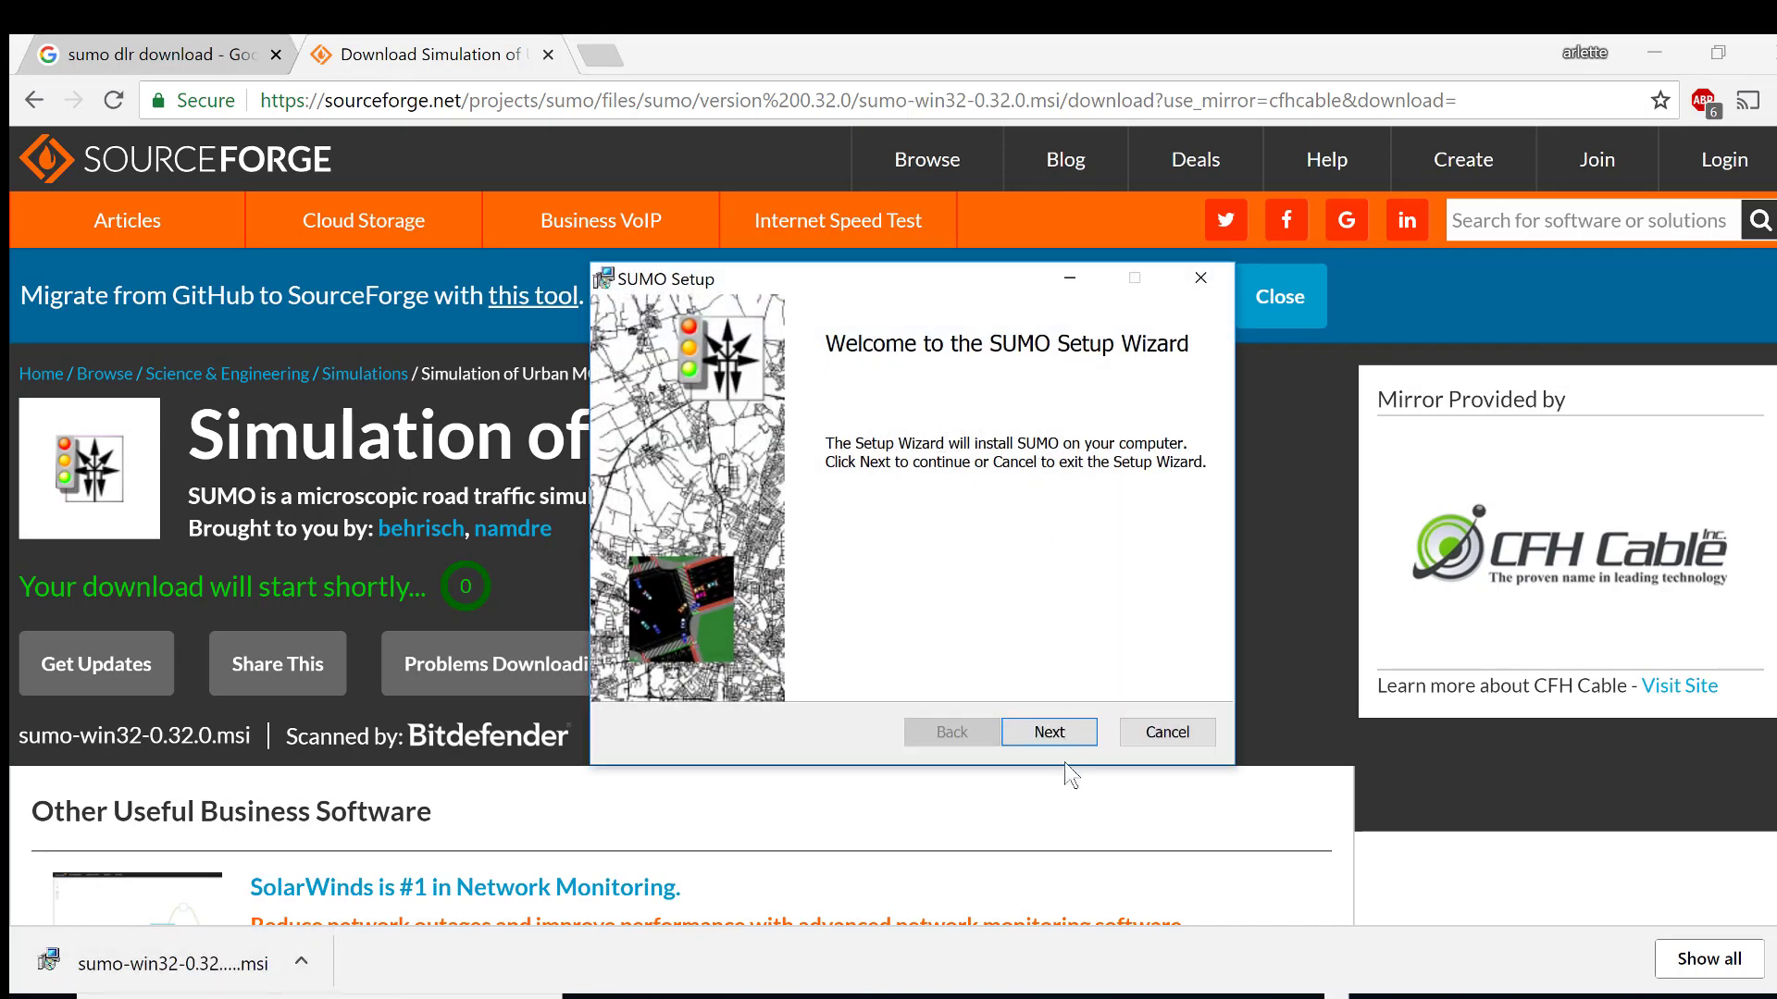
pyautogui.click(1073, 731)
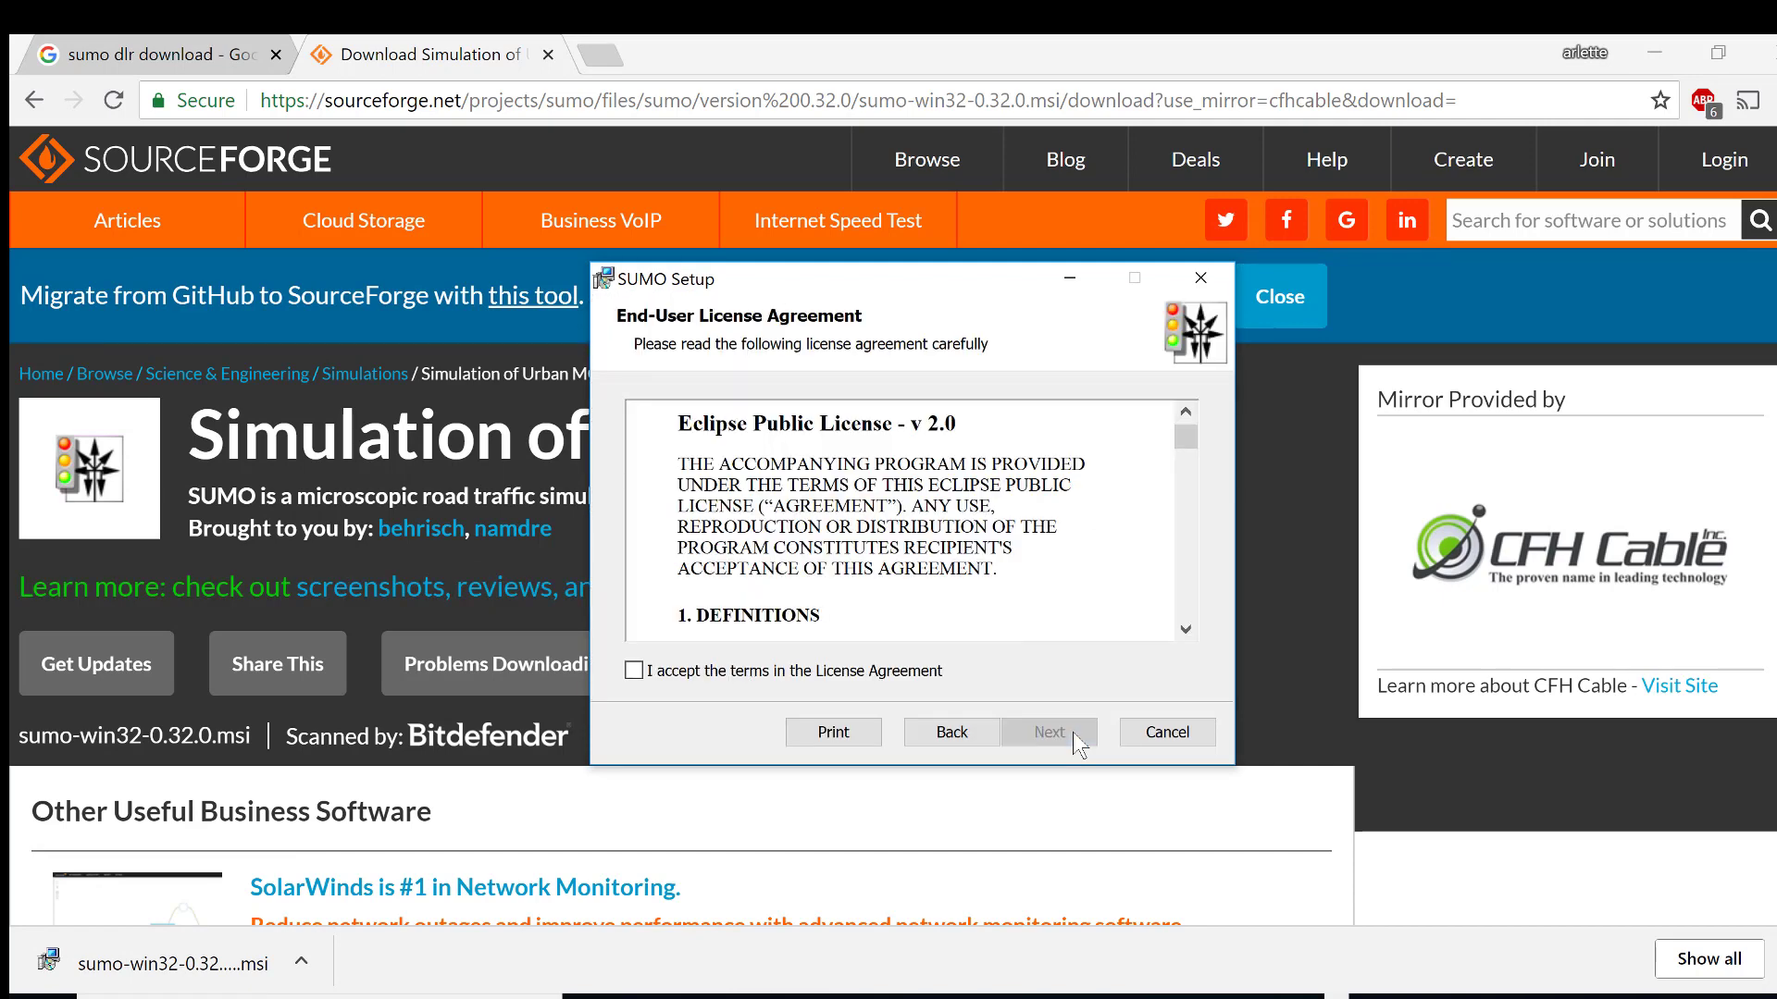
pyautogui.click(653, 676)
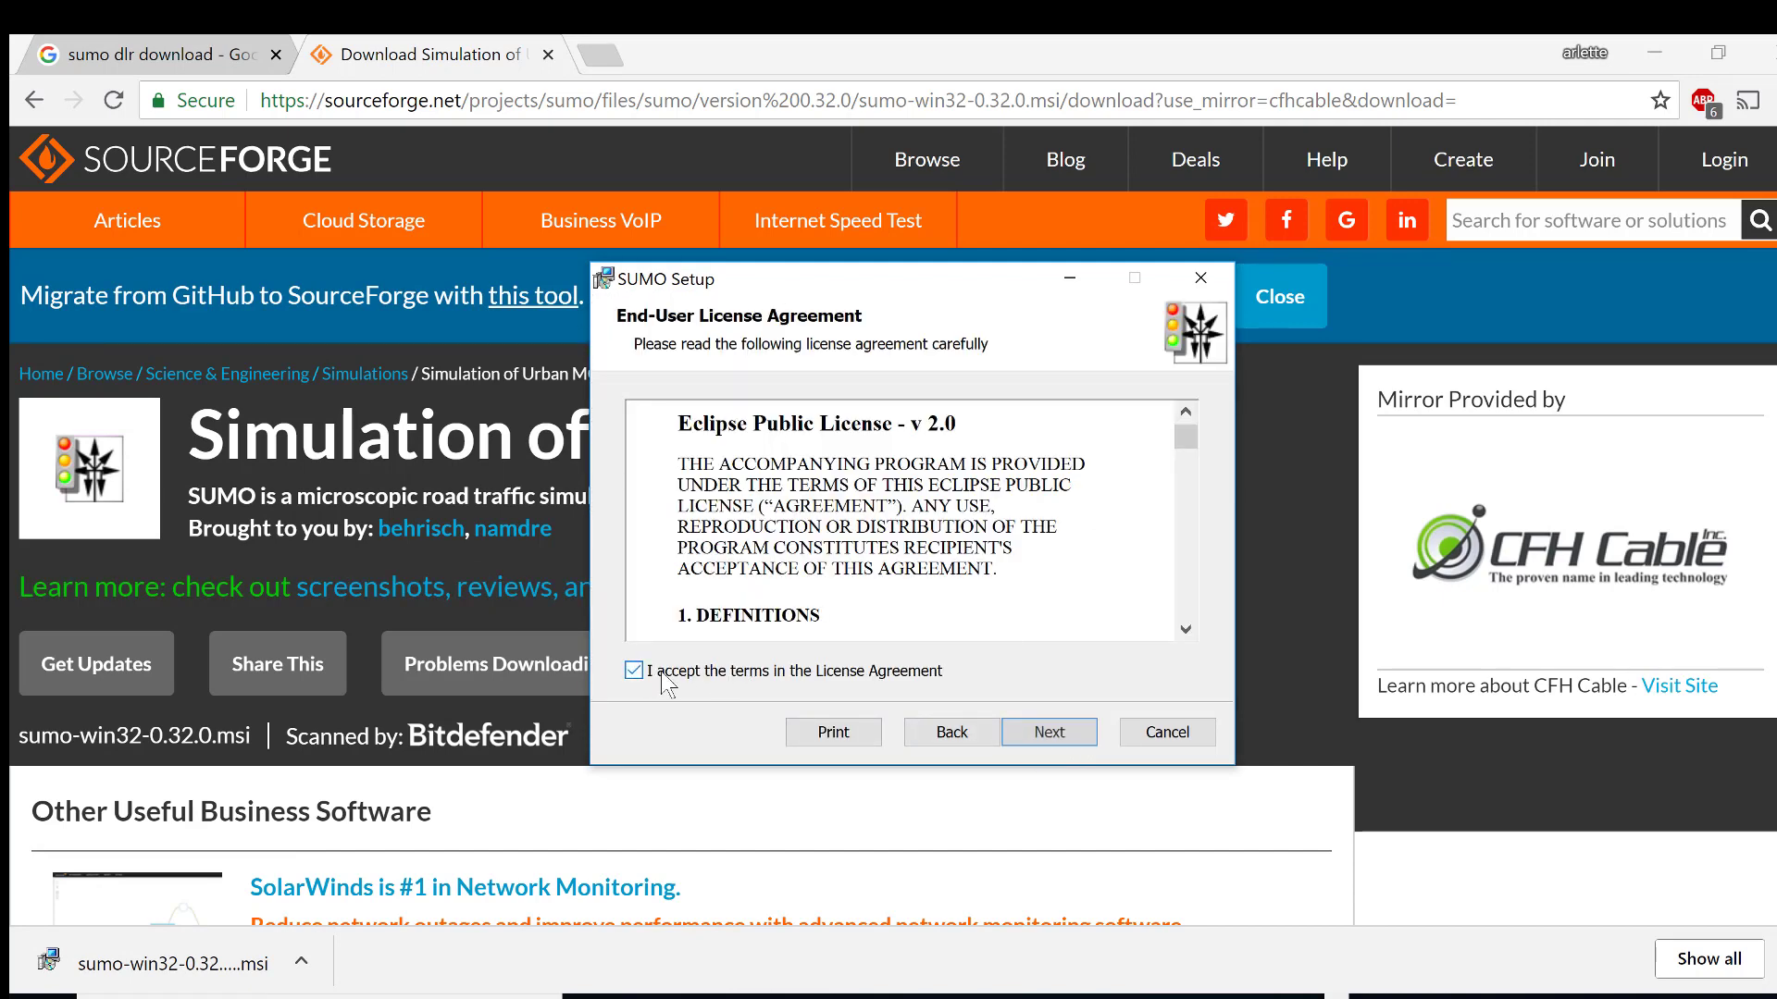
pyautogui.click(1063, 733)
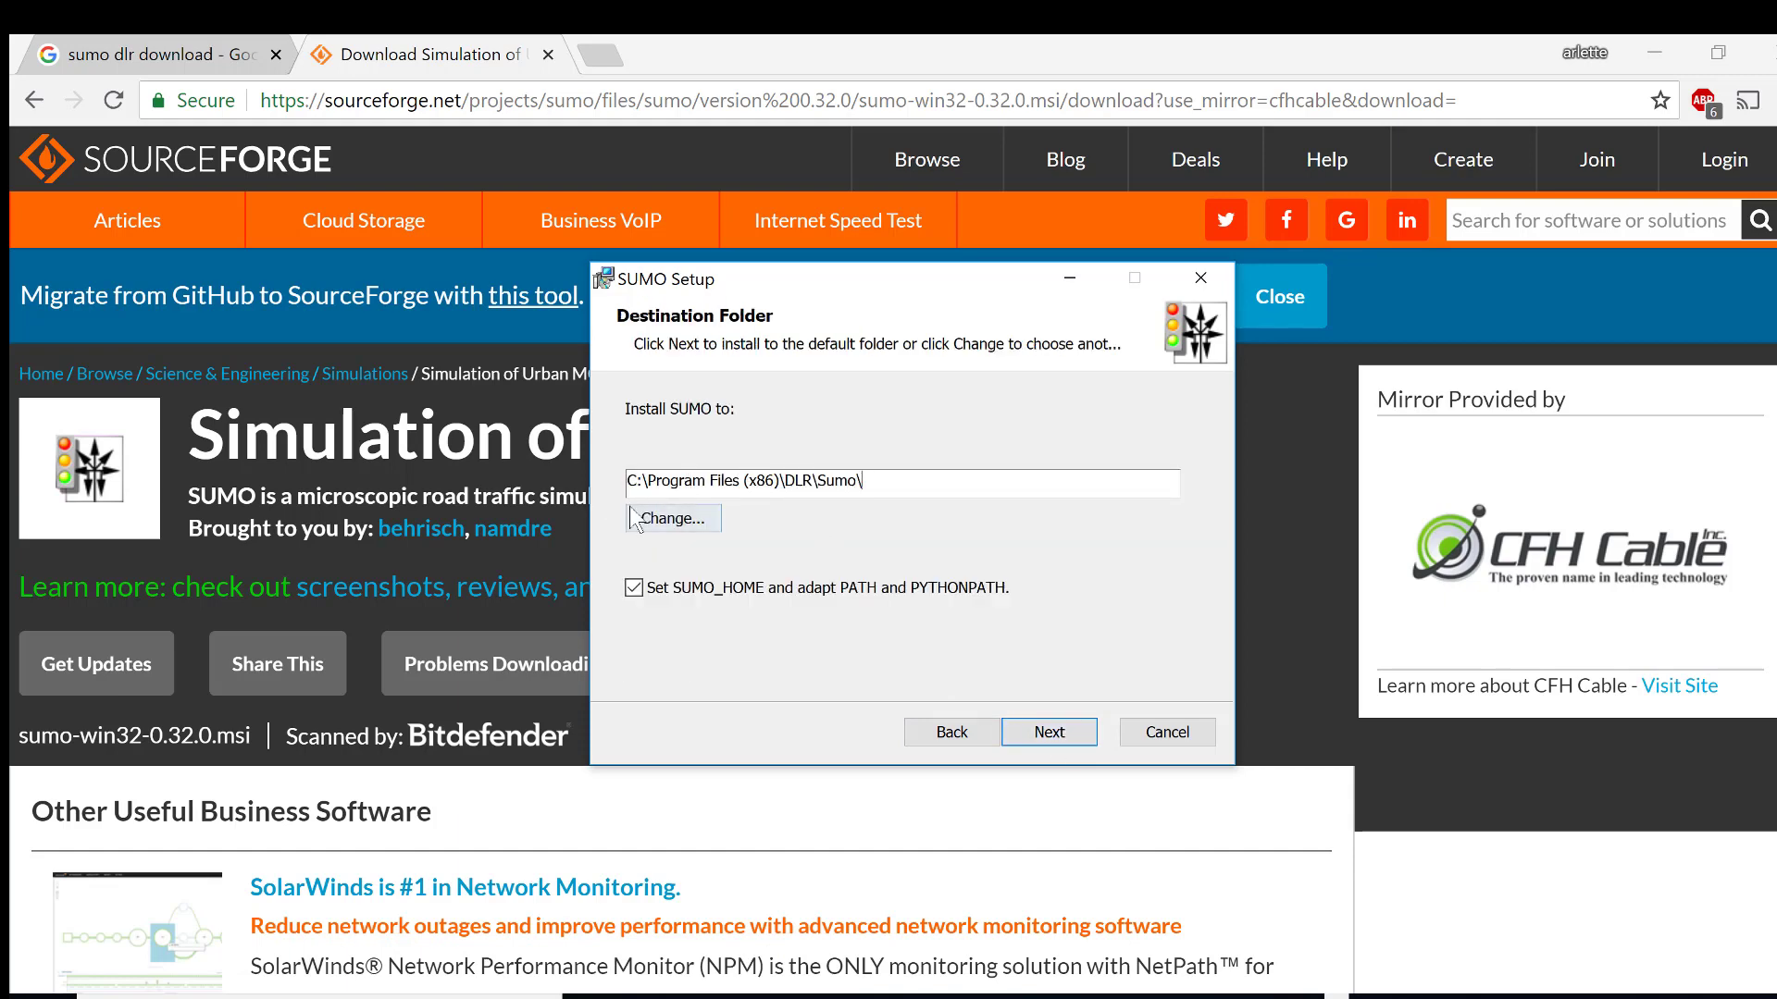
# Install SUMO to C:\Program Files (x86)\DLR\Sumo\ with the SUMO_HOME, PATH and PYTHONPATH option enabled, and finish the setup wizard.
pyautogui.click(898, 476)
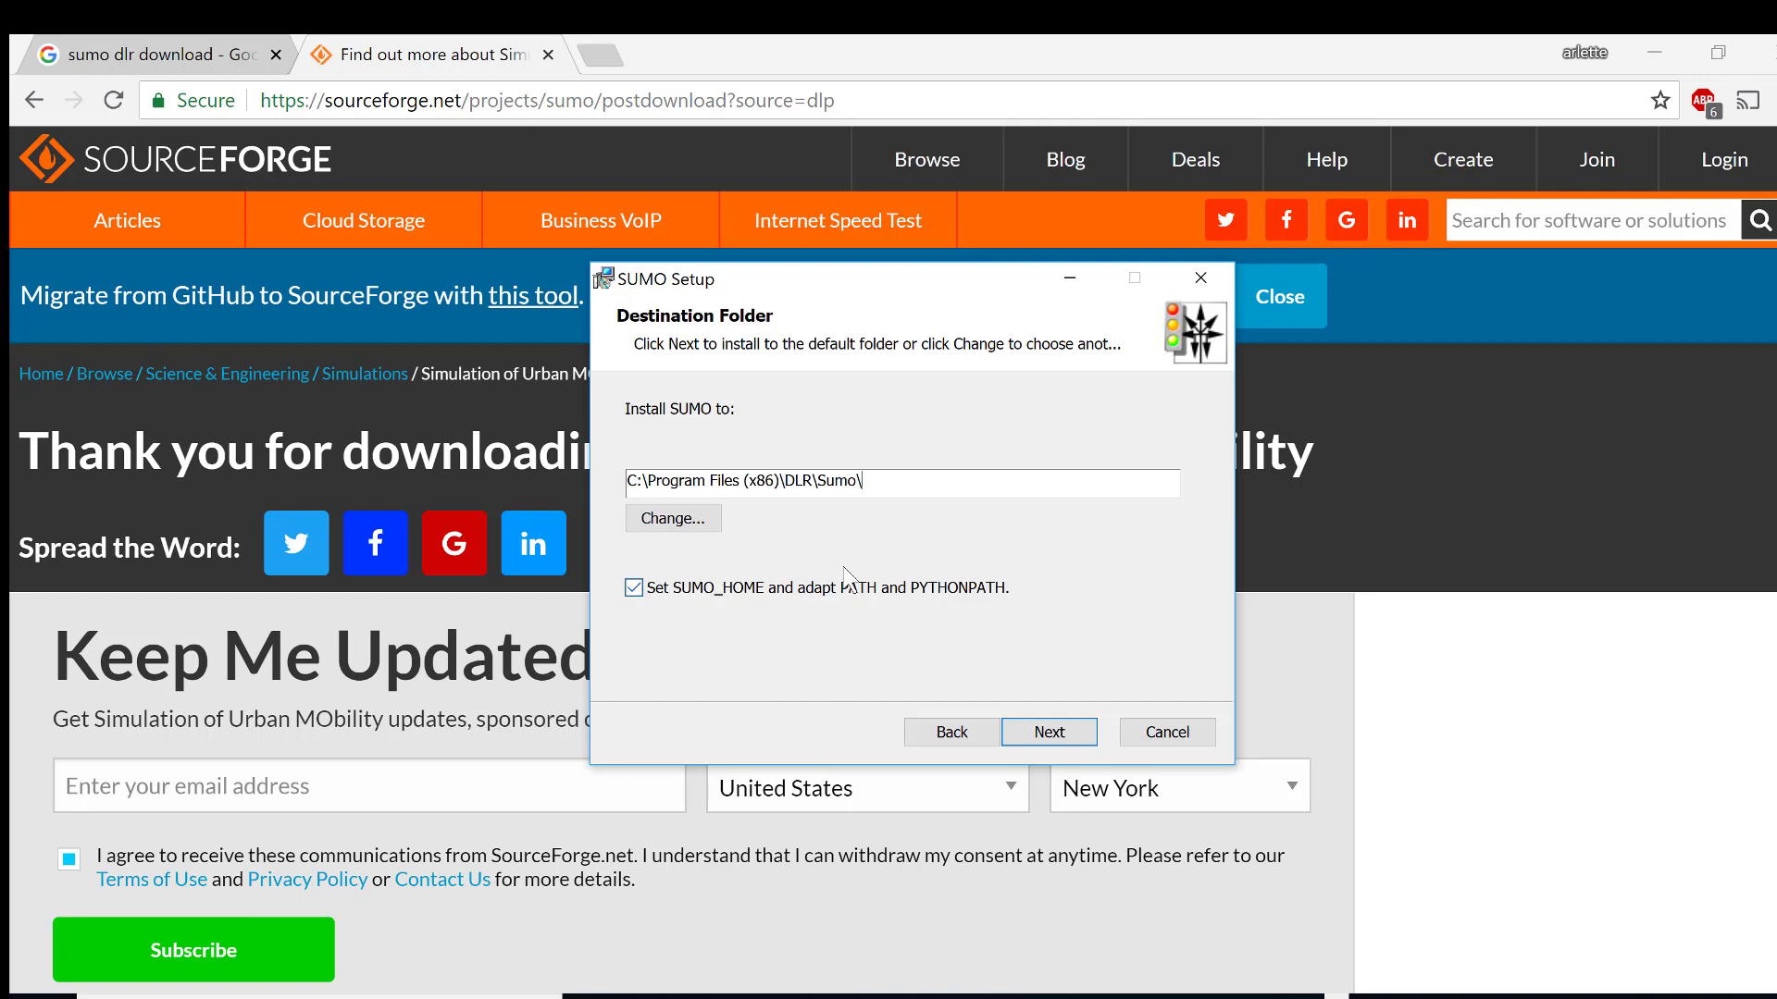
pyautogui.click(1051, 733)
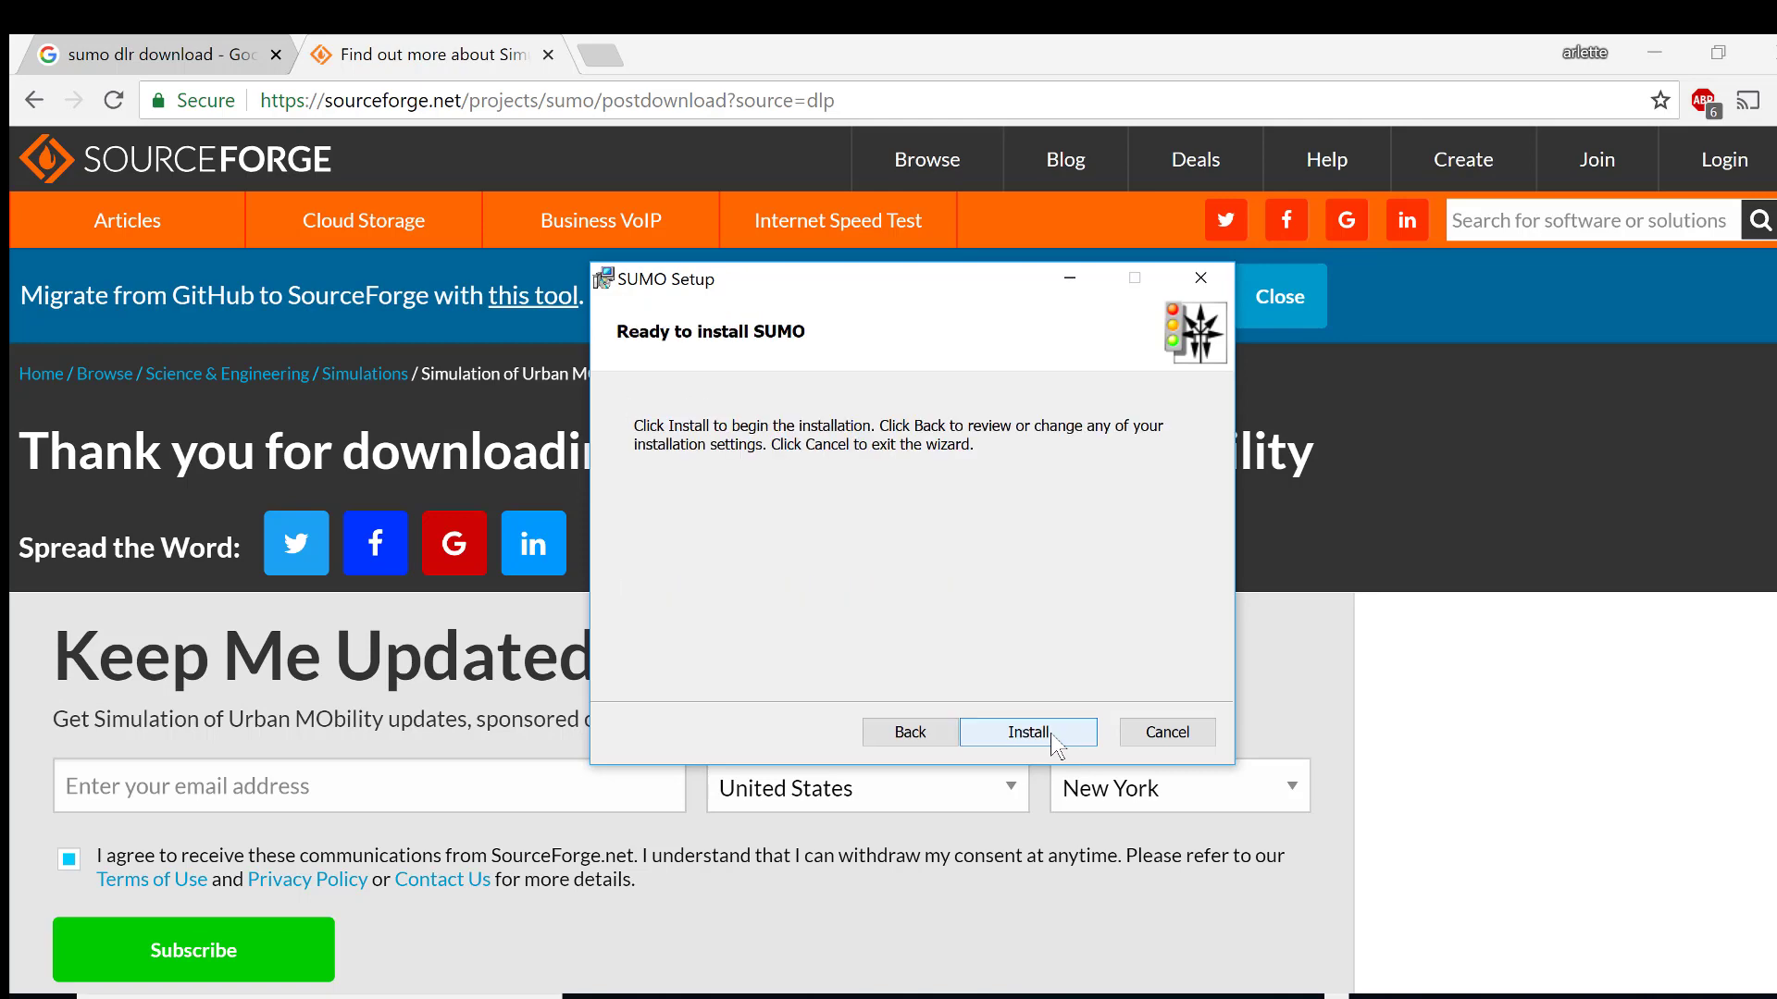
pyautogui.click(1041, 730)
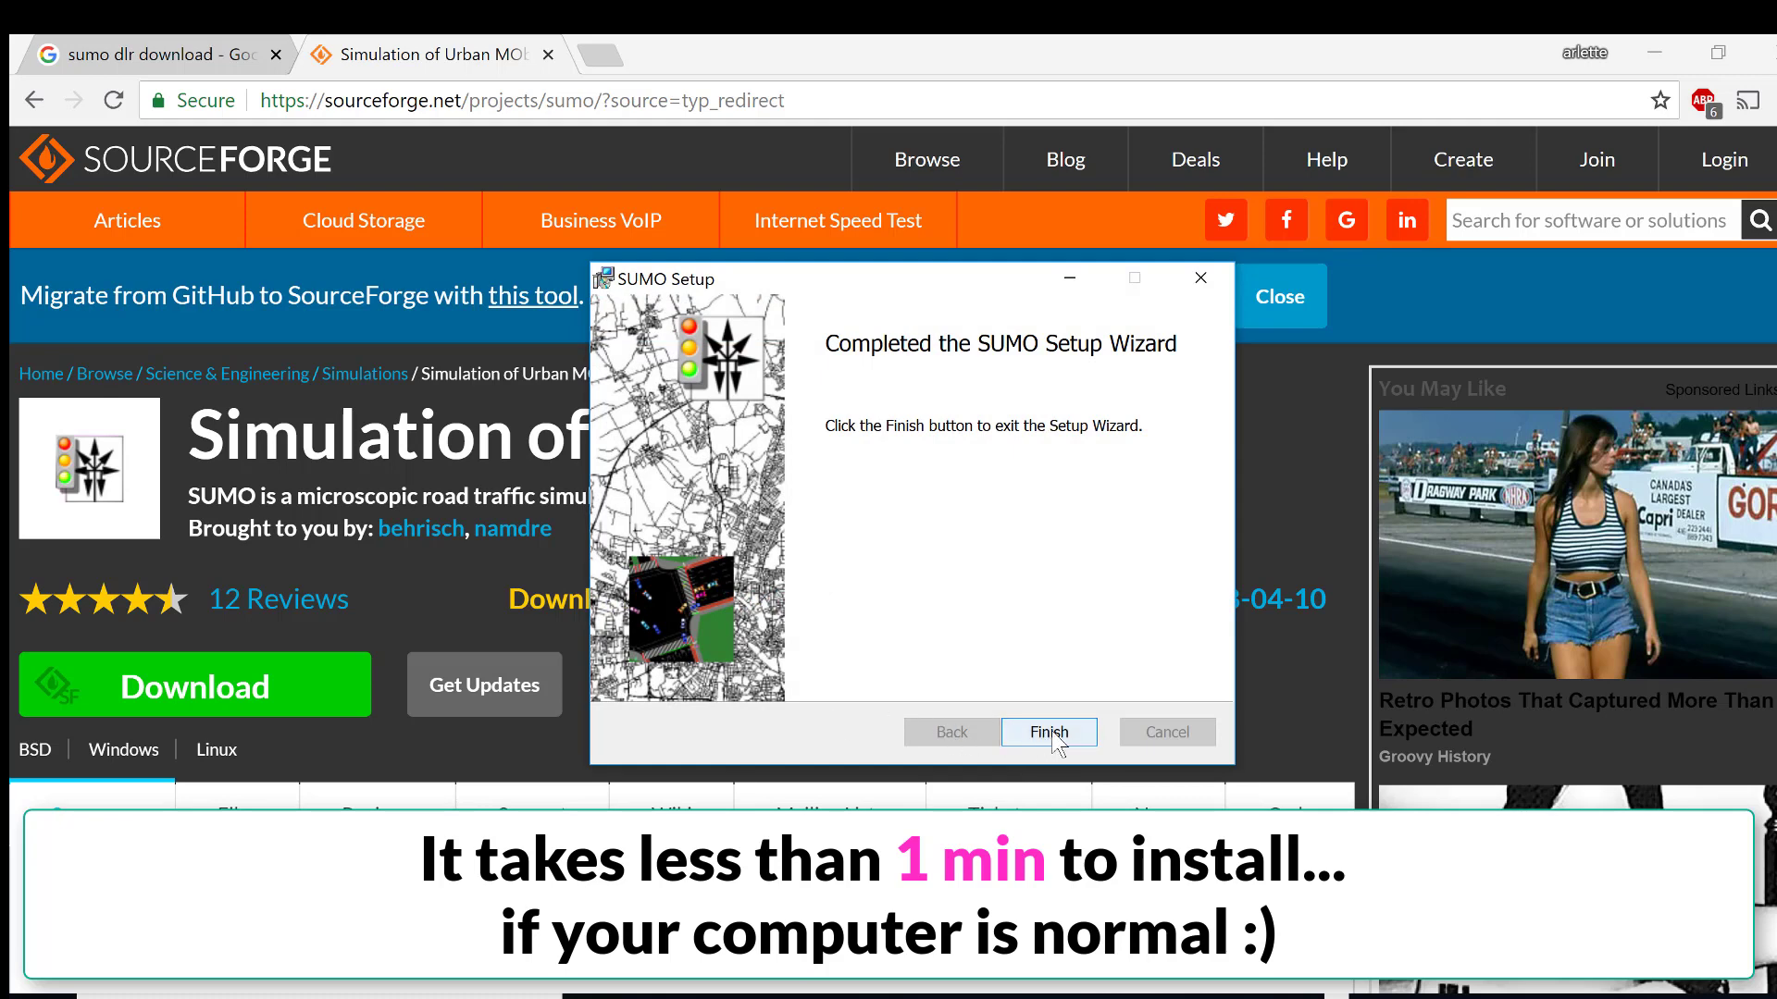
pyautogui.click(1050, 733)
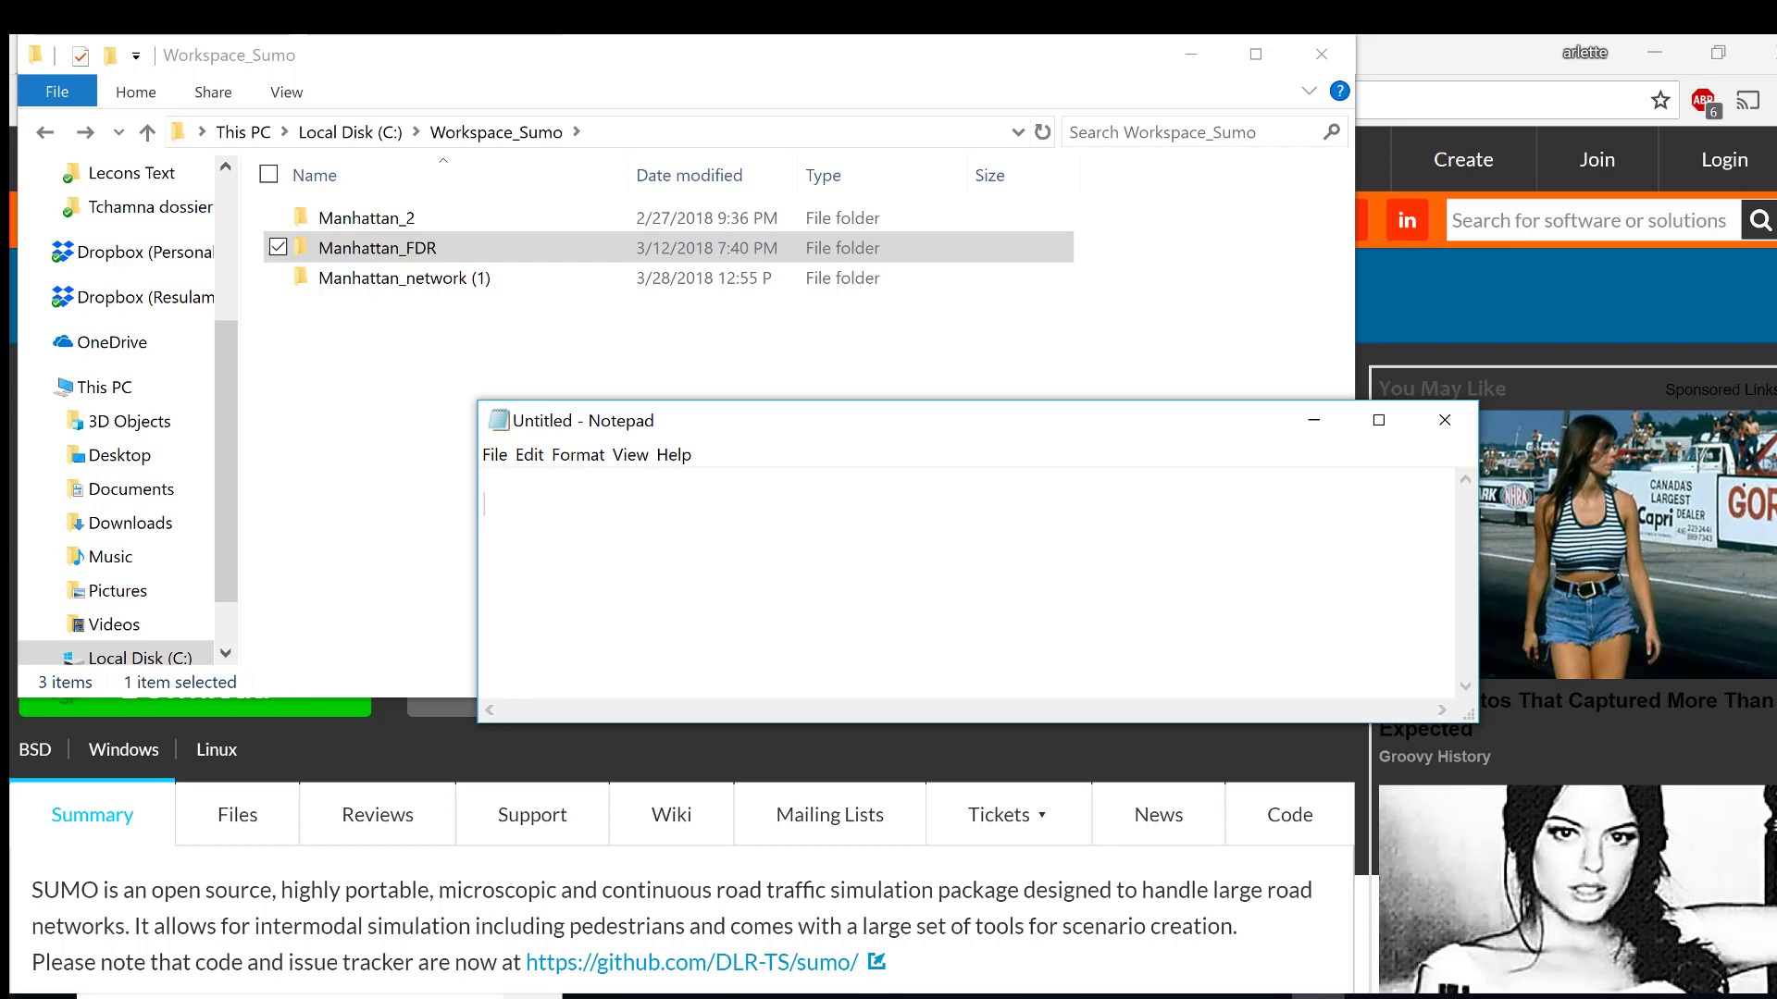
# Search Windows for "environ" and open the Environment Variables dialog from the system properties.
pyautogui.click(288, 997)
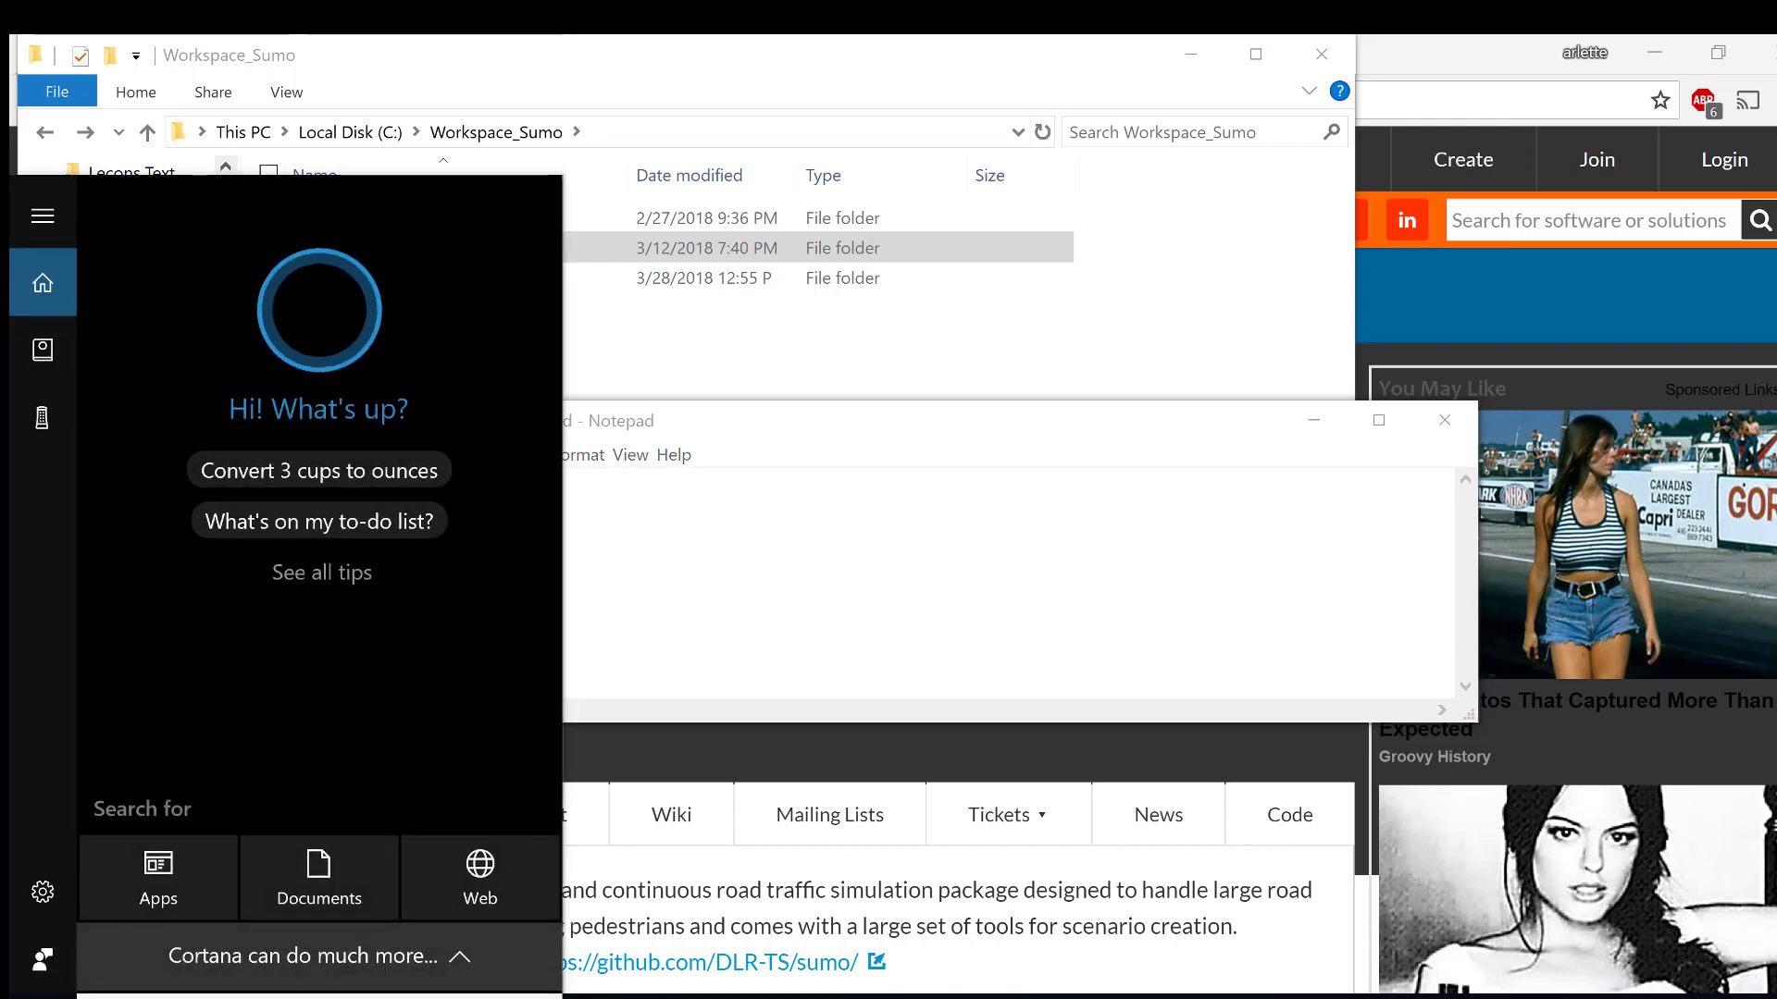
pyautogui.write('envir')
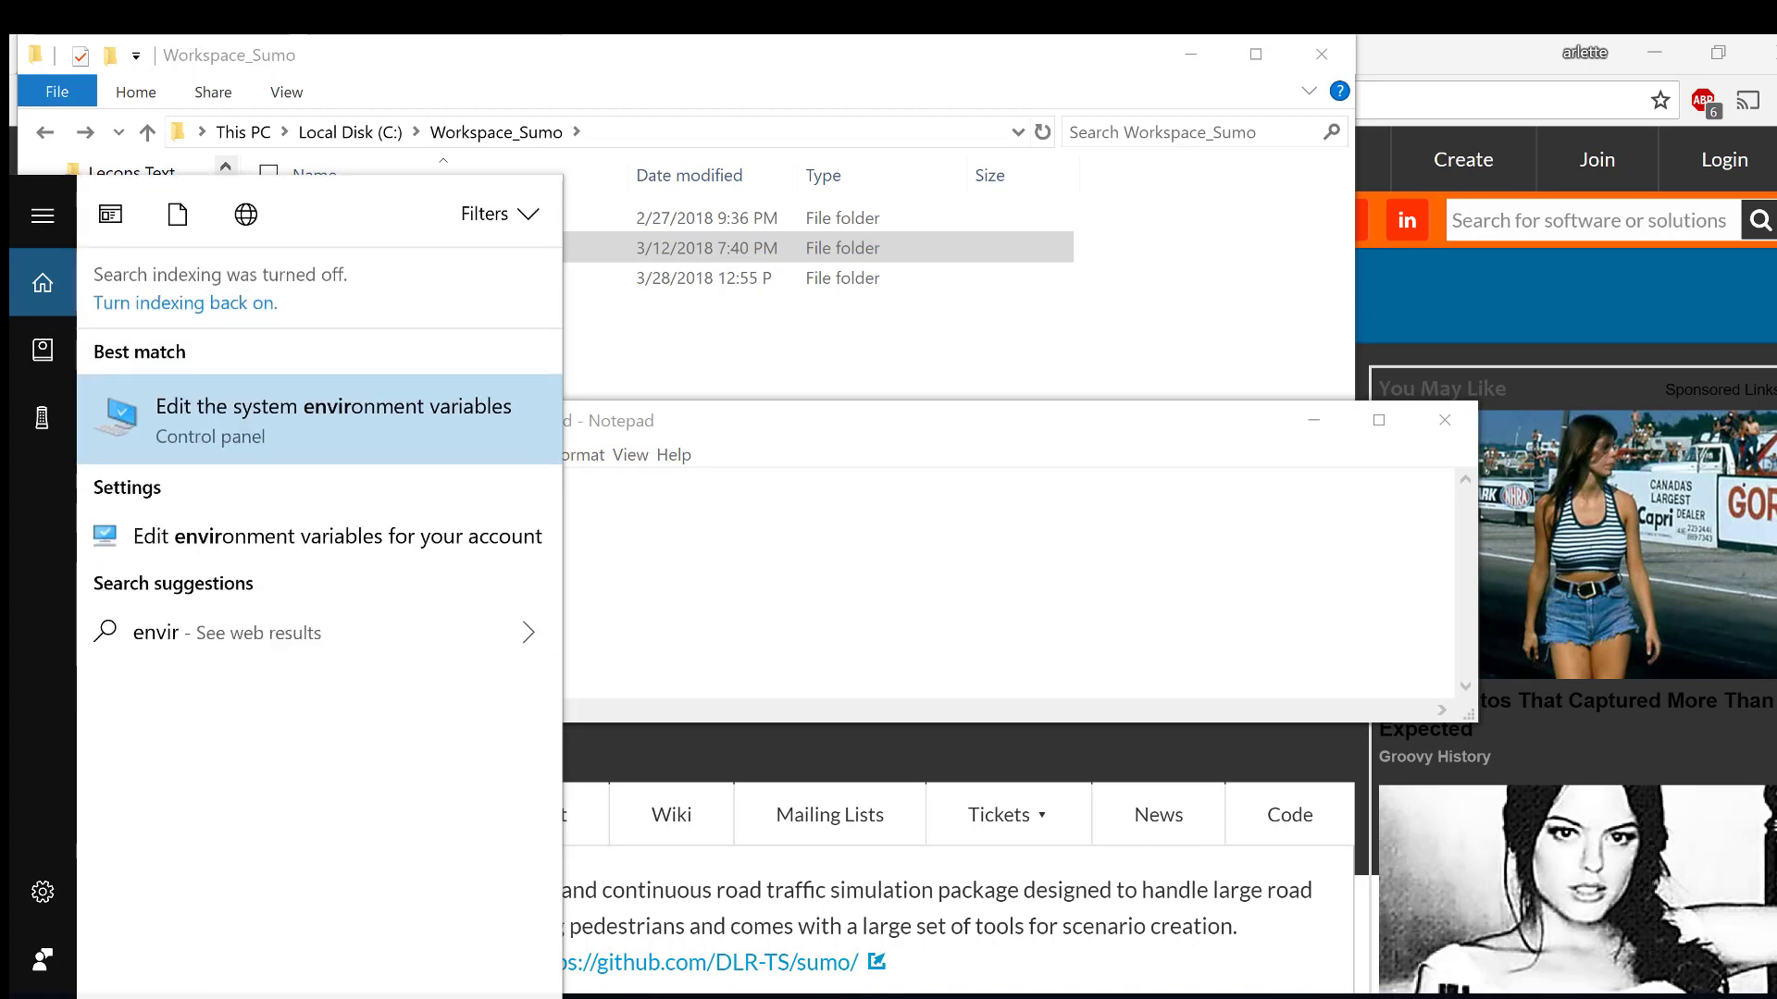
pyautogui.write('on')
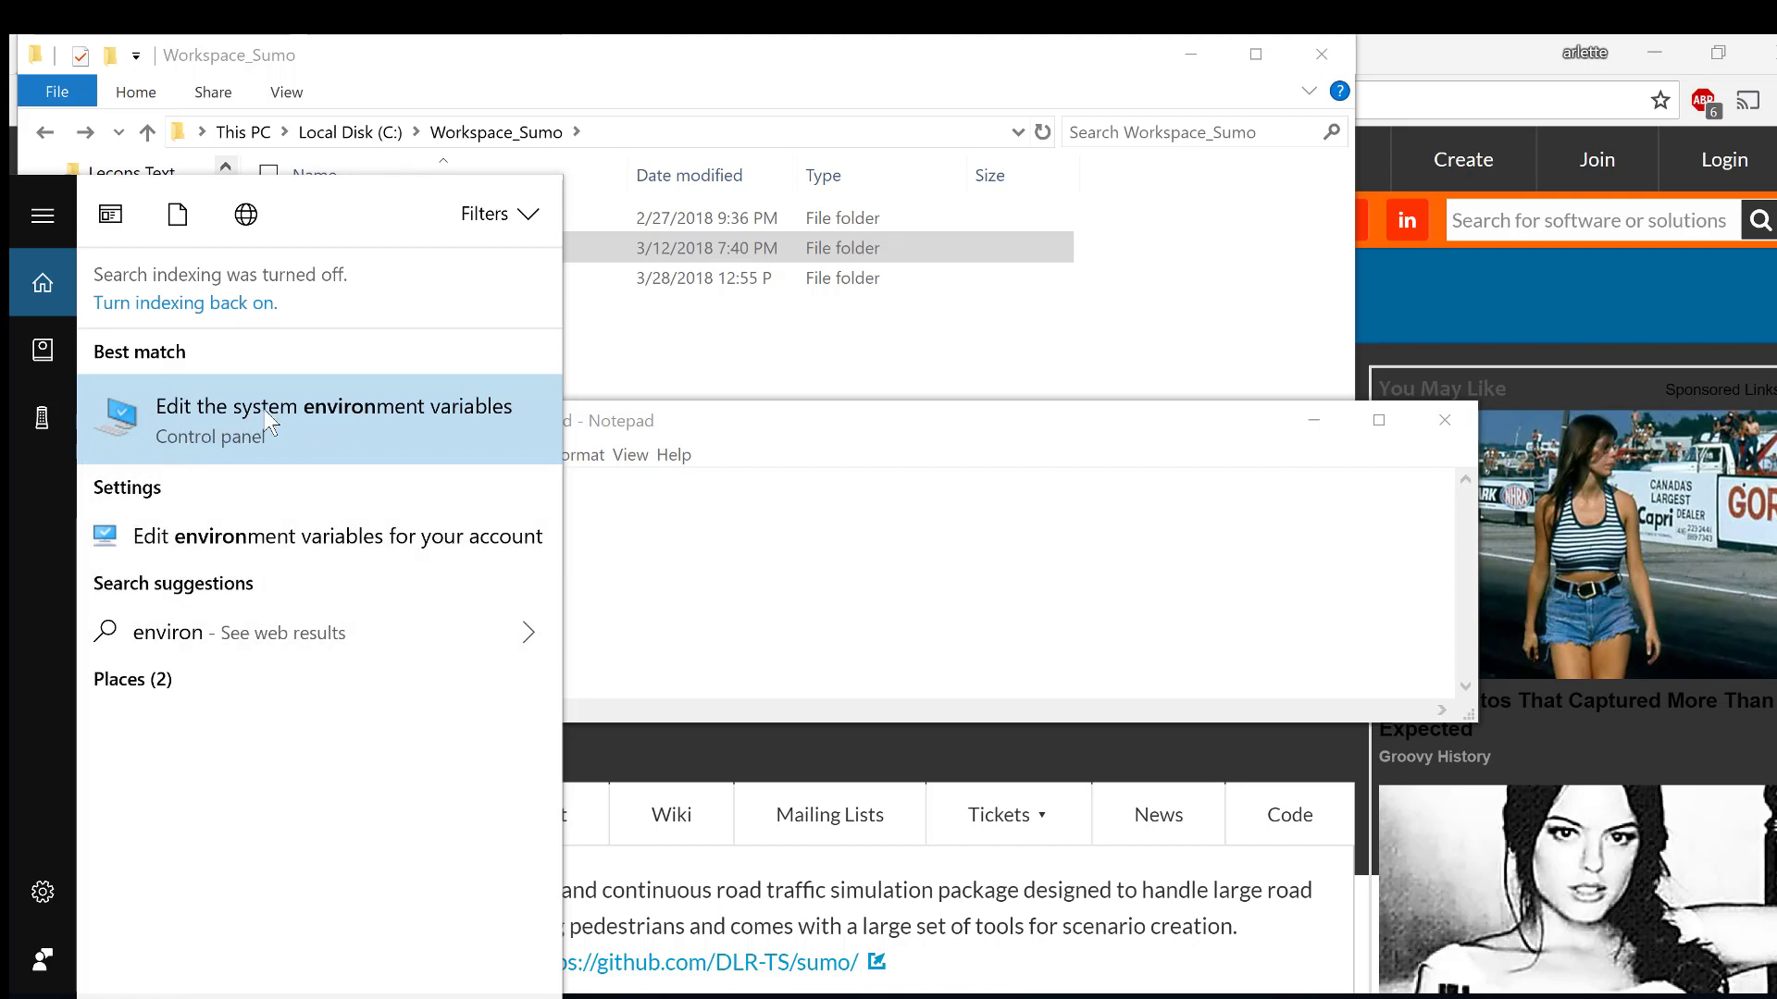
pyautogui.click(317, 408)
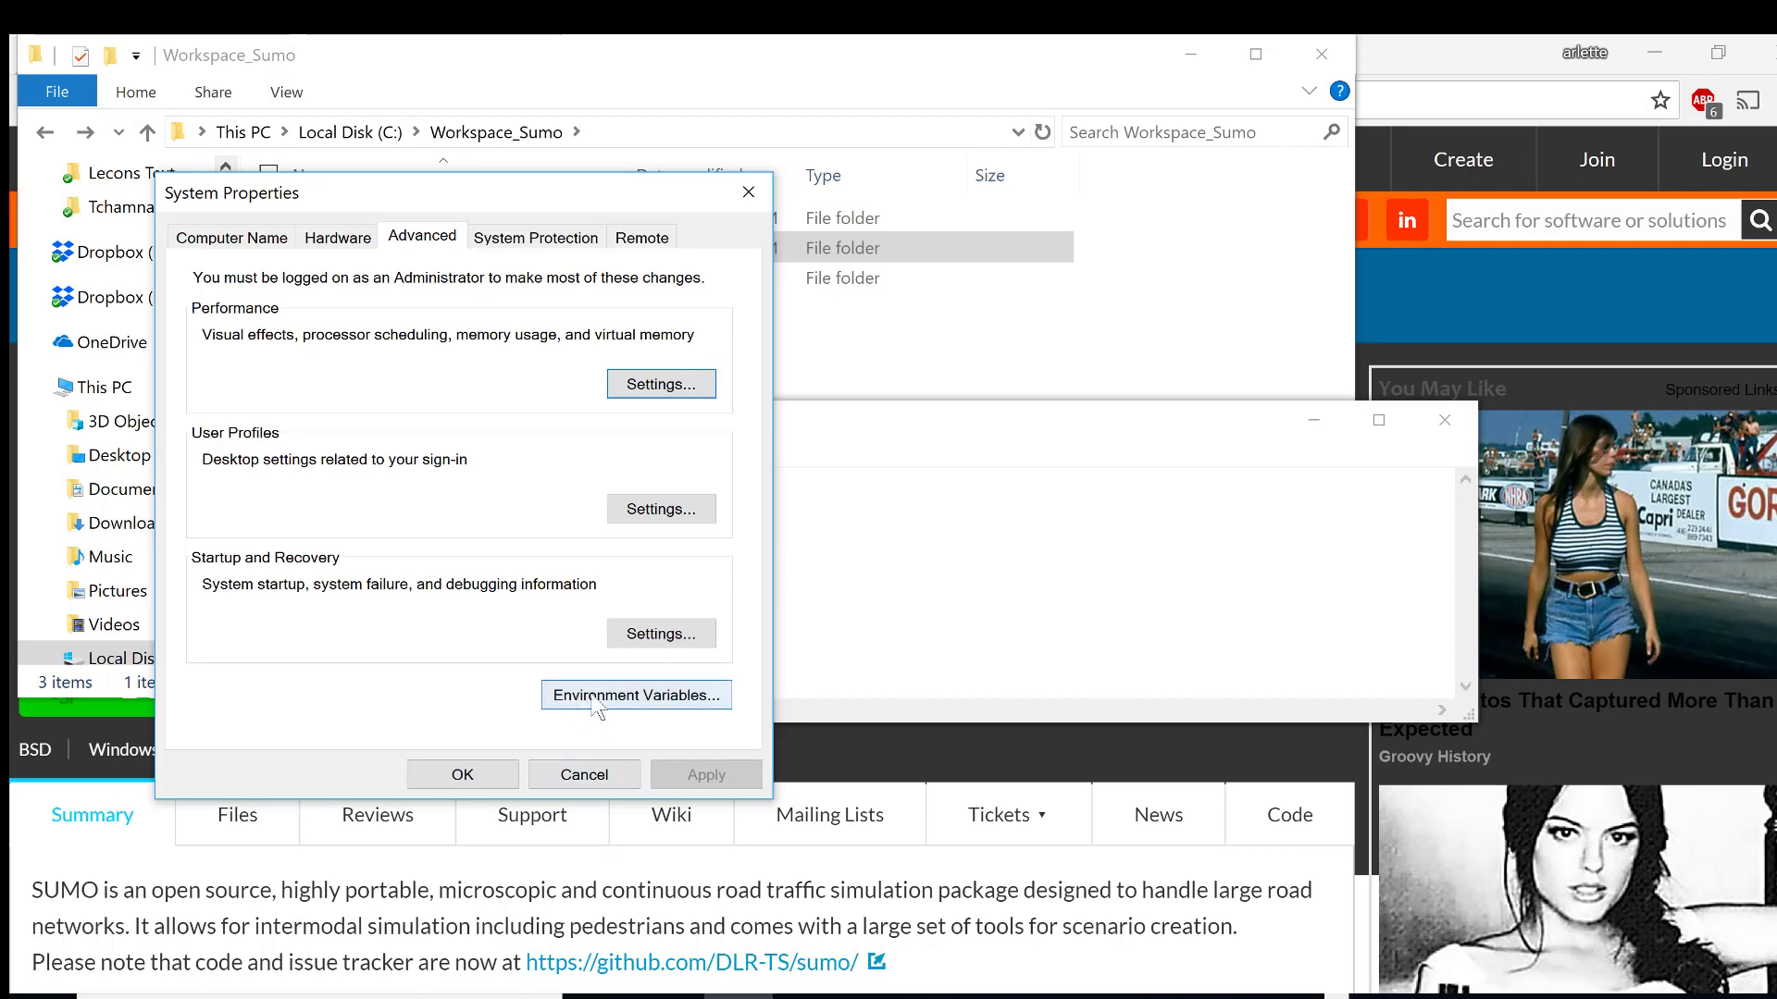
pyautogui.click(701, 706)
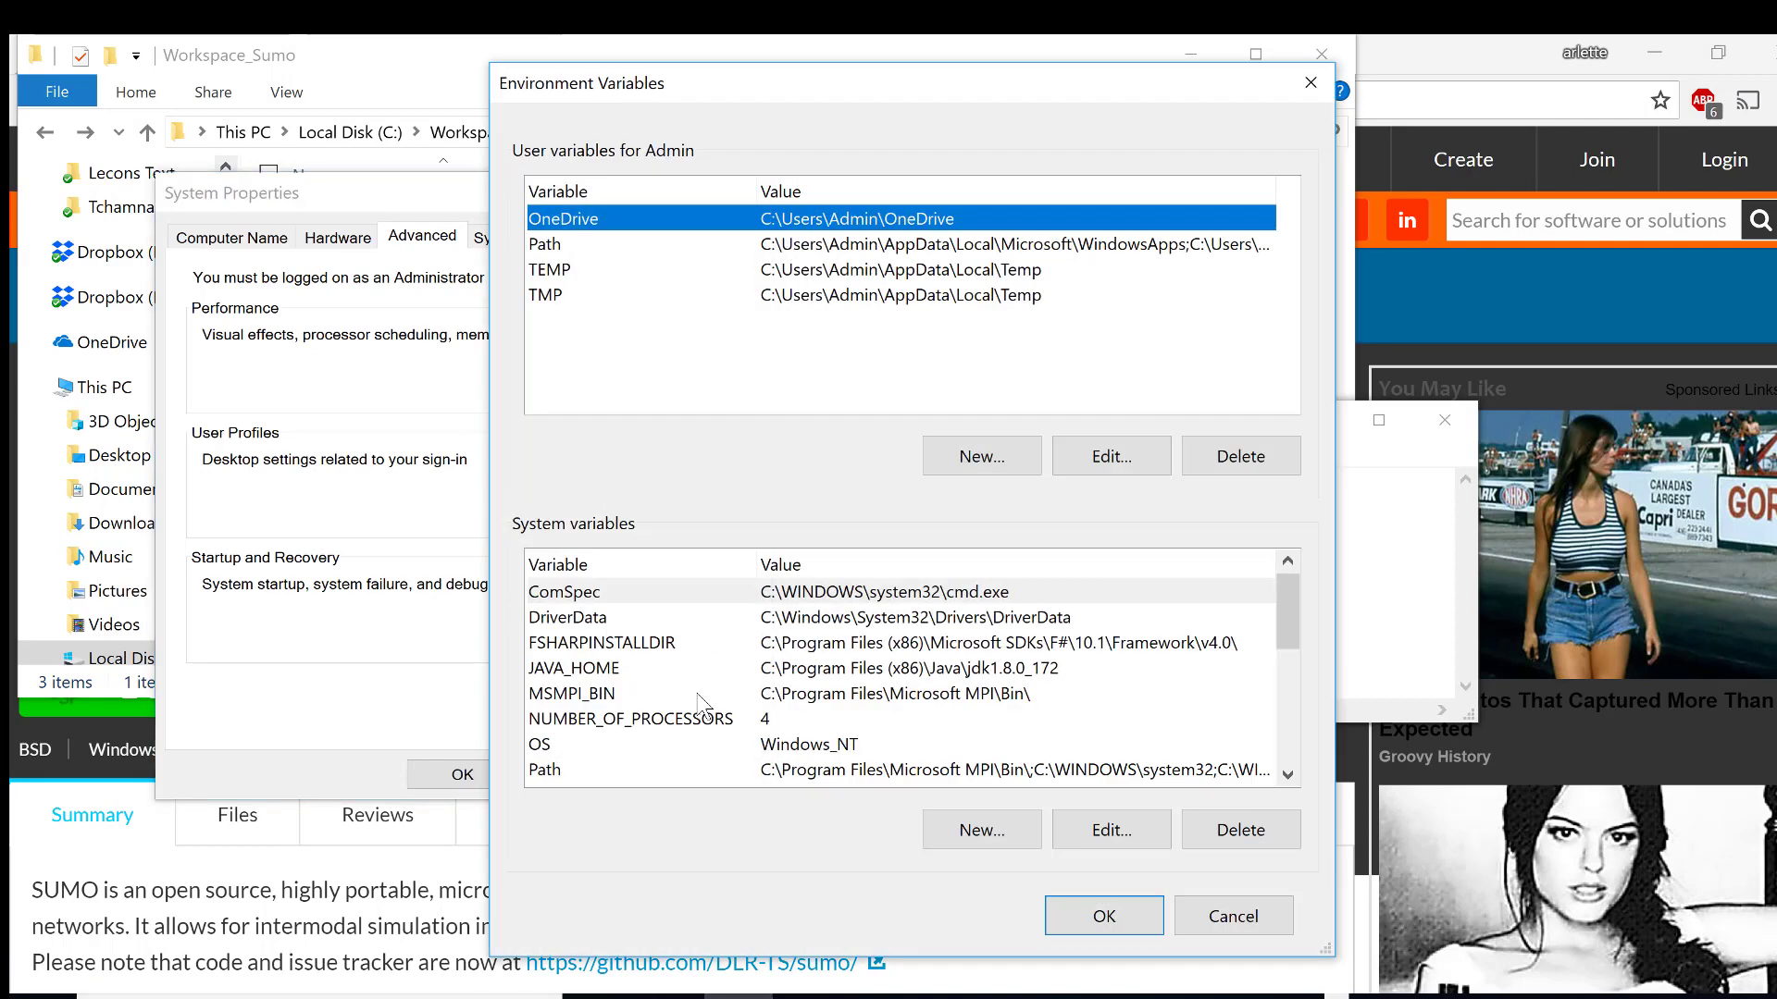
# Open the system Path variable for editing and check it for the SUMO bin and tools folder entries.
pyautogui.click(550, 770)
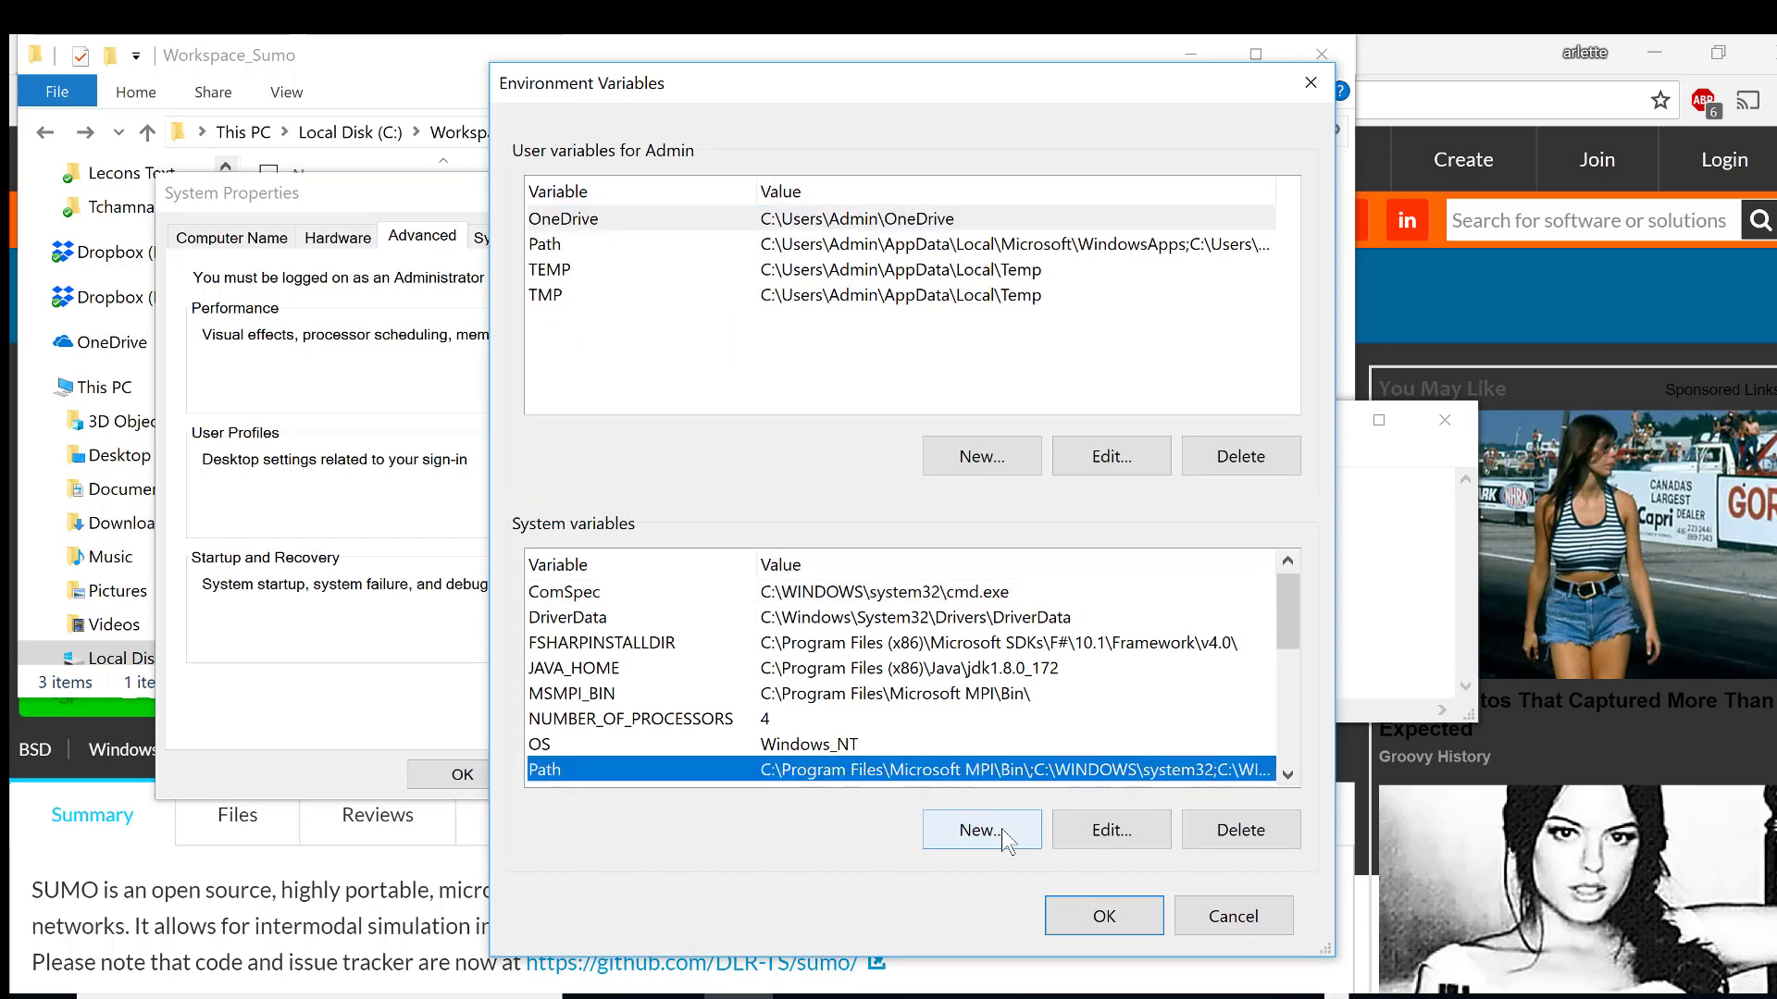
pyautogui.click(1131, 831)
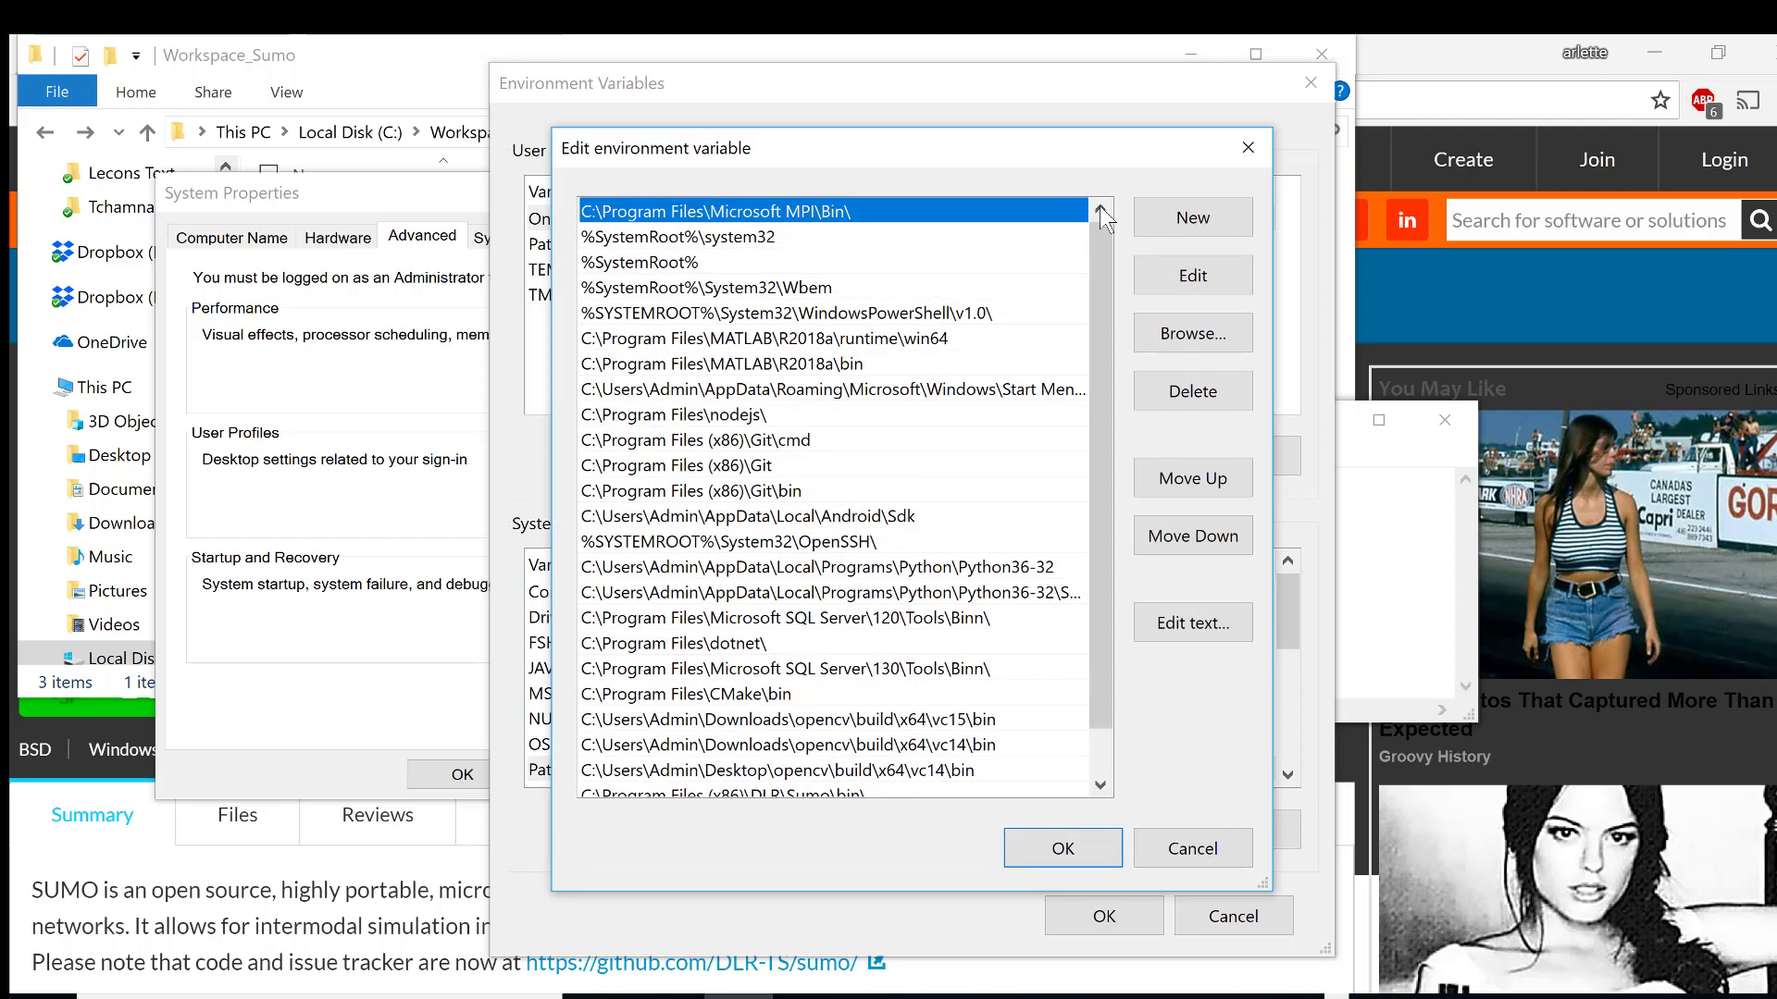
pyautogui.moveTo(1102, 242); pyautogui.dragTo(1102, 296)
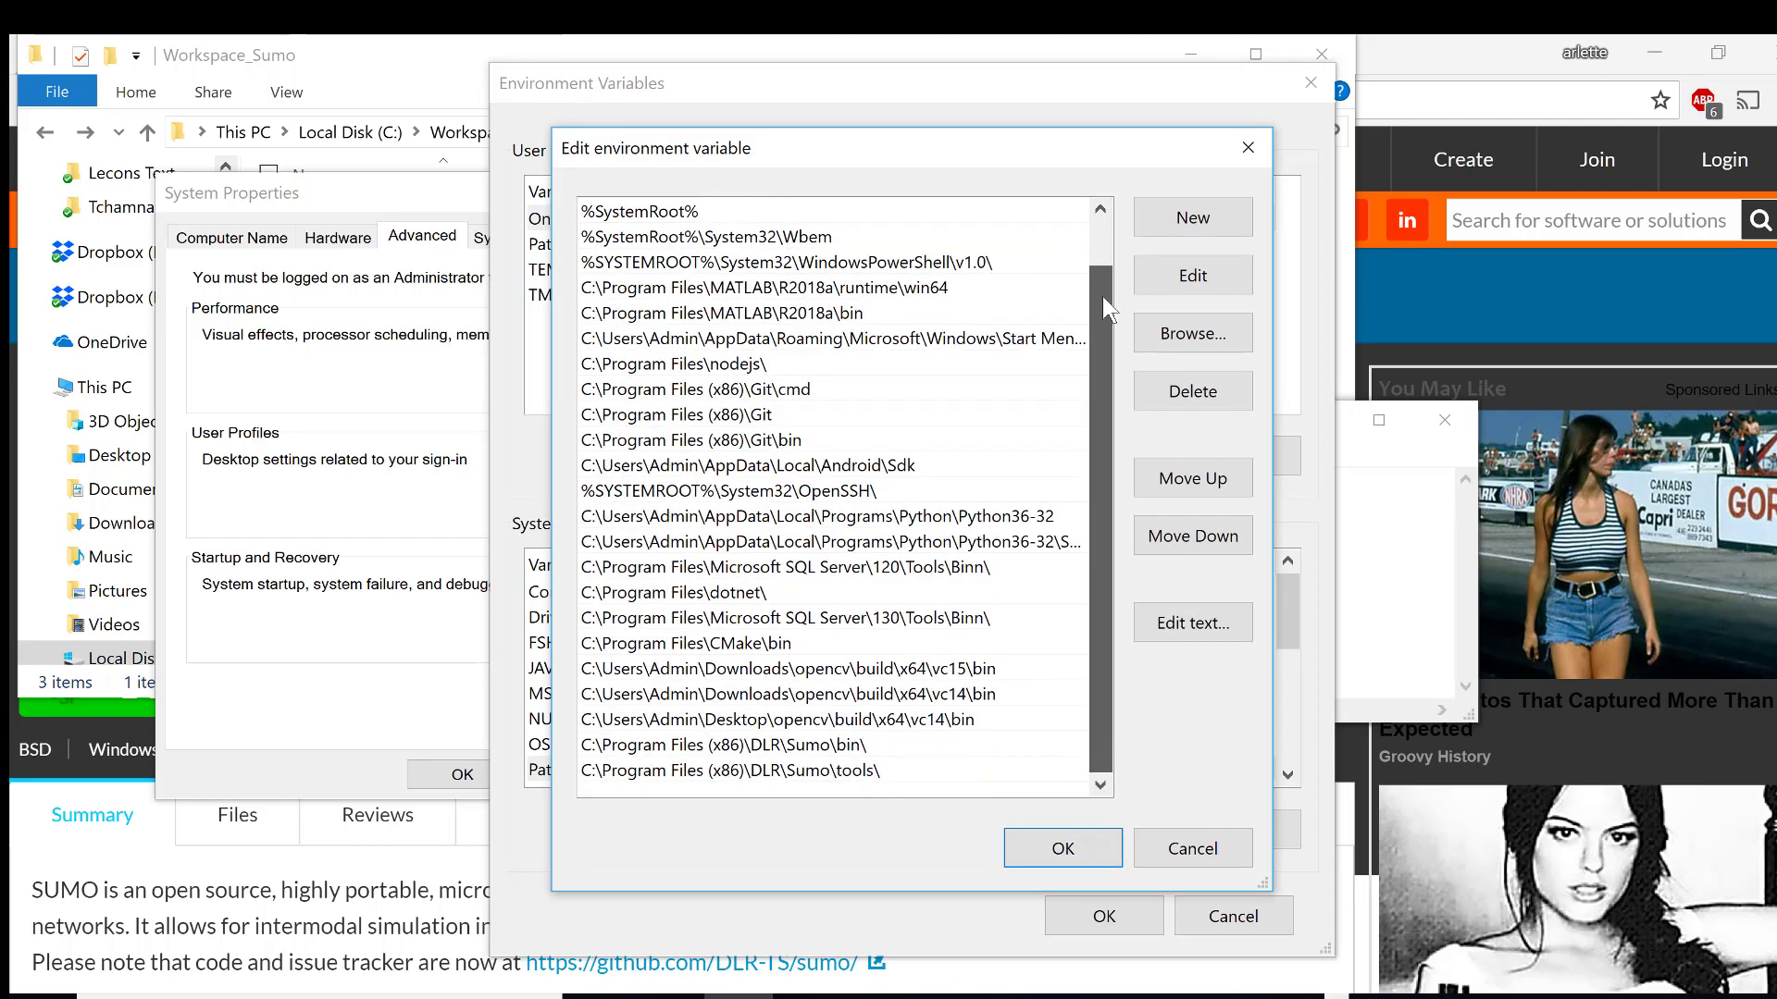
pyautogui.click(613, 749)
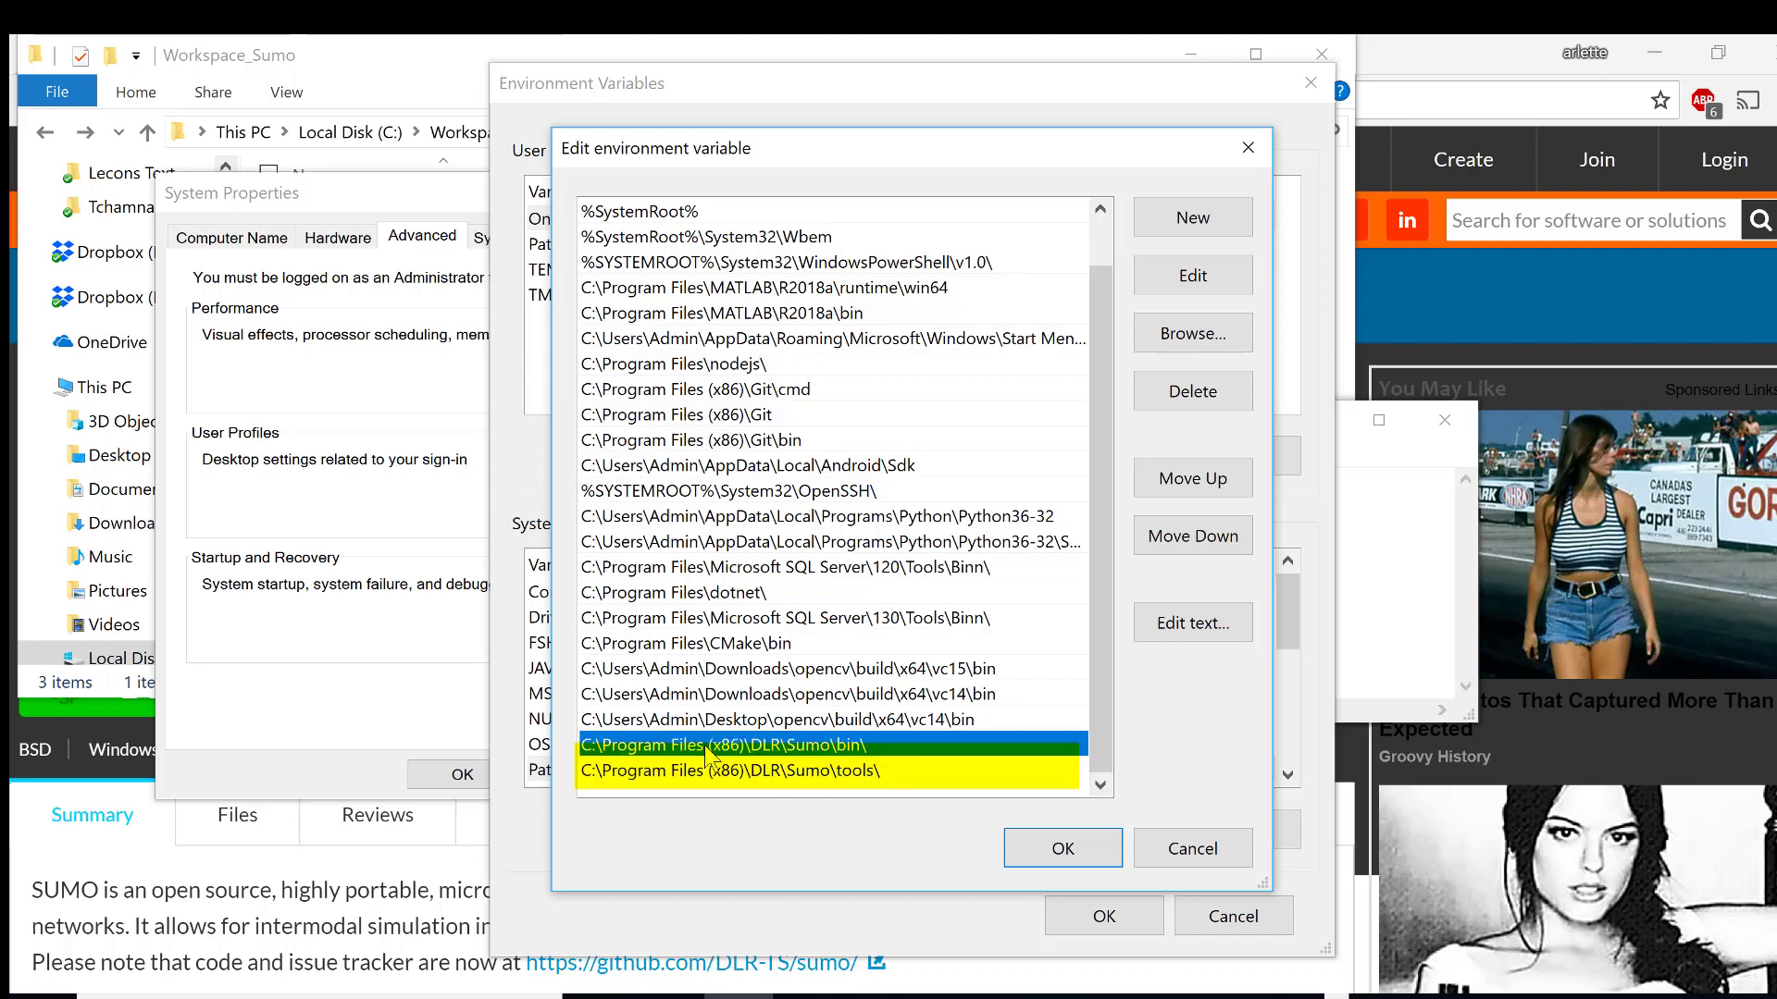
pyautogui.click(754, 776)
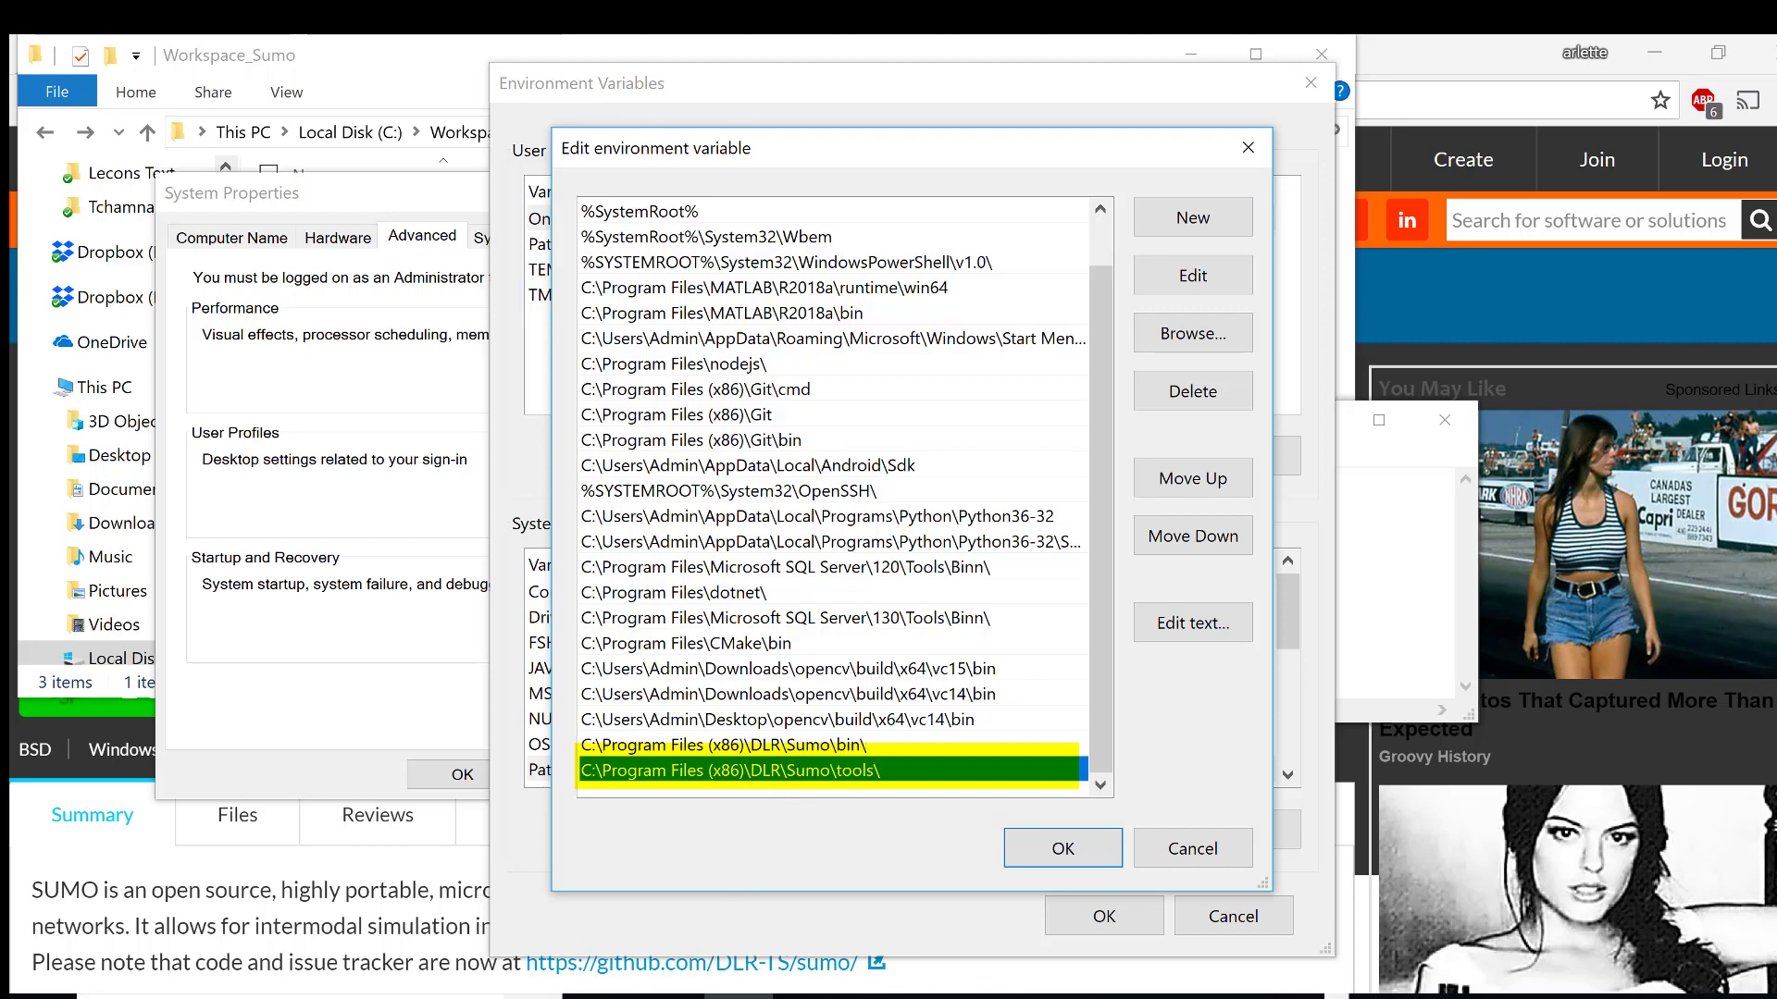
# Open a Command Prompt, place its window beside the Path list, and run netconvert to test the SUMO installation.
pyautogui.press('super')
pyautogui.write('cm')
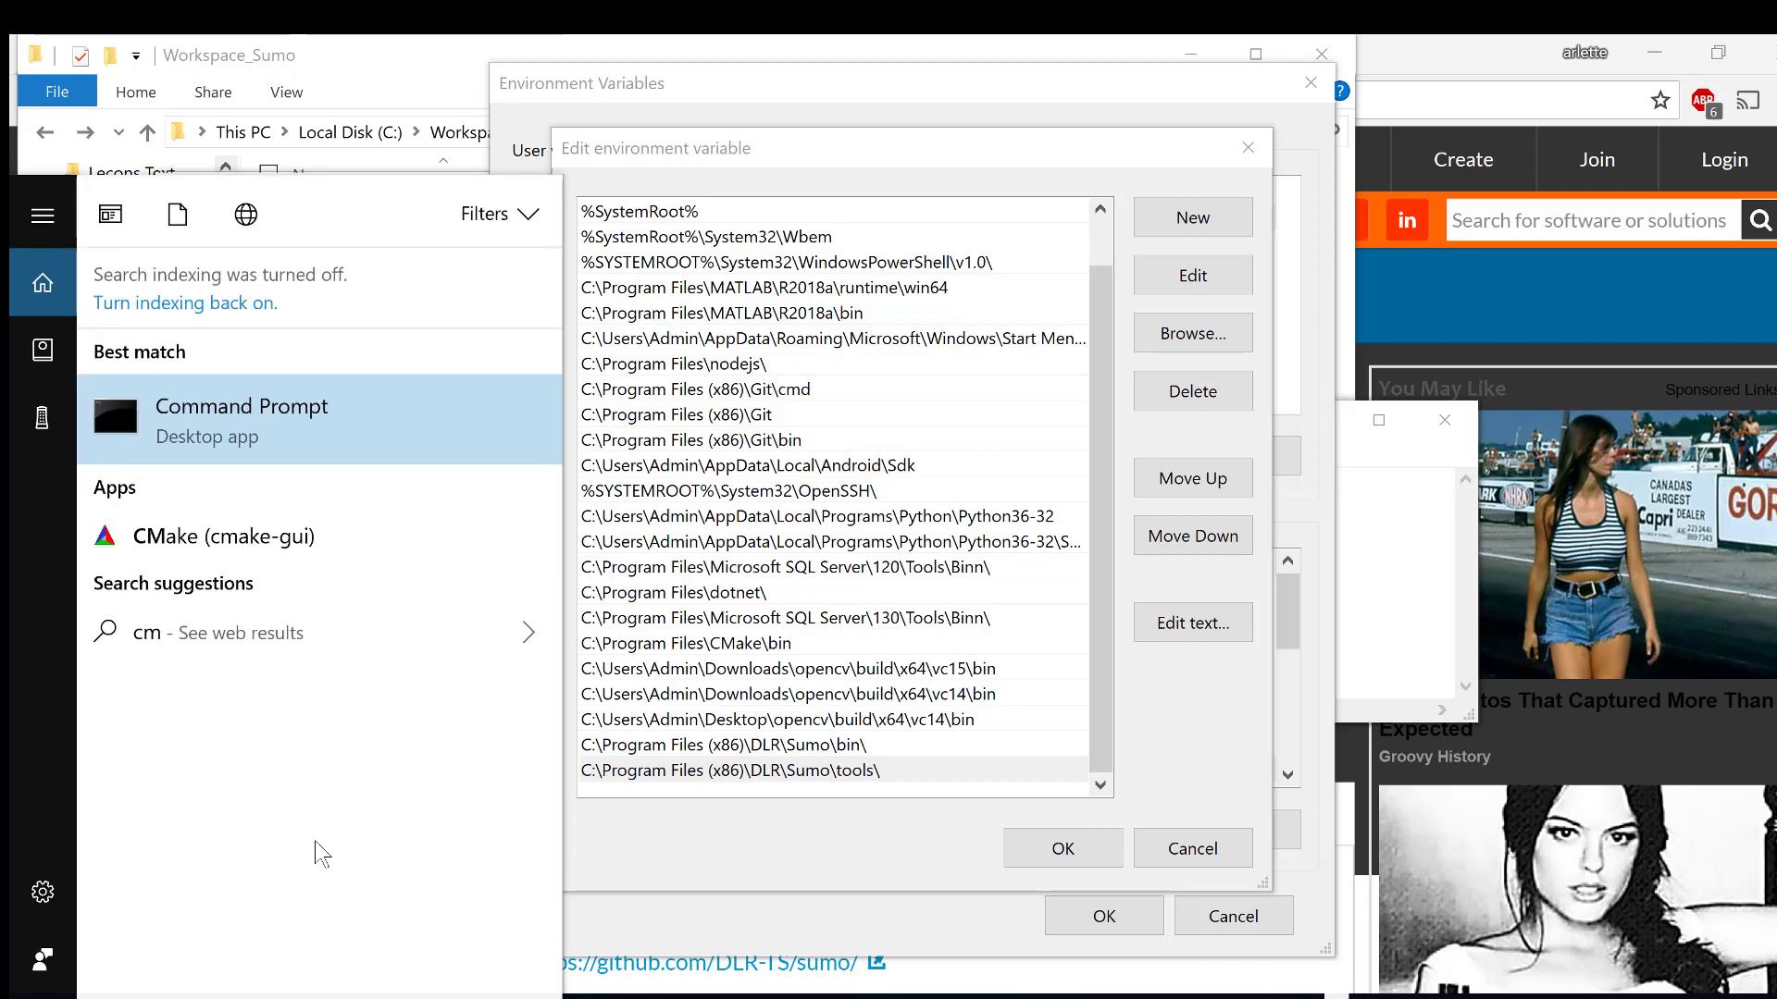
pyautogui.click(285, 435)
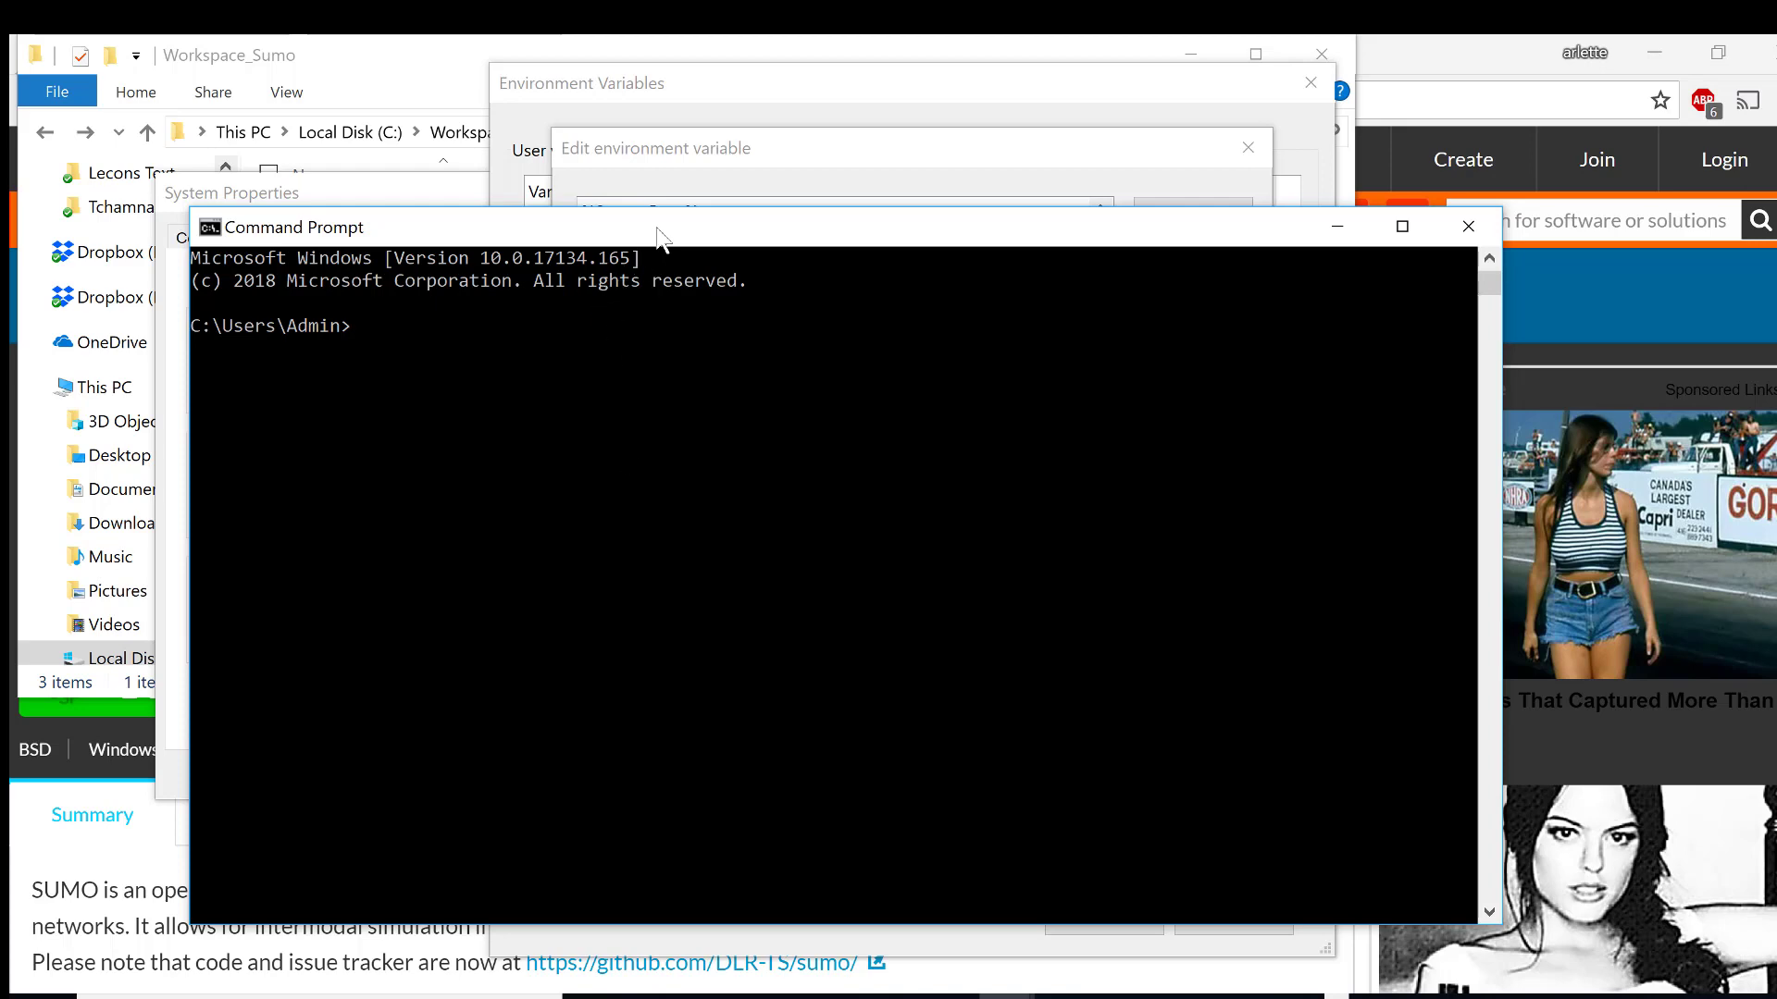
pyautogui.moveTo(682, 228); pyautogui.dragTo(1569, 269)
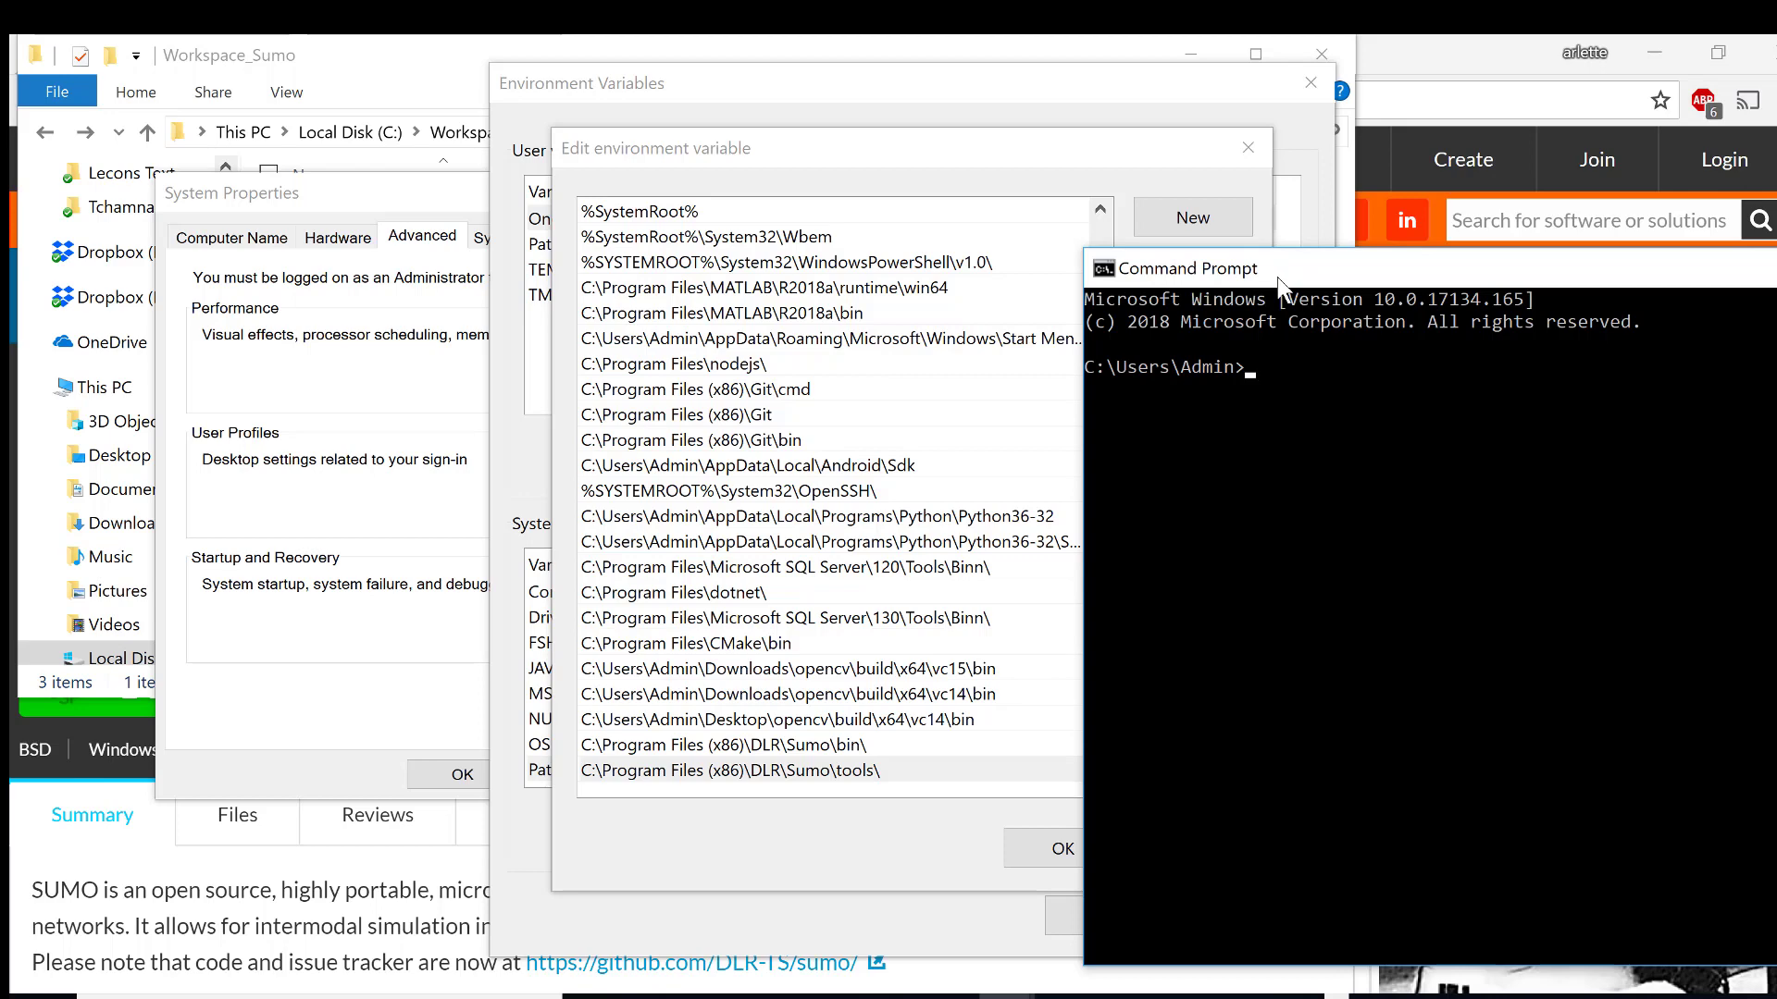
pyautogui.moveTo(1239, 276); pyautogui.dragTo(803, 298)
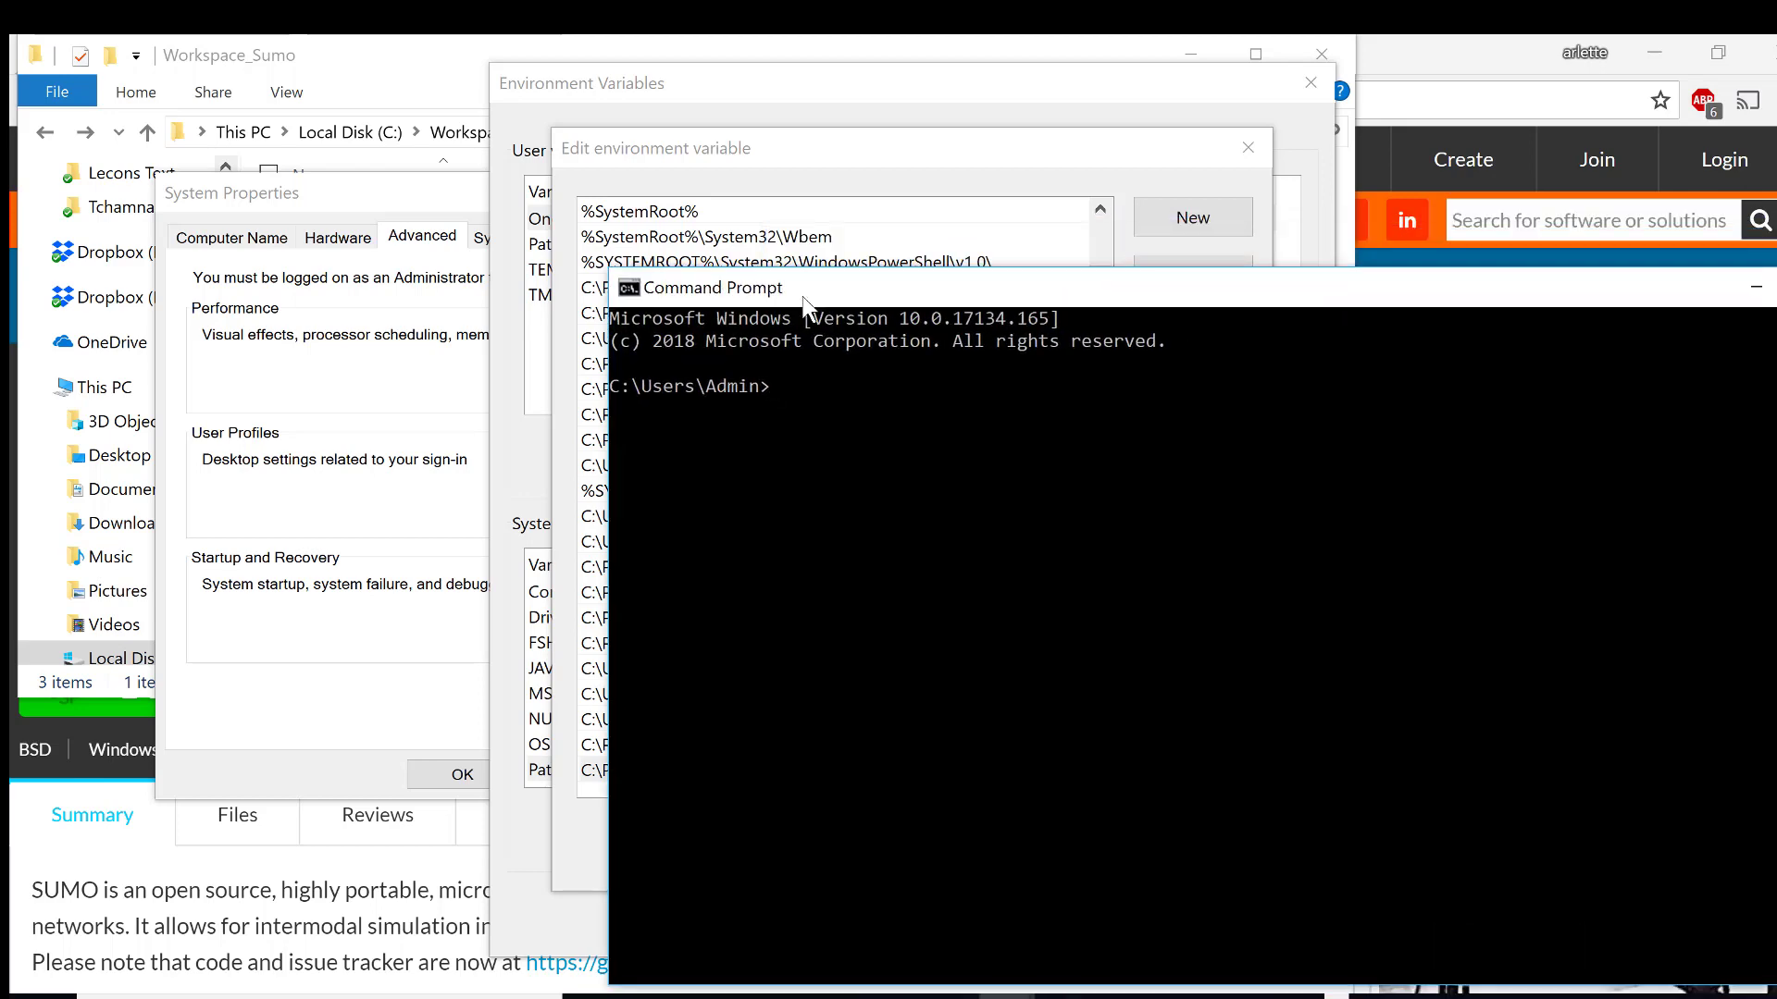
pyautogui.write('netconvert')
pyautogui.press('Return')
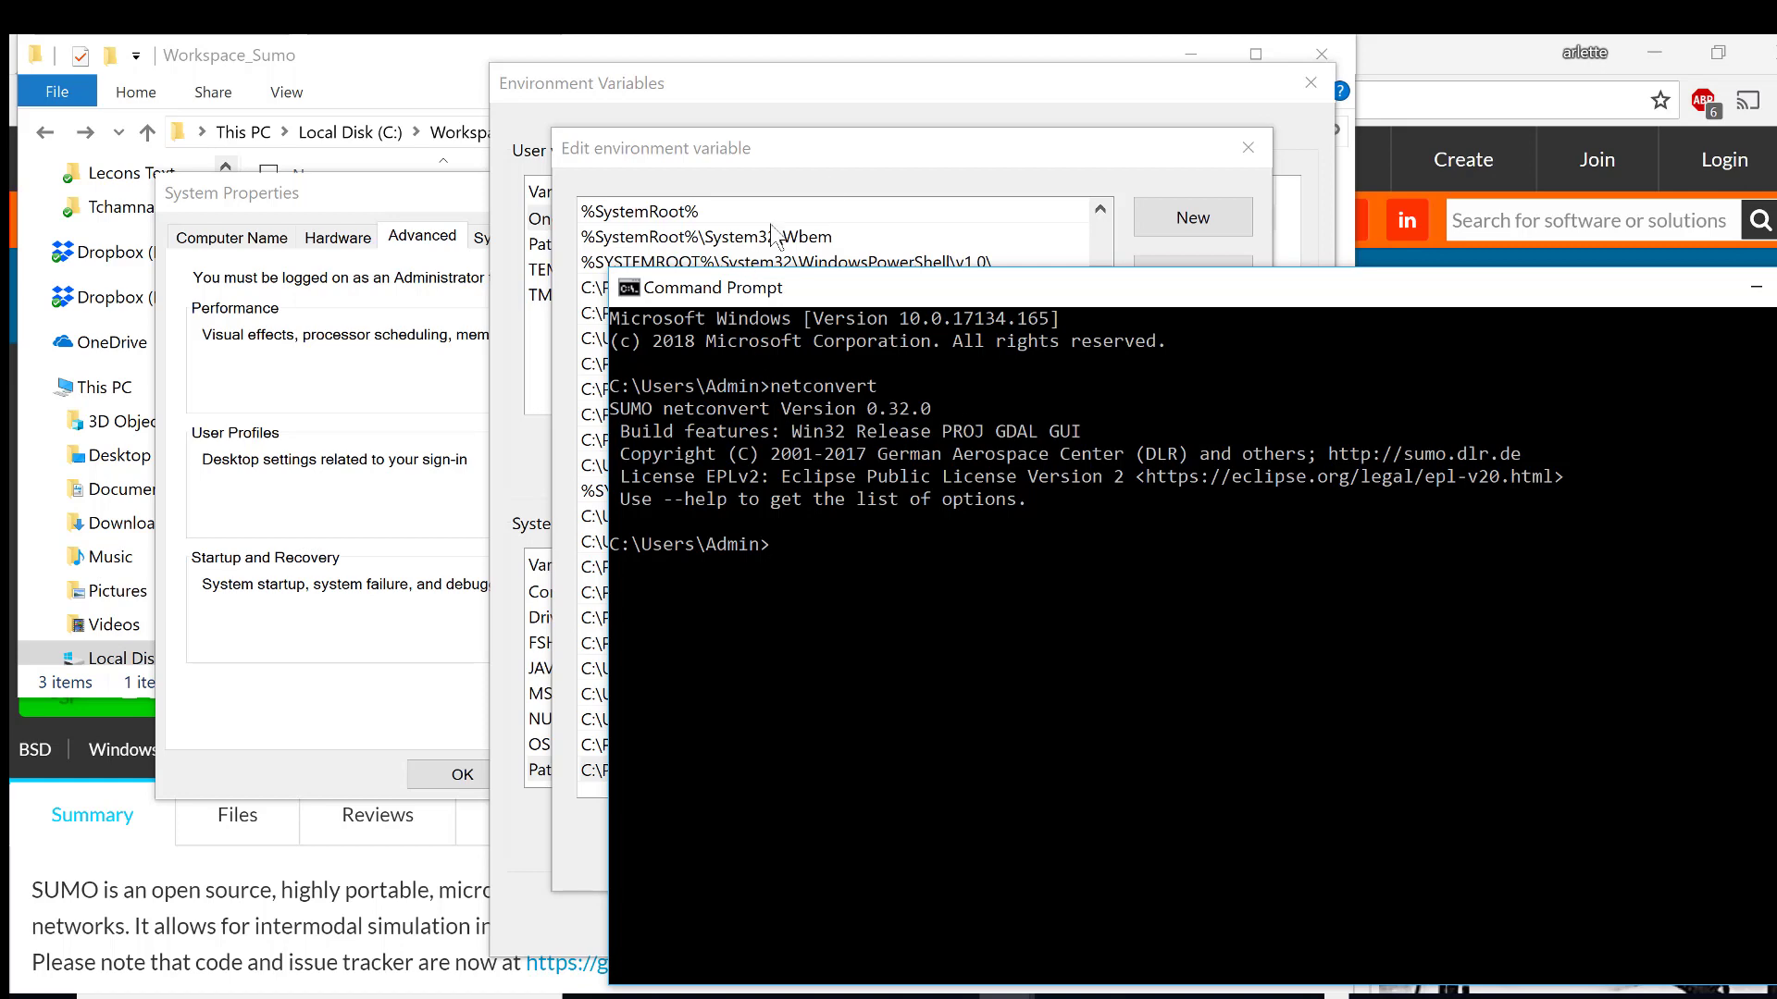
# Return to the Path variable's entries and copy the path C:\Program Files (x86)\DLR\Sumo\bin\.
pyautogui.click(936, 142)
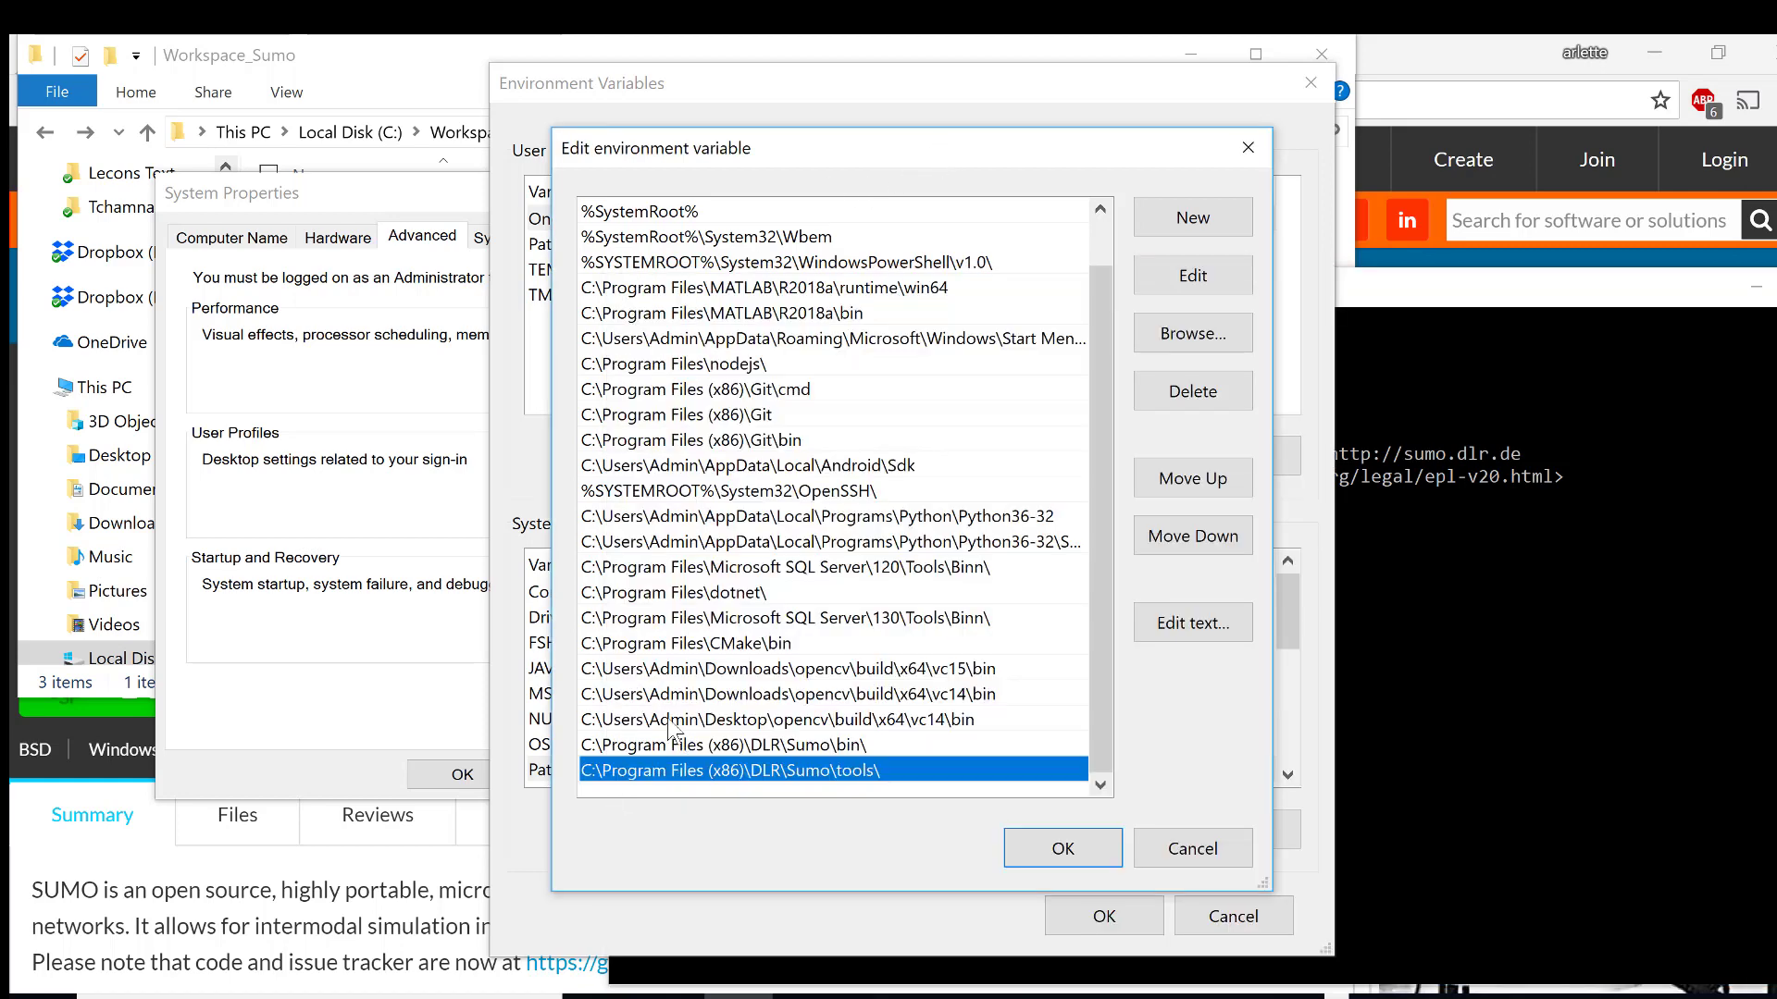
pyautogui.doubleClick(861, 745)
pyautogui.hotkey('ctrl', 'c')
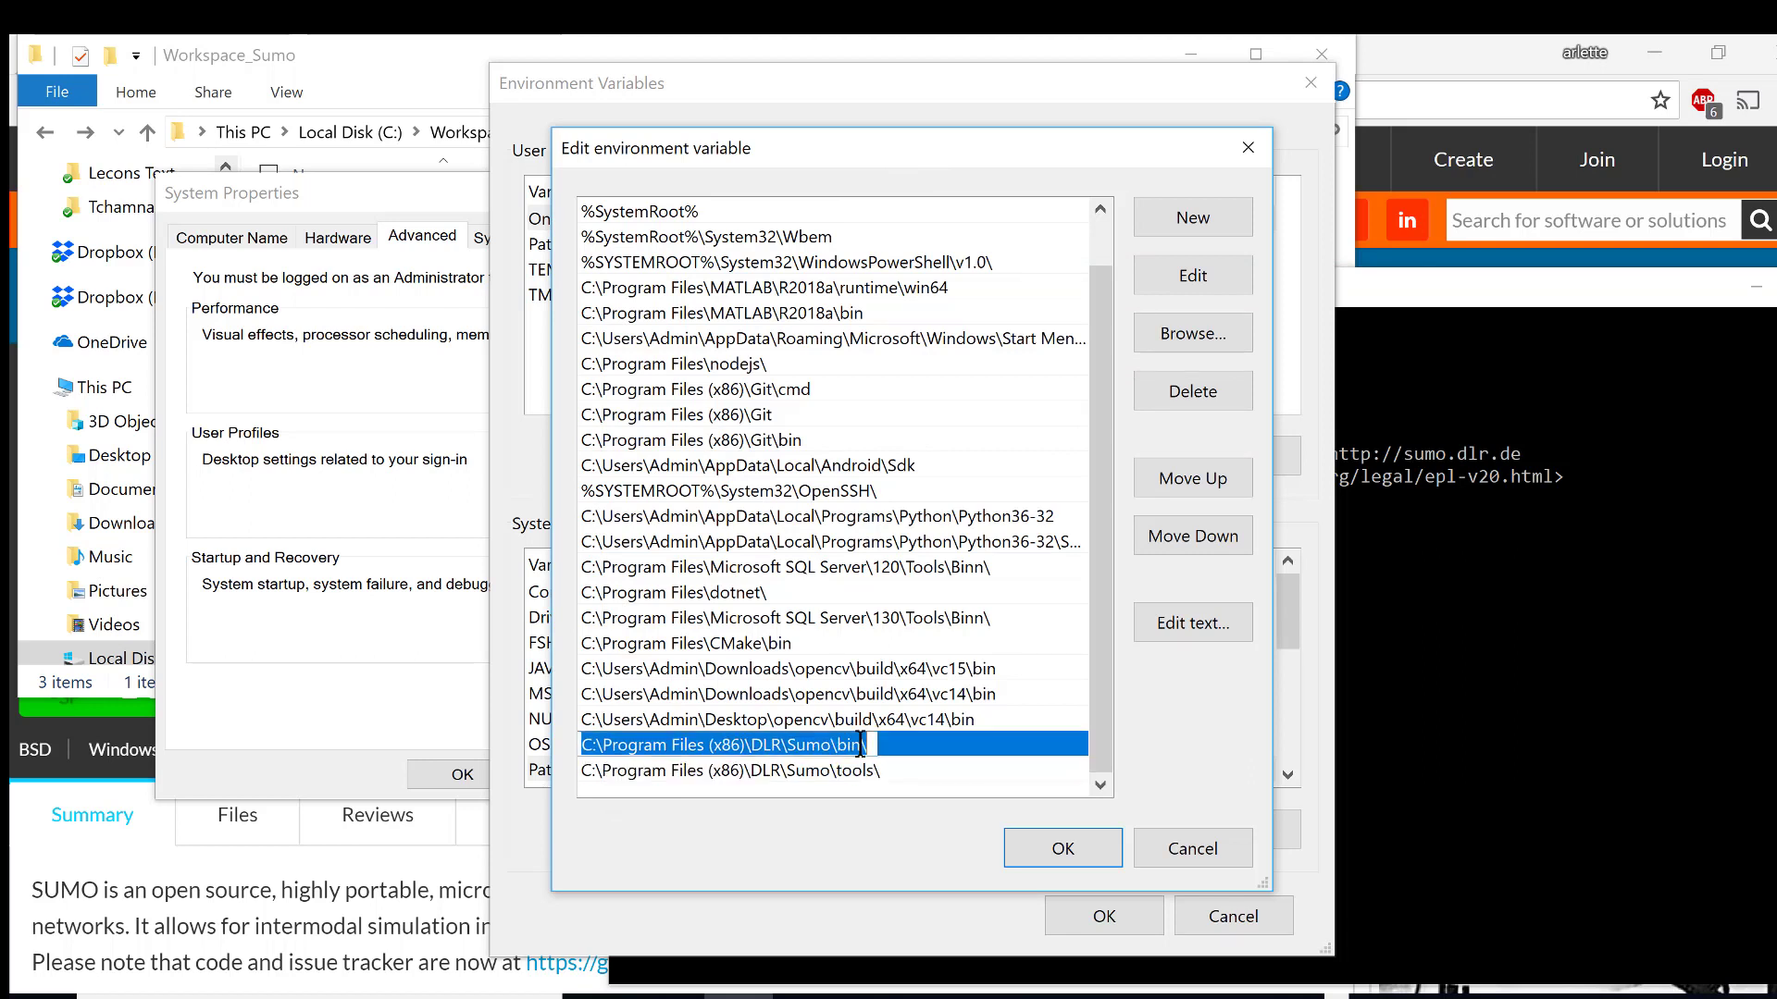
# Clear the Sumo bin entry from the Path list and paste C:\Program Files (x86)\DLR\Sumo\bin\ into the blank Notepad document.
pyautogui.press('BackSpace')
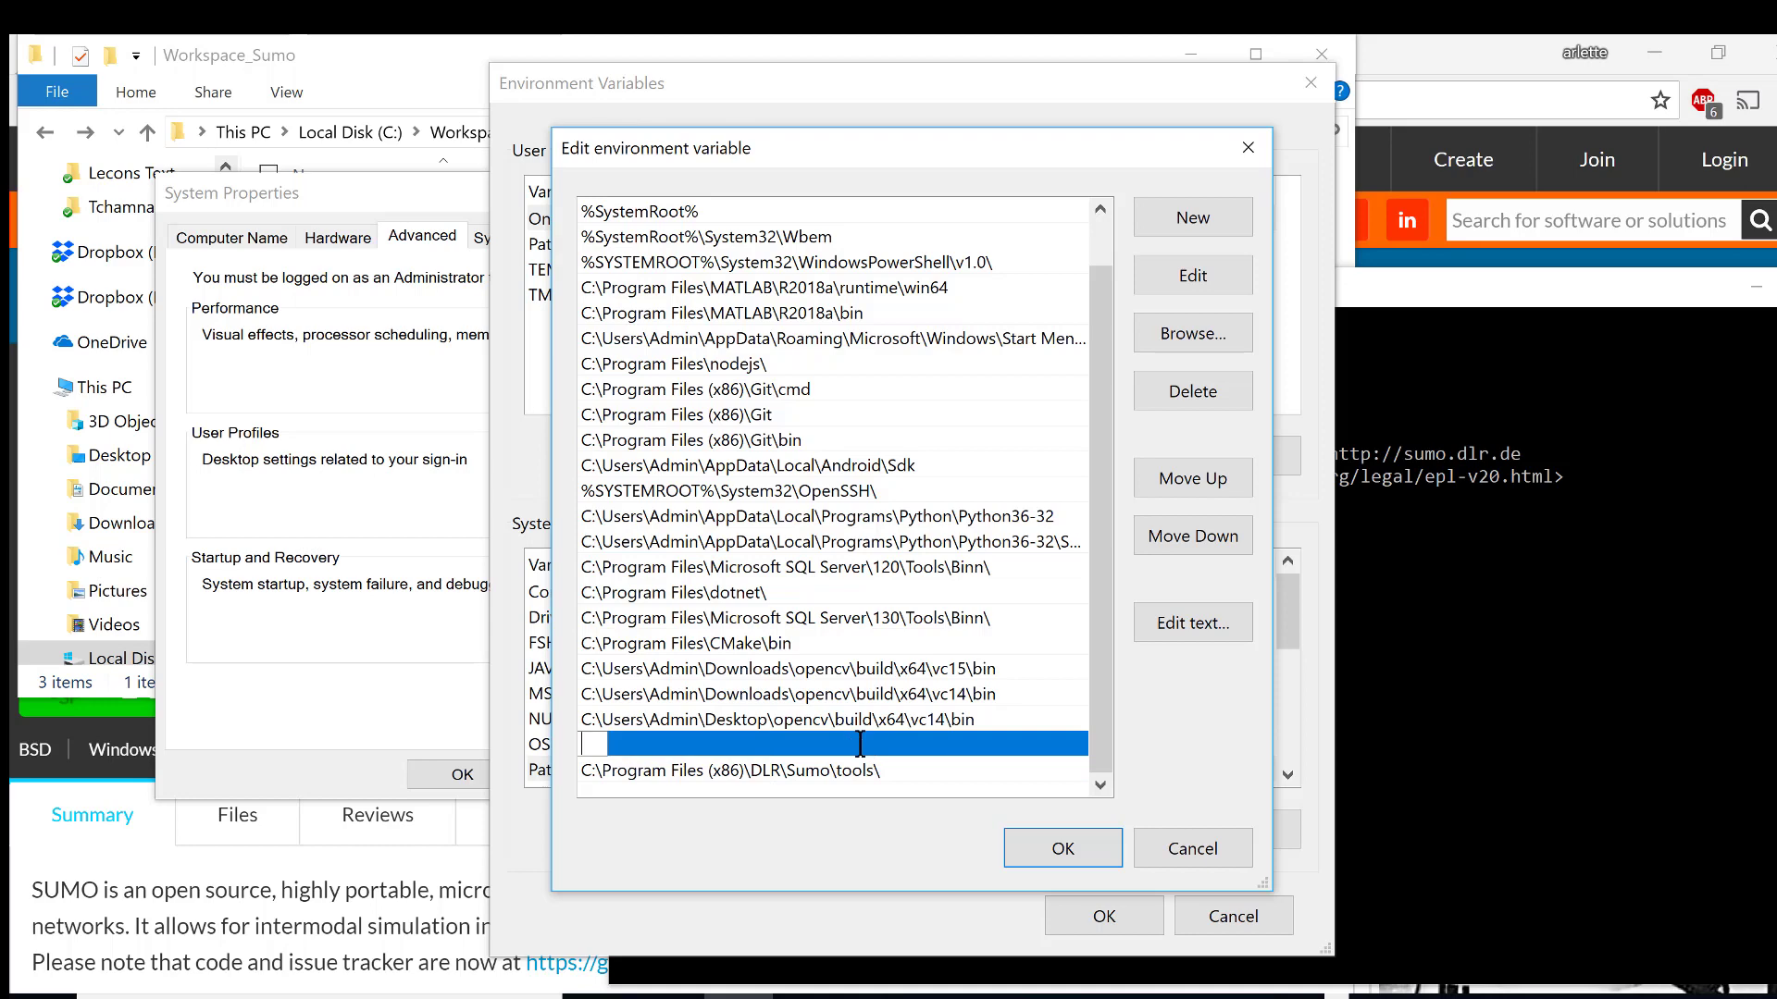
pyautogui.click(668, 997)
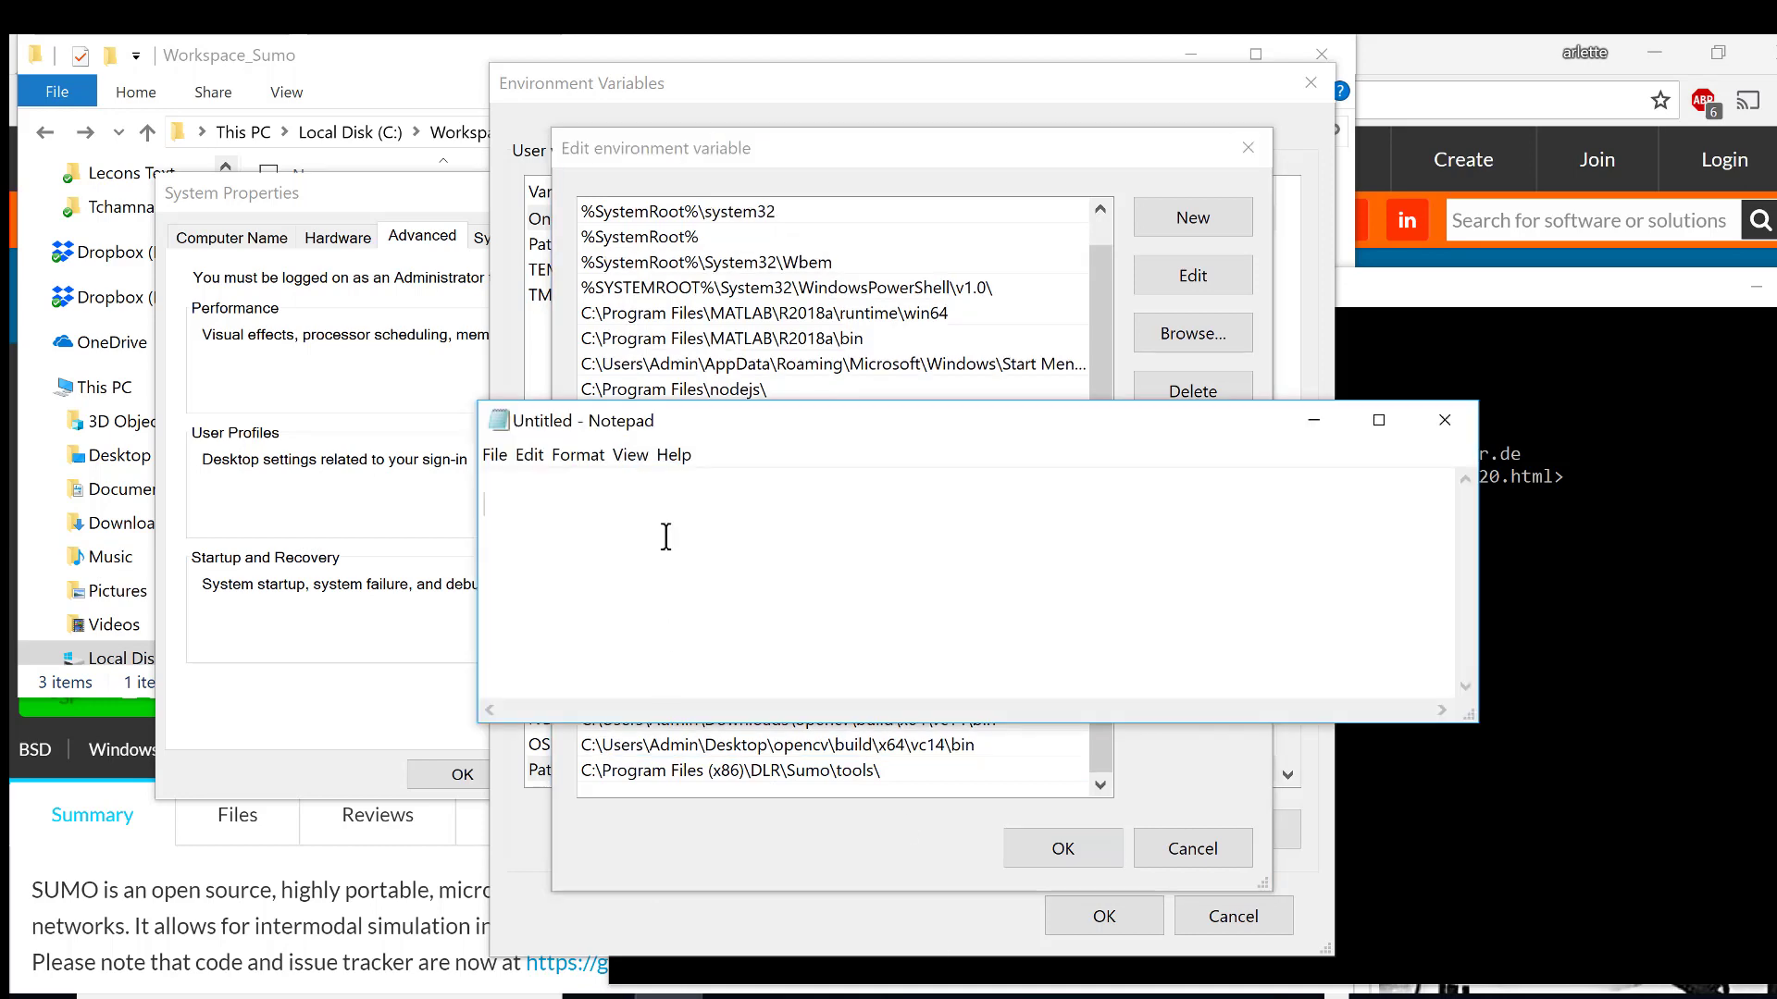
pyautogui.hotkey('ctrl', 'v')
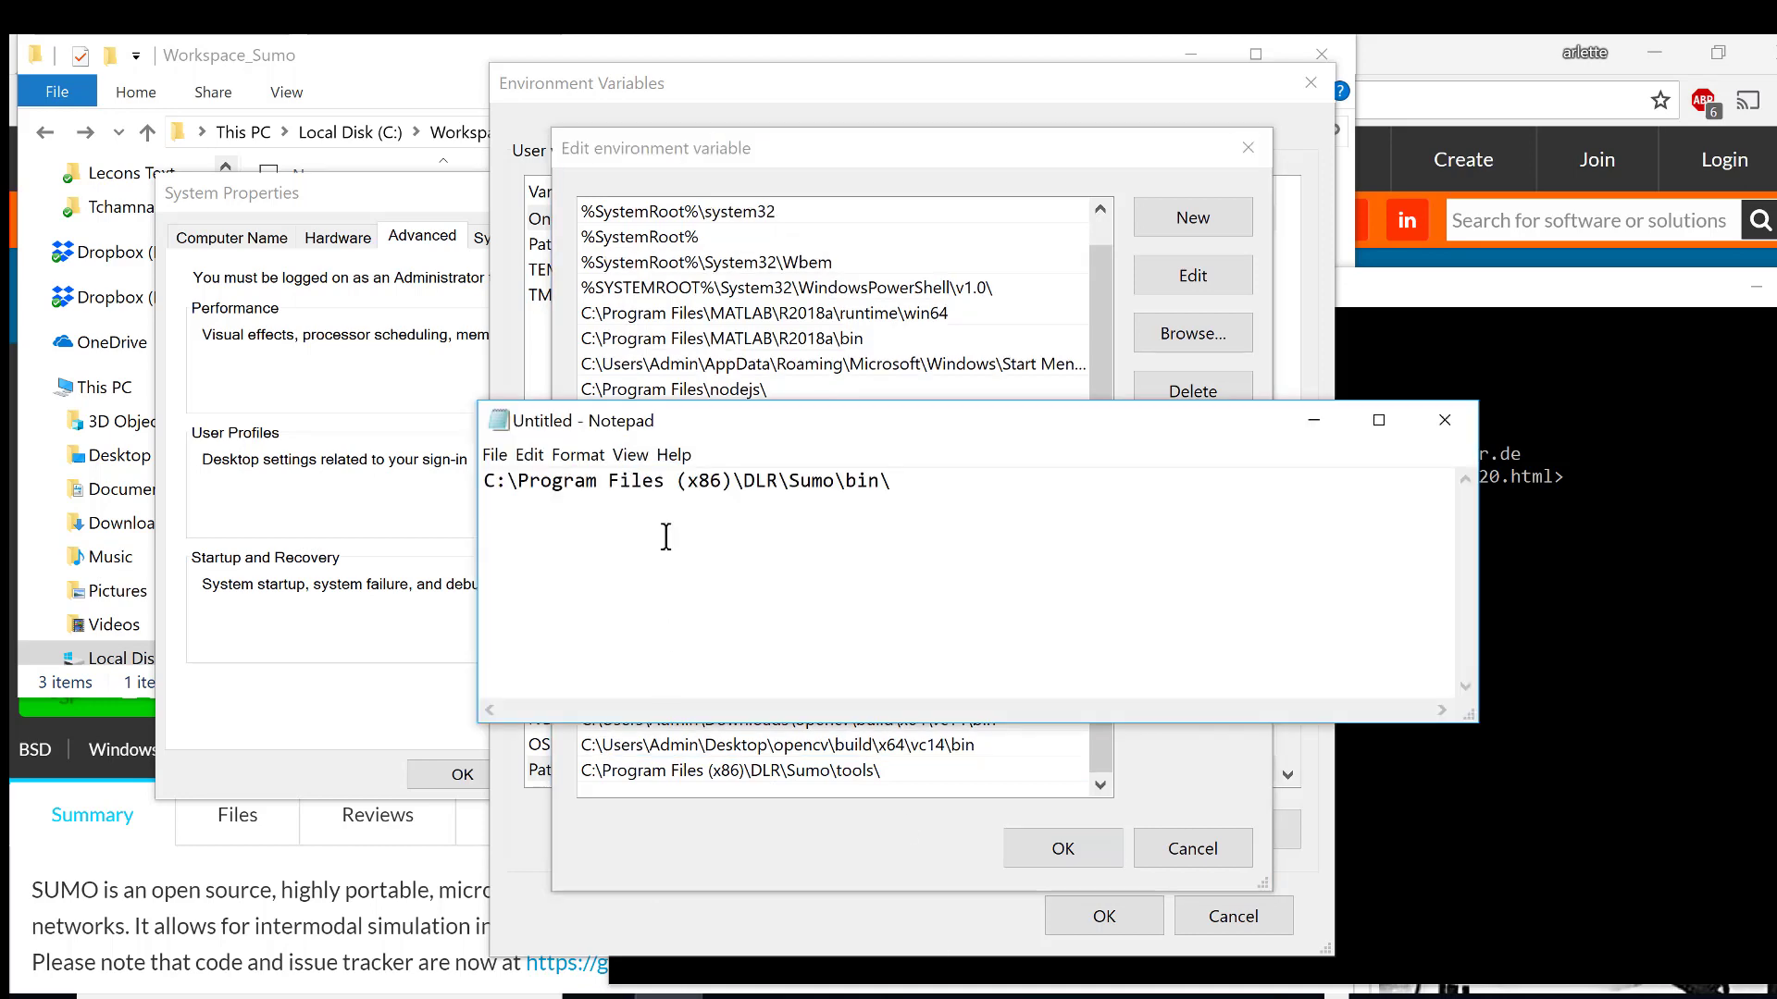
# Cut the C:\Program Files (x86)\DLR\Sumo\tools\ entry out of the Path list and paste it on the second line in Notepad.
pyautogui.click(997, 150)
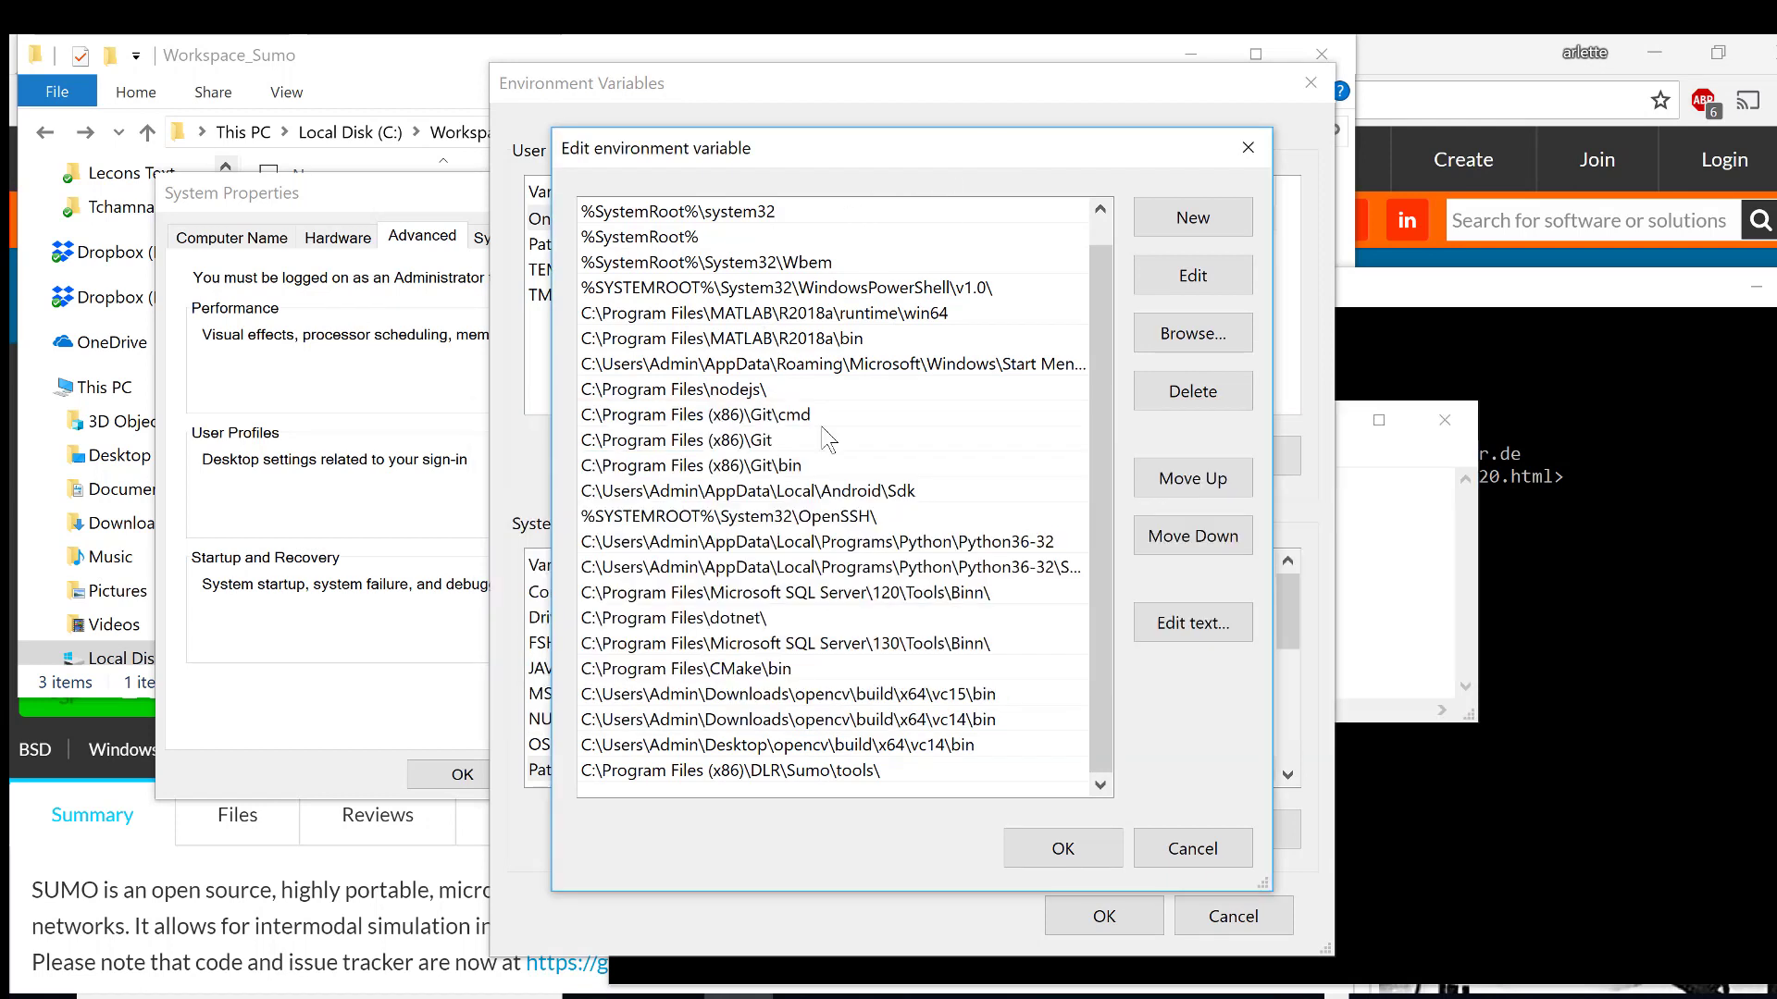
pyautogui.doubleClick(797, 760)
pyautogui.hotkey('ctrl', 'c')
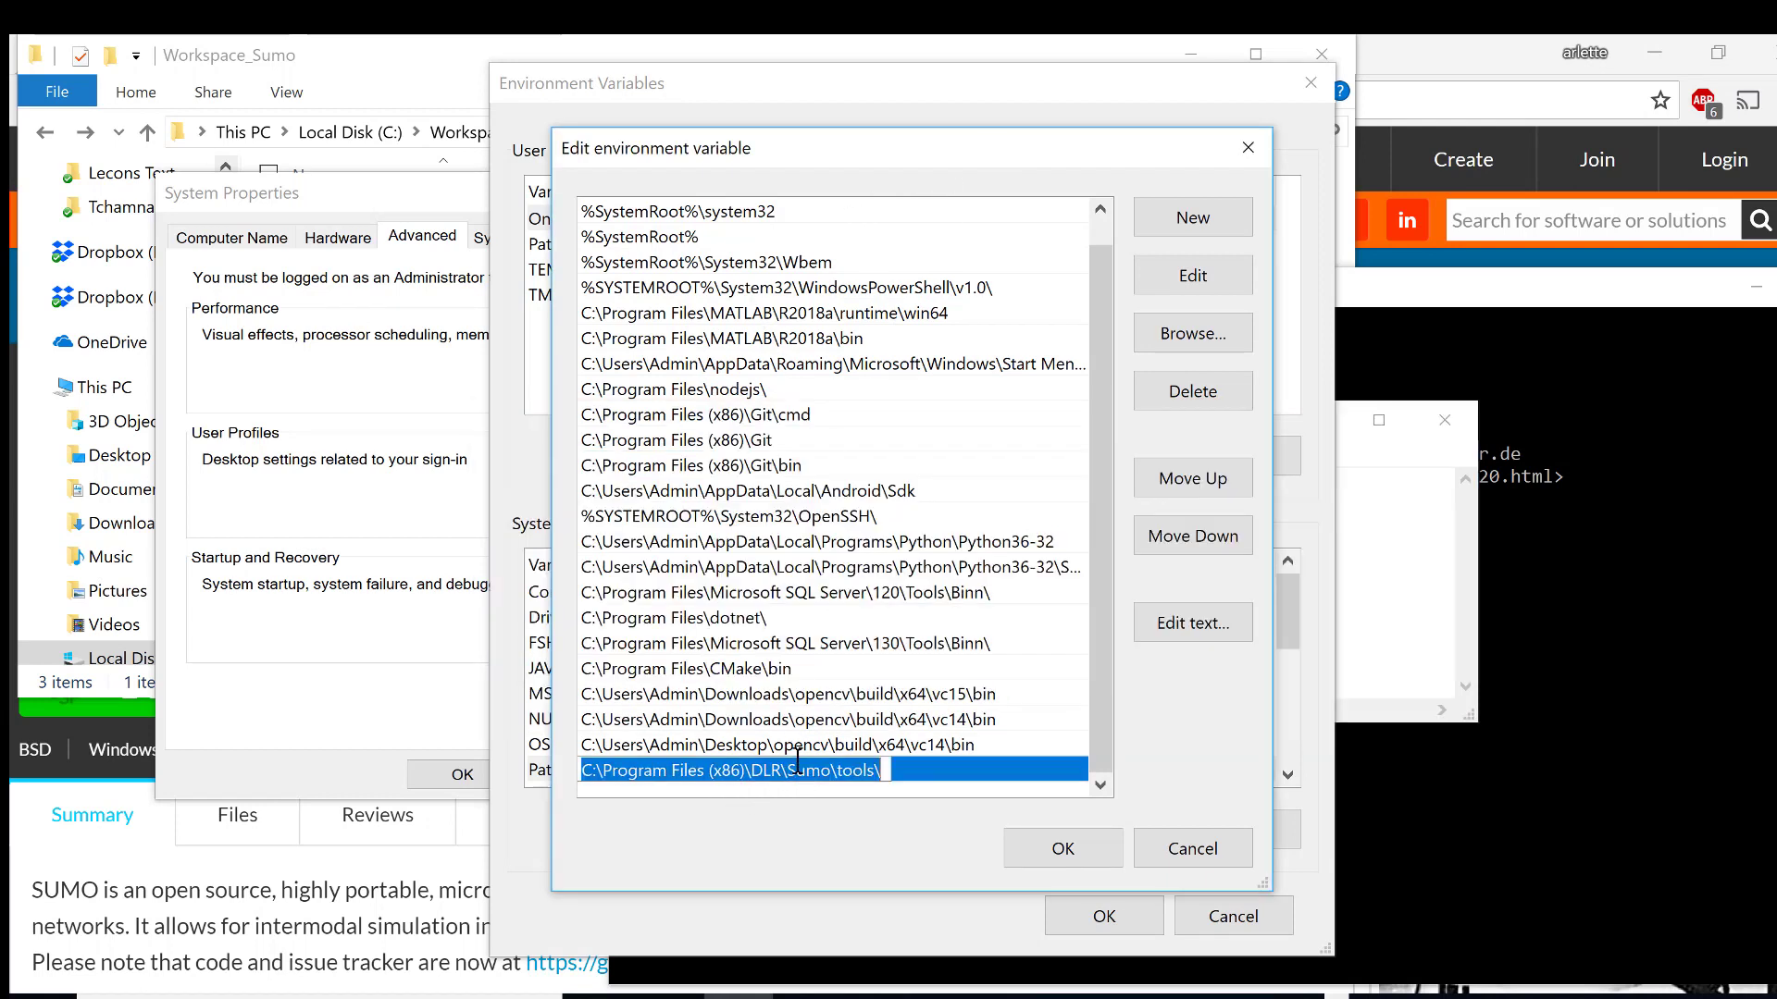
pyautogui.press('BackSpace')
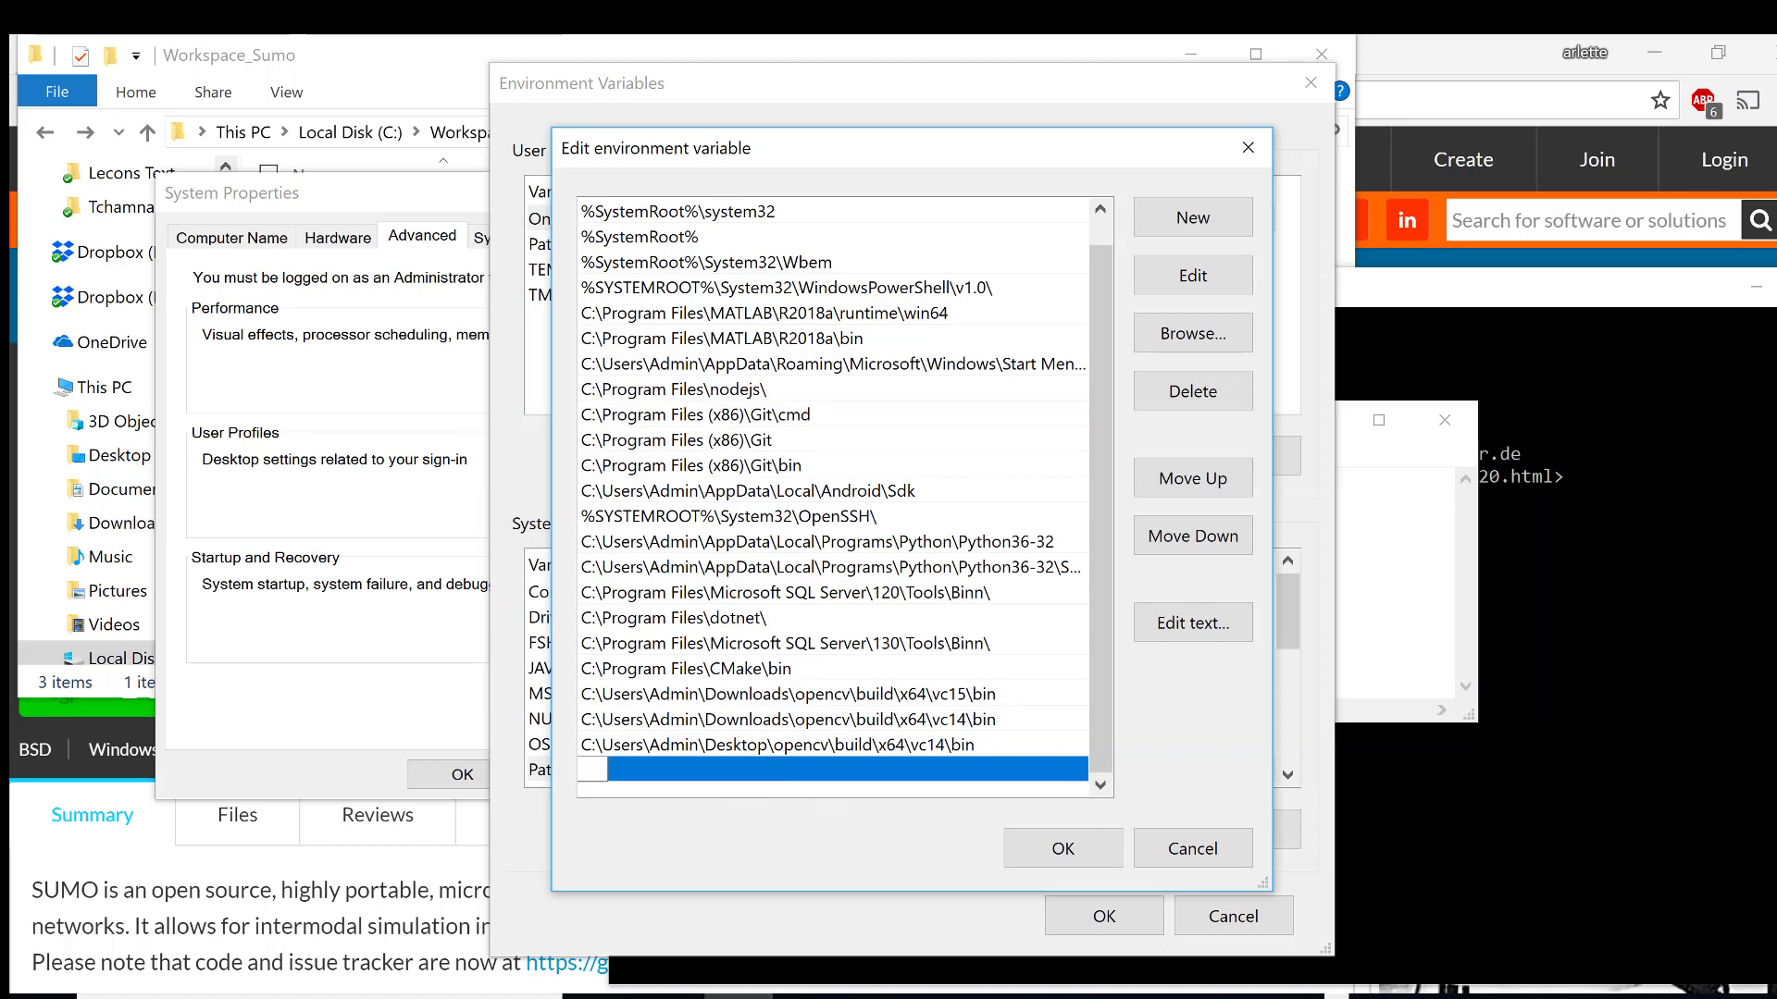
pyautogui.click(669, 996)
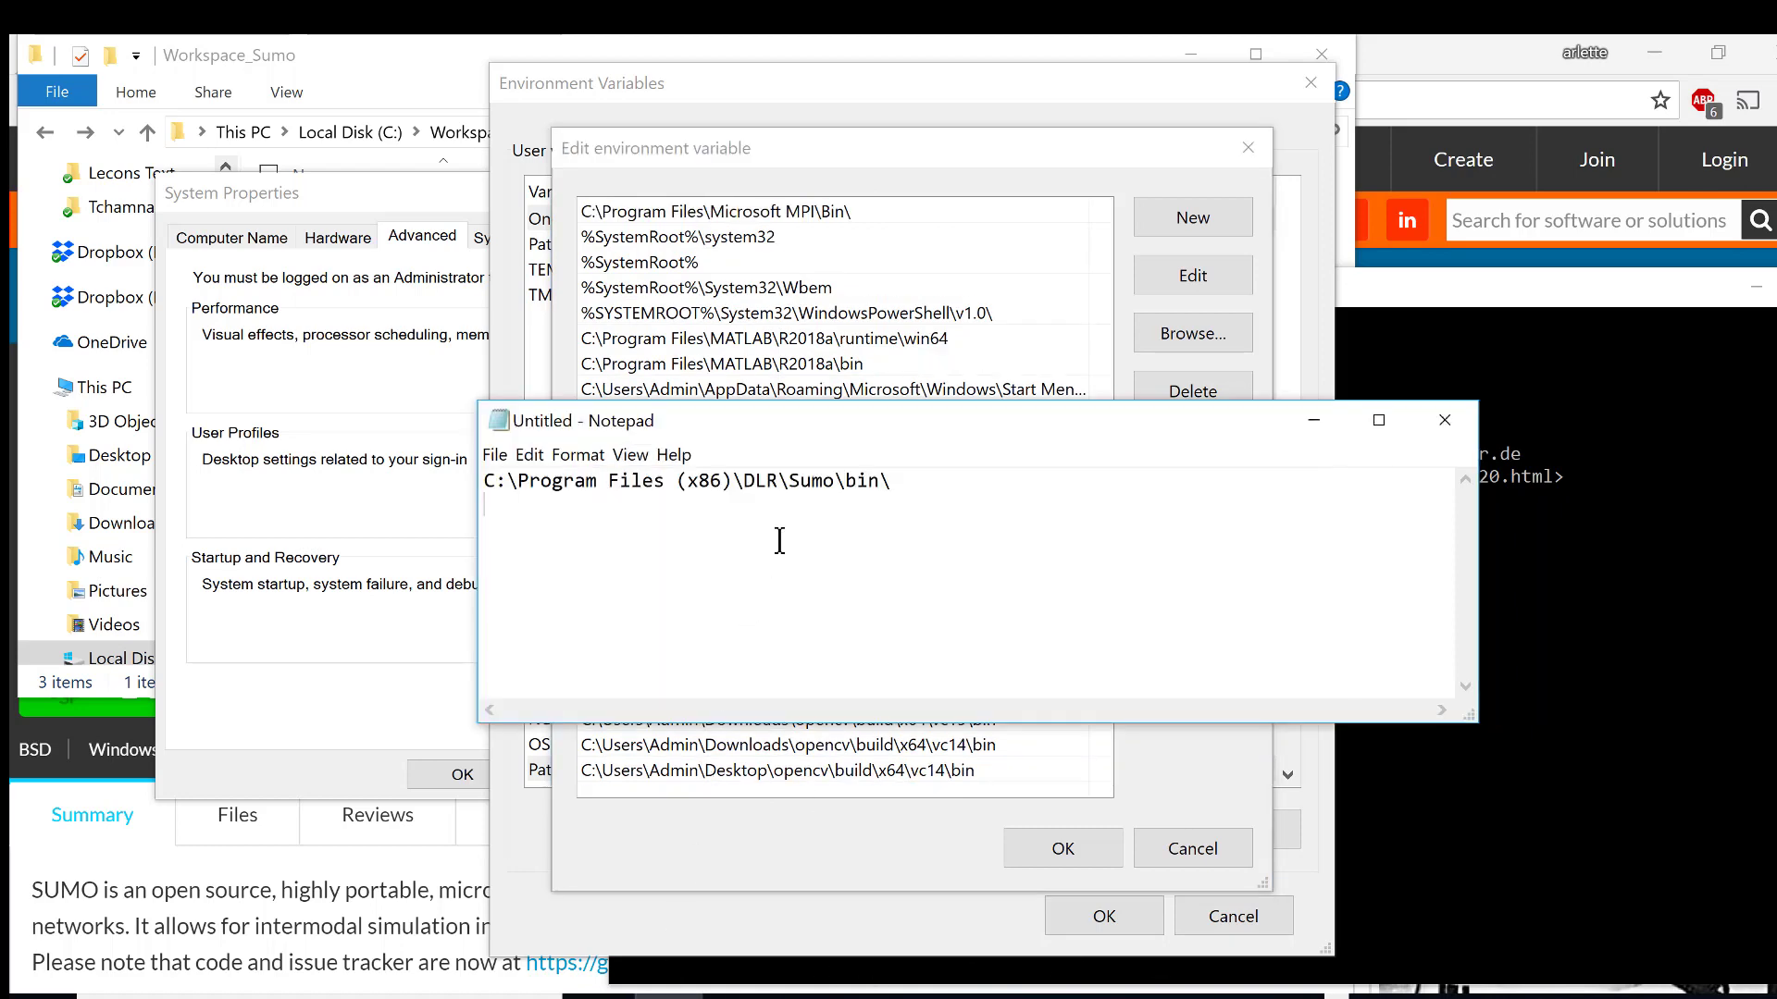
pyautogui.hotkey('ctrl', 'v')
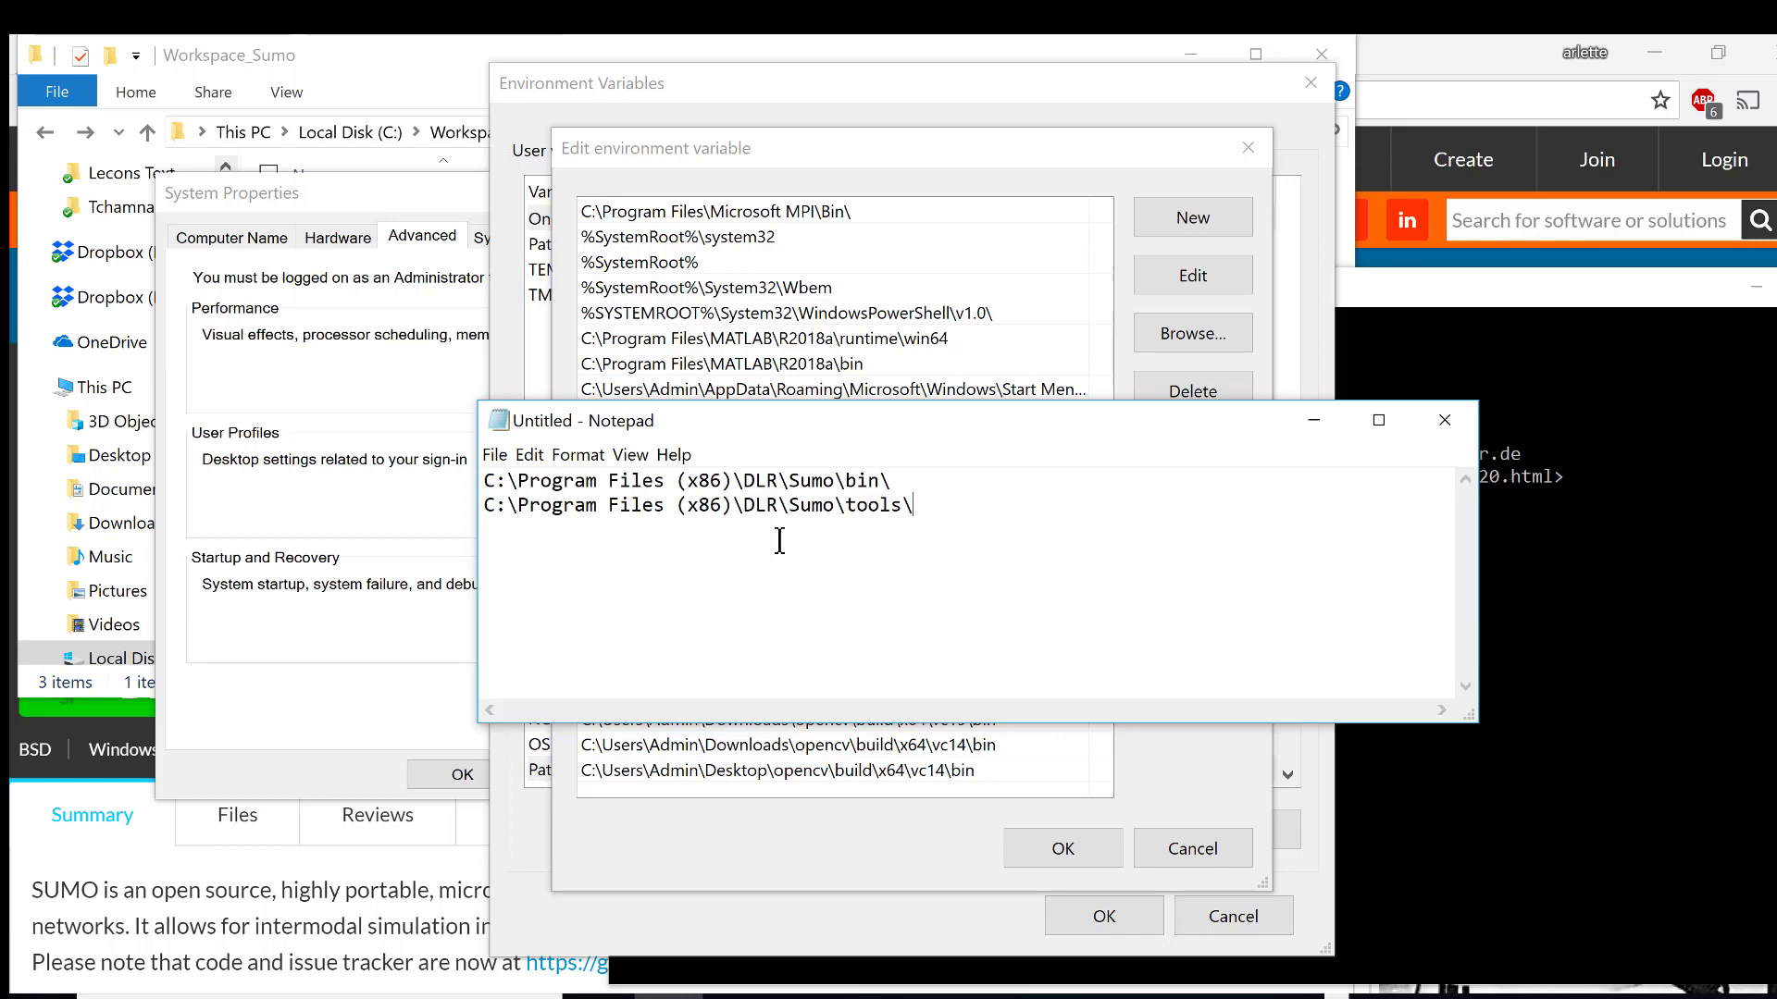
# Save the edited Path variable and close the Environment Variables and System Properties dialogs with the changes accepted.
pyautogui.click(988, 156)
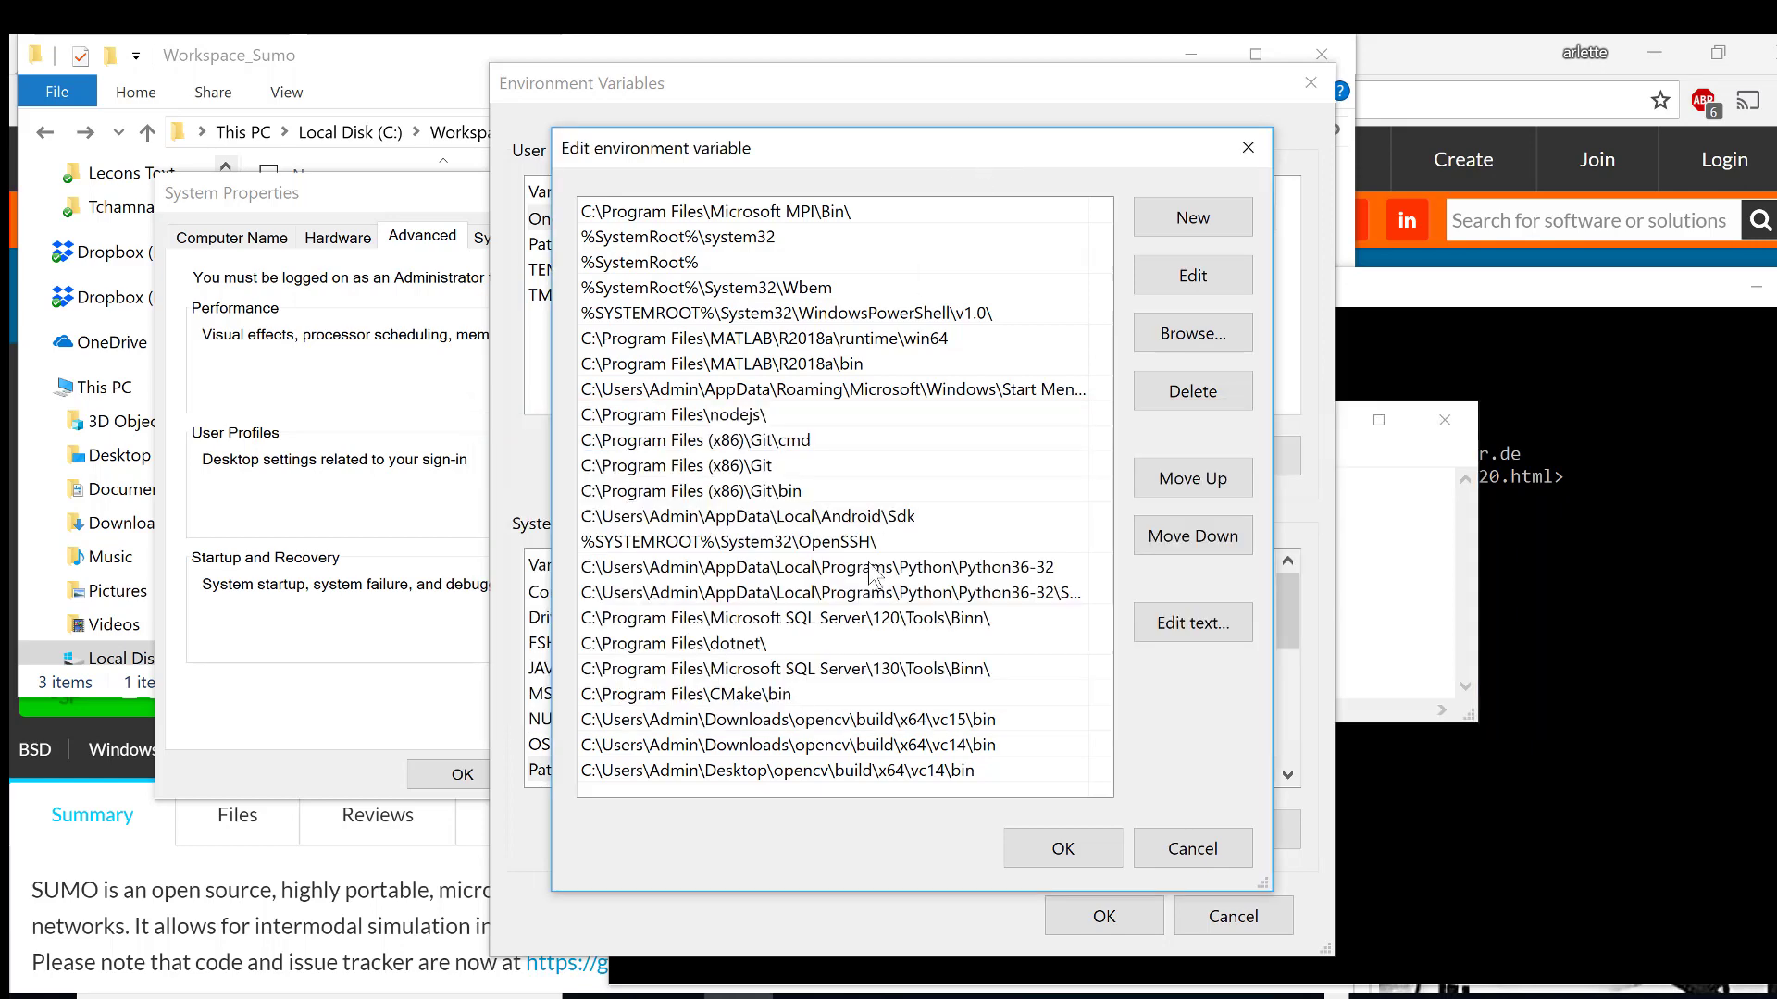
pyautogui.click(1073, 861)
pyautogui.click(1101, 916)
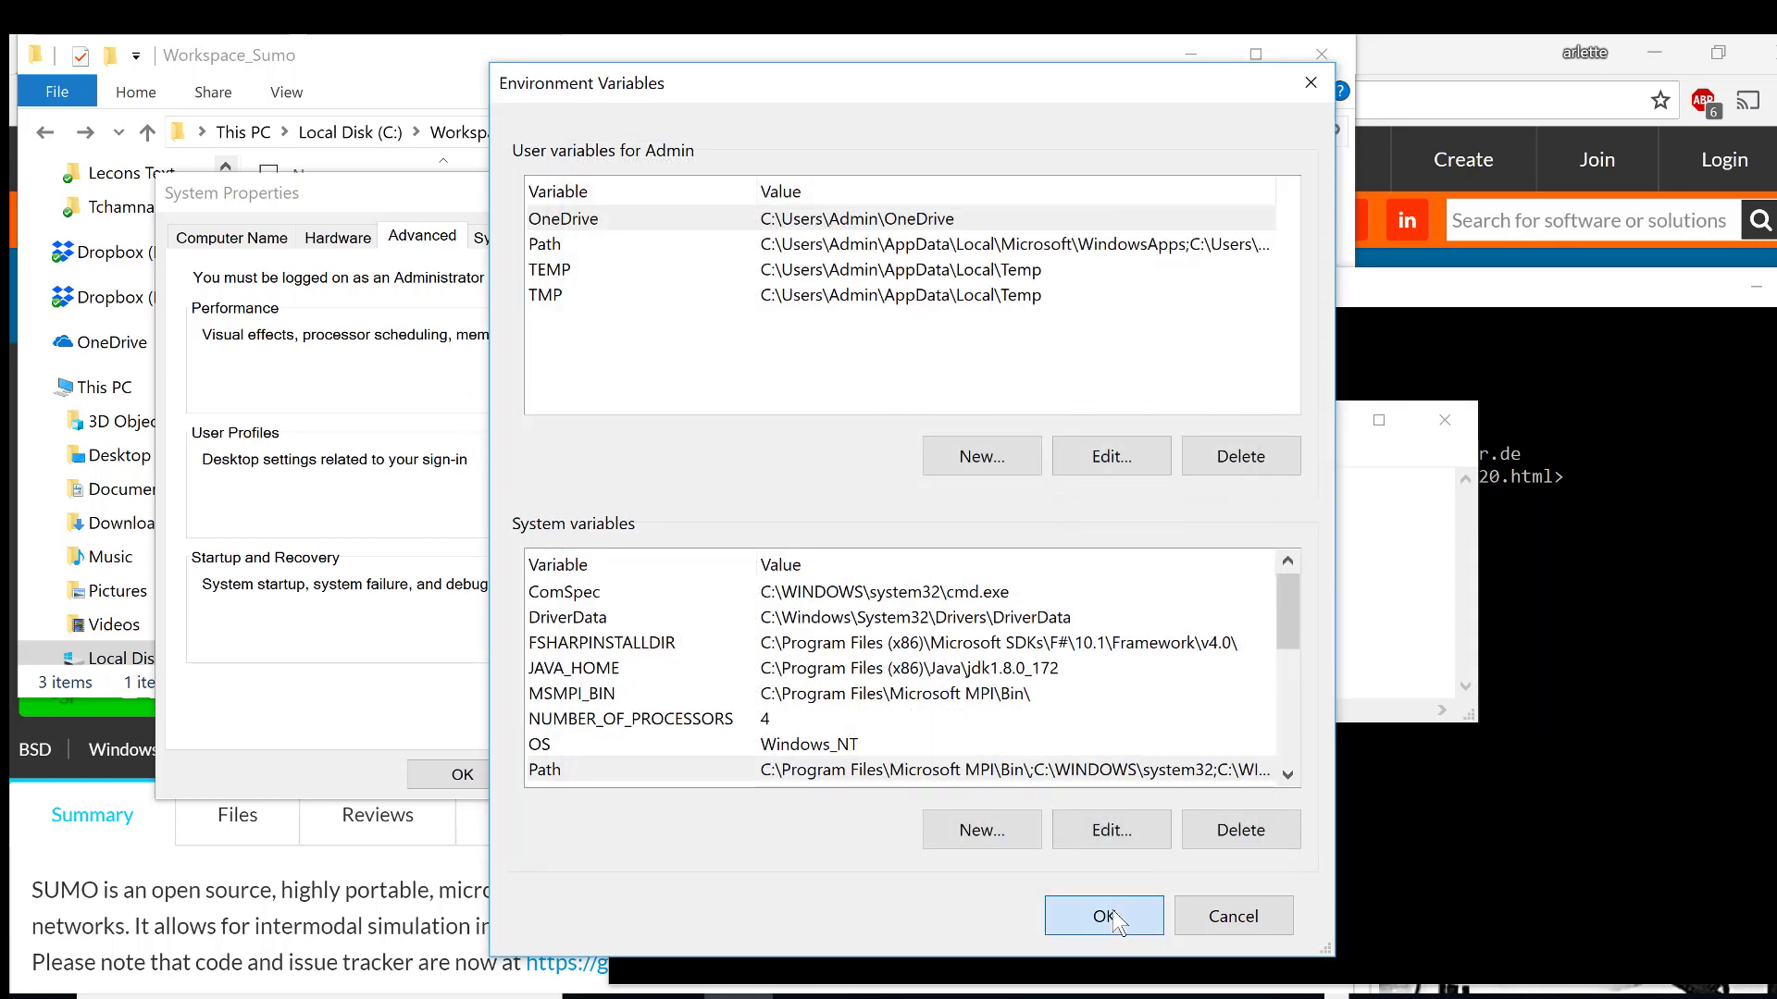
pyautogui.click(463, 775)
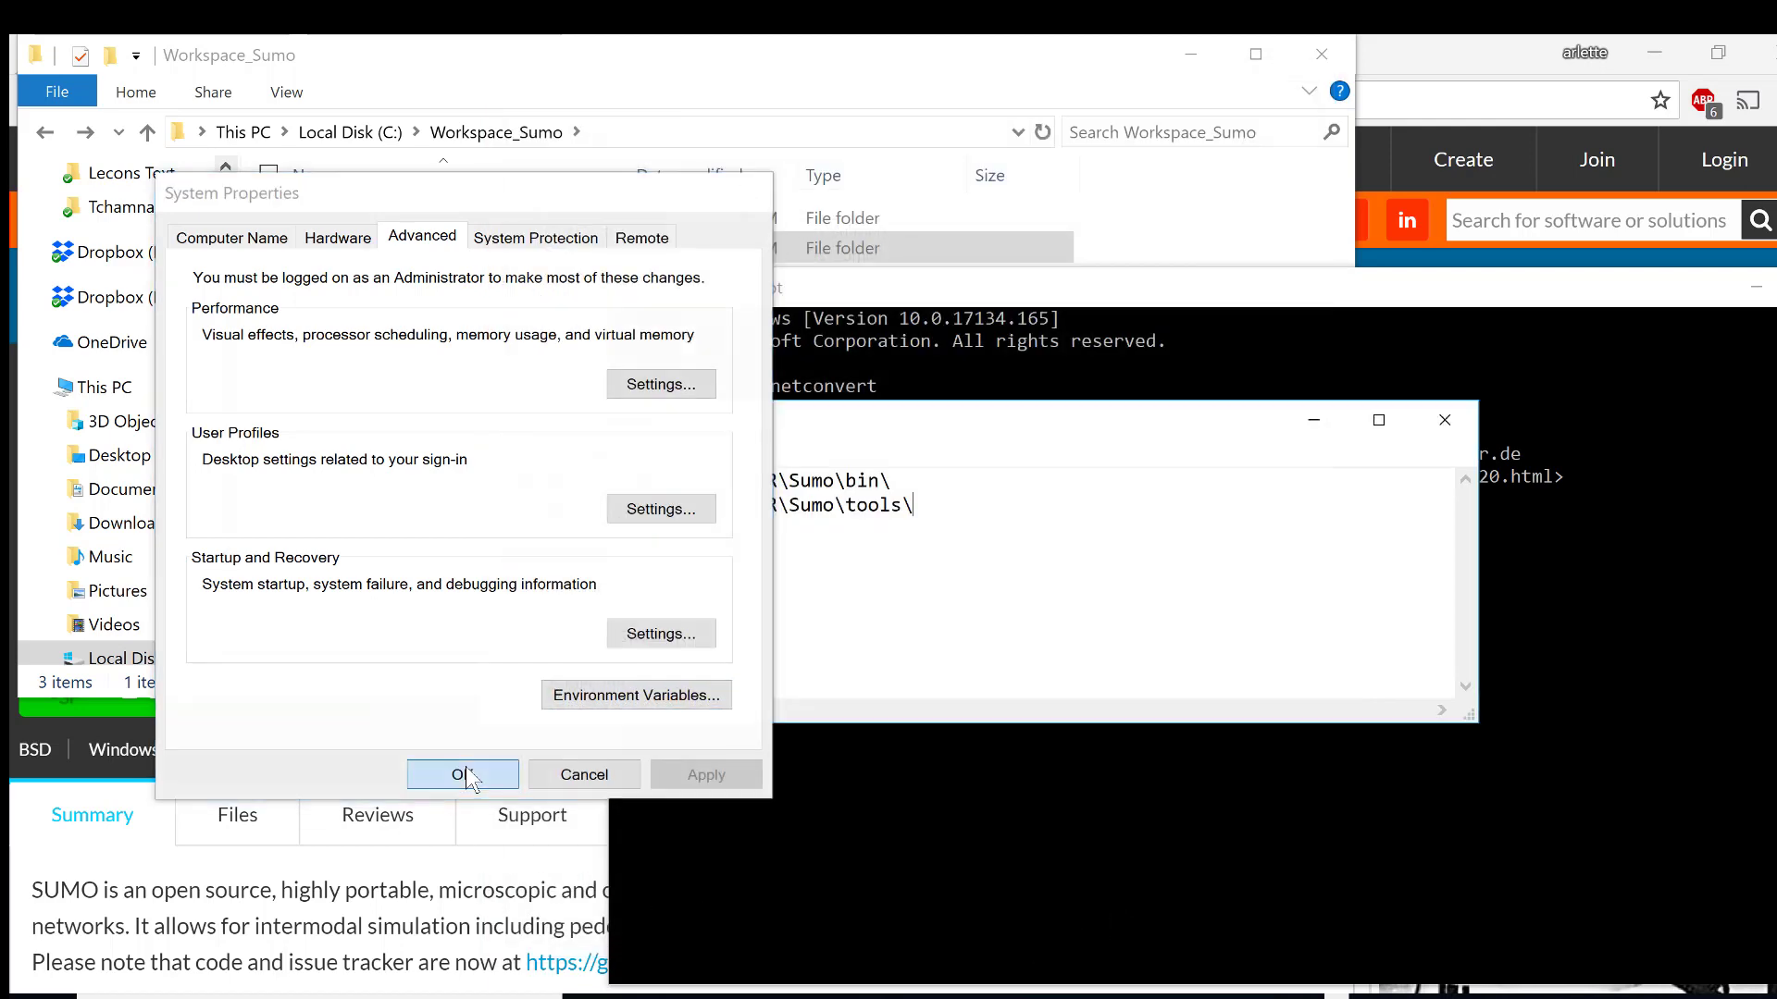
# Run netconvert again in the Command Prompt that is already open.
pyautogui.click(852, 764)
pyautogui.press('Return')
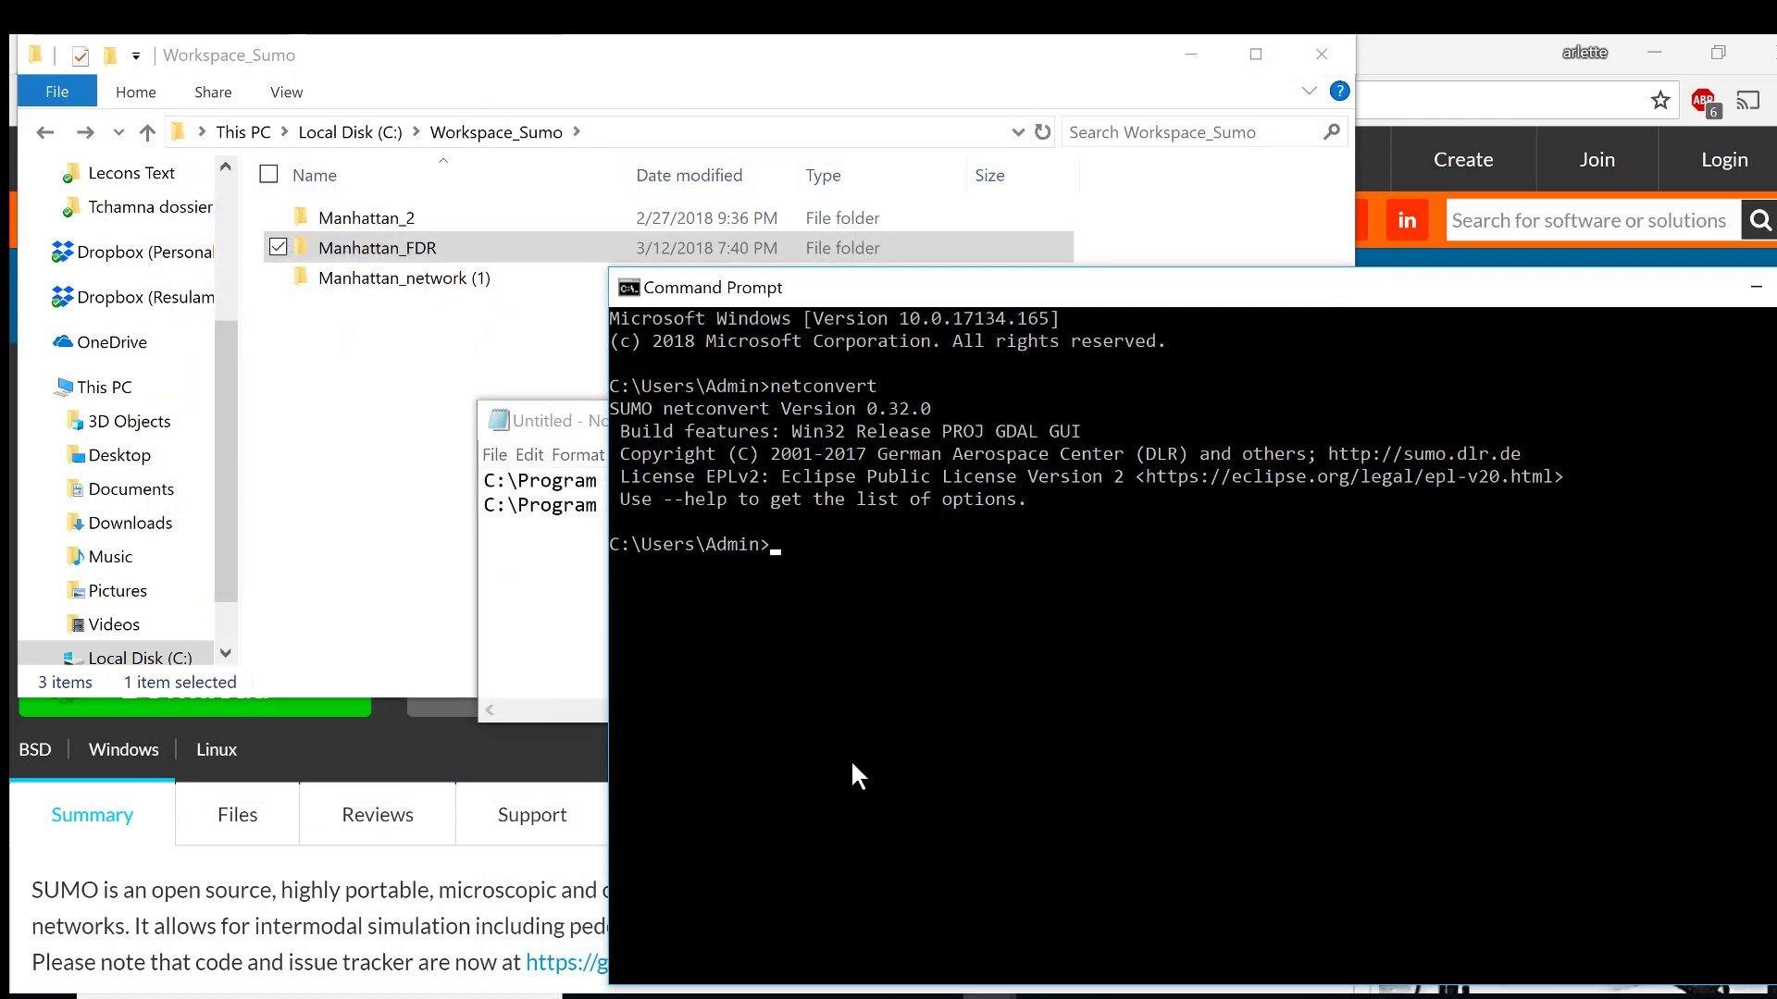
pyautogui.write('netconvert')
pyautogui.press('Return')
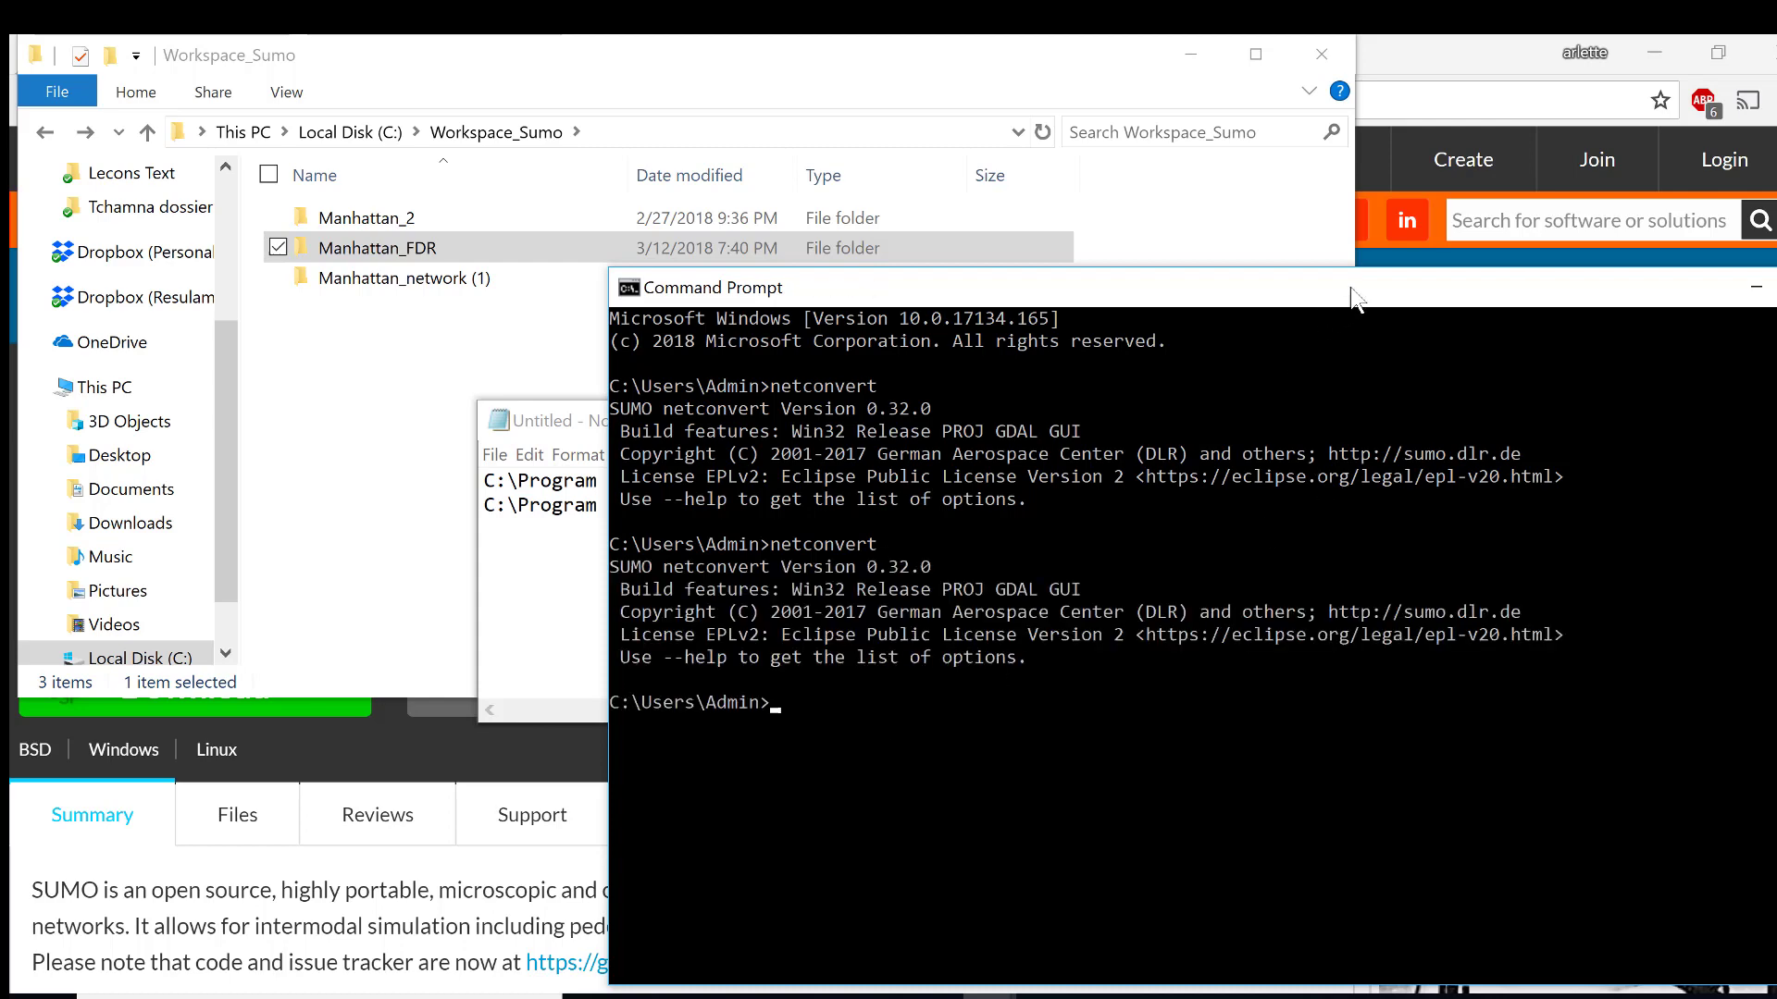
# Close the old Command Prompt, open a fresh one through a Windows search for "cmd", and run netconvert in it.
pyautogui.moveTo(1320, 311); pyautogui.dragTo(1078, 235)
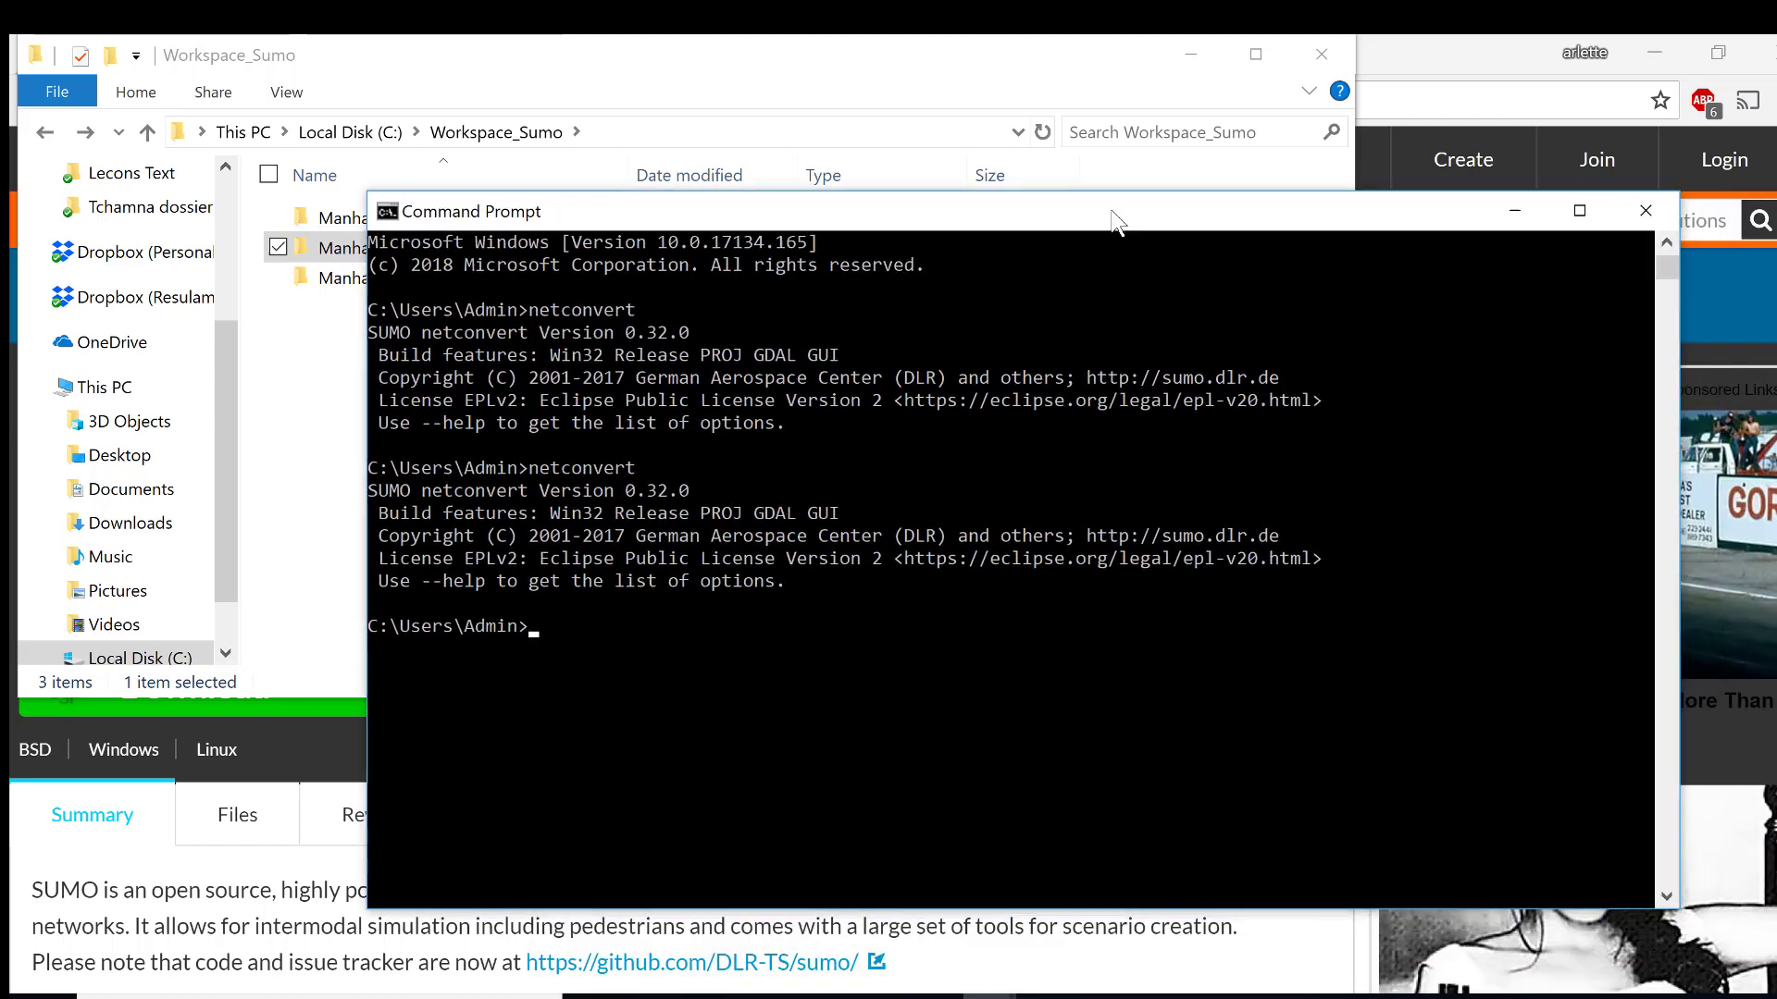
pyautogui.click(1646, 214)
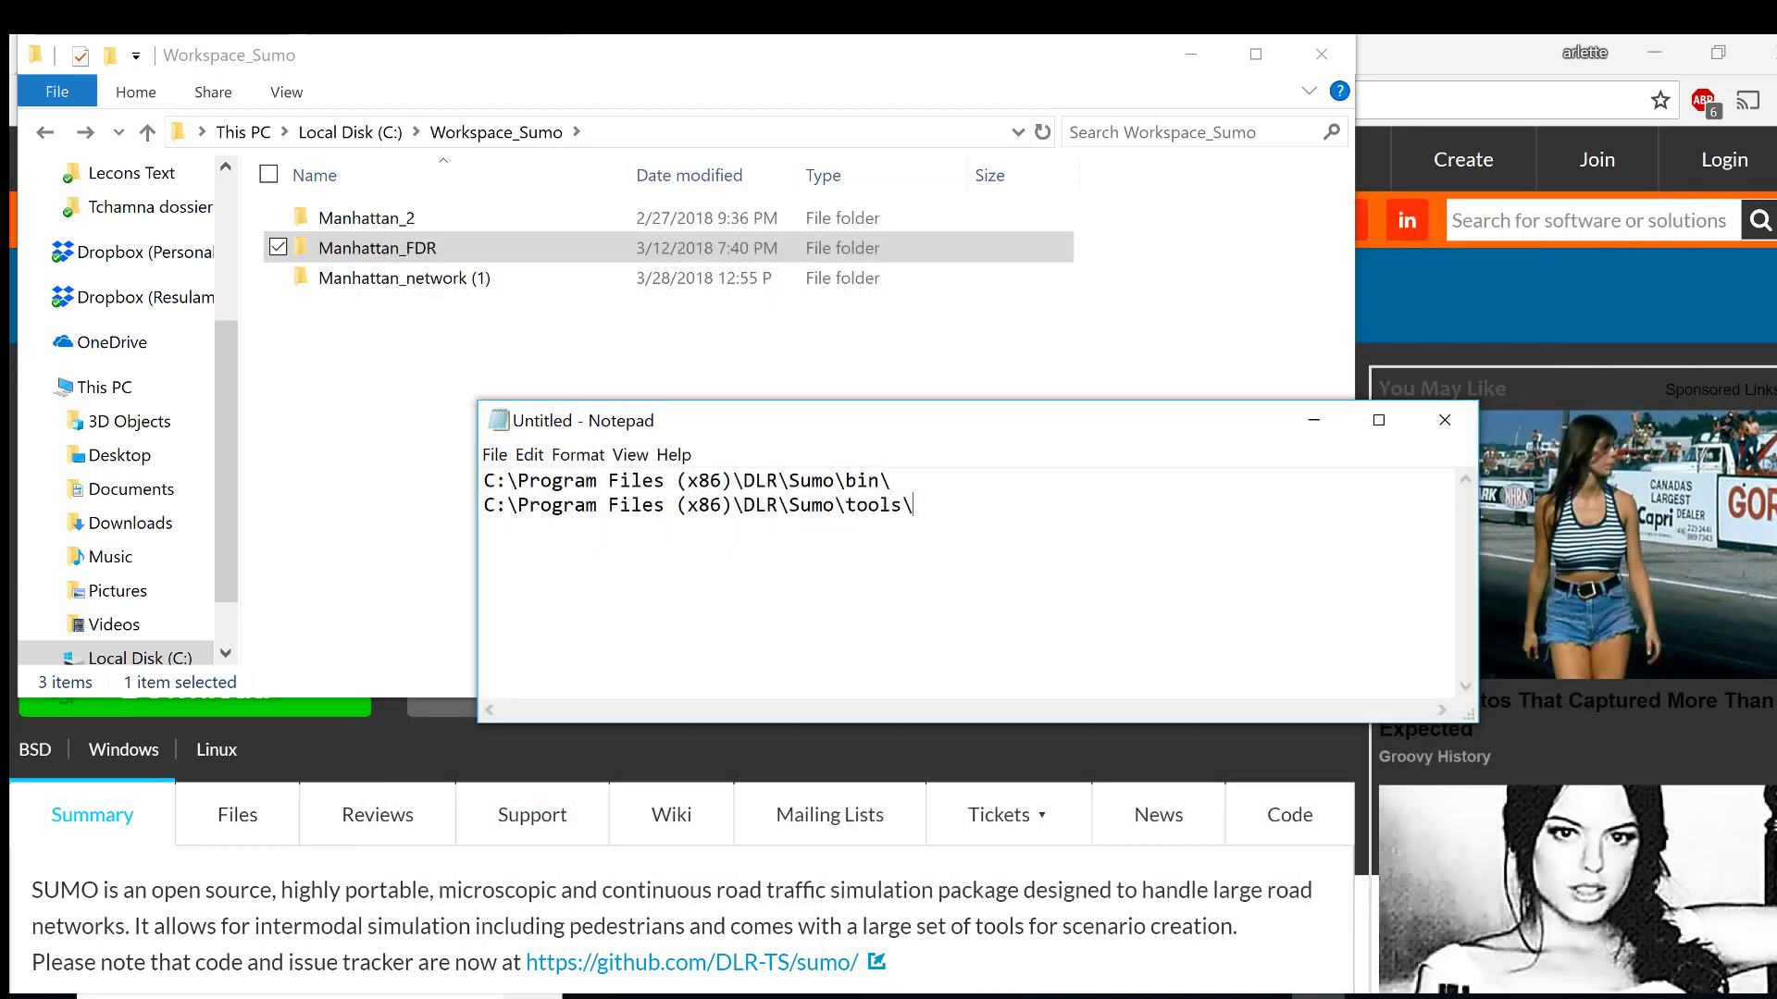
pyautogui.press('super+s')
pyautogui.write('cmd')
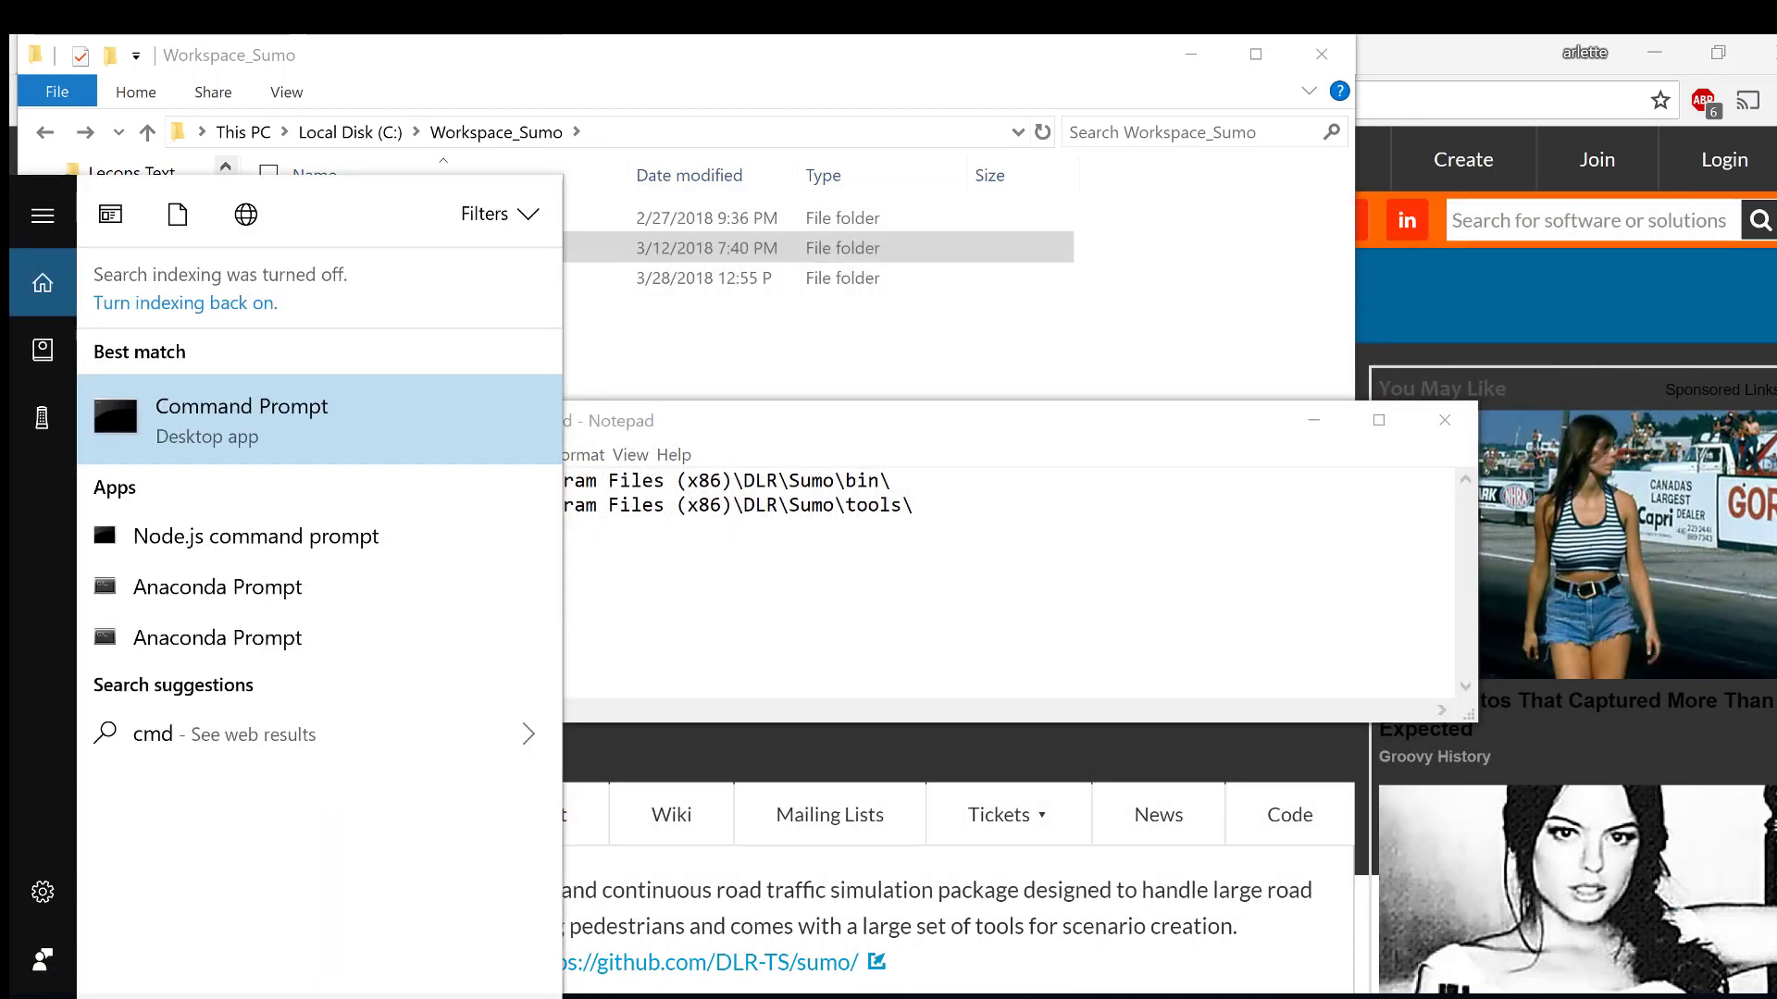
pyautogui.press('Return')
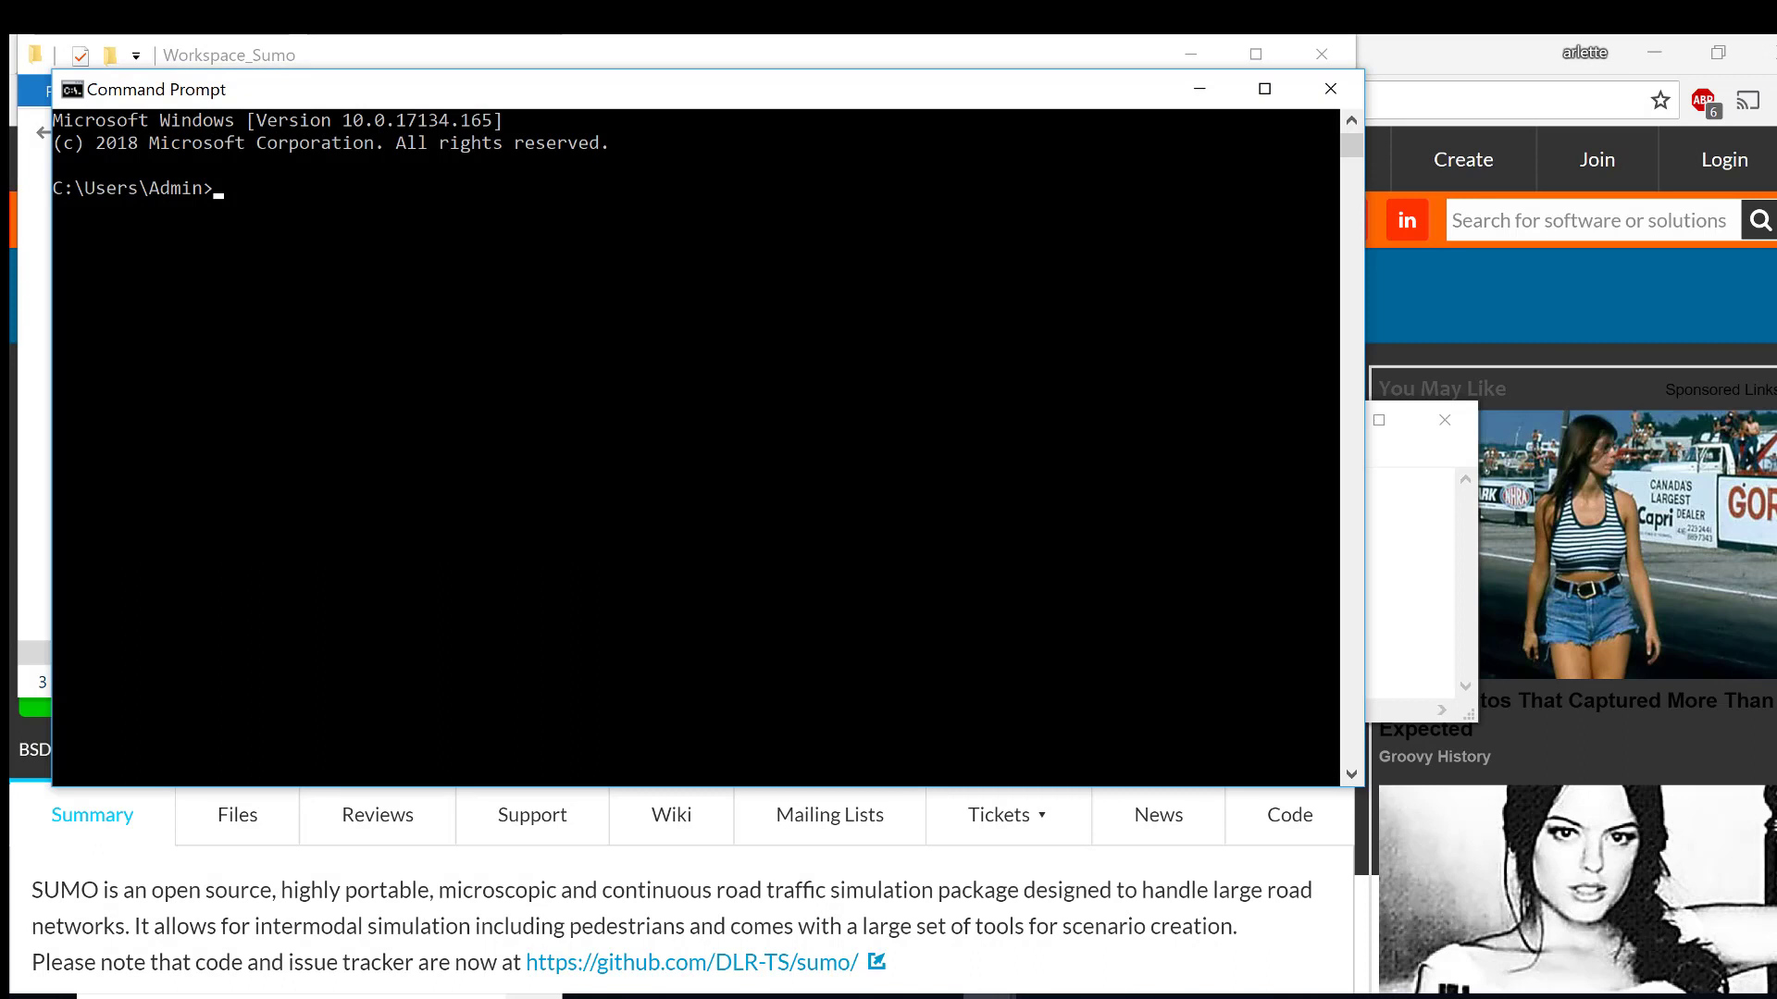
pyautogui.write('netconvert')
pyautogui.press('Return')
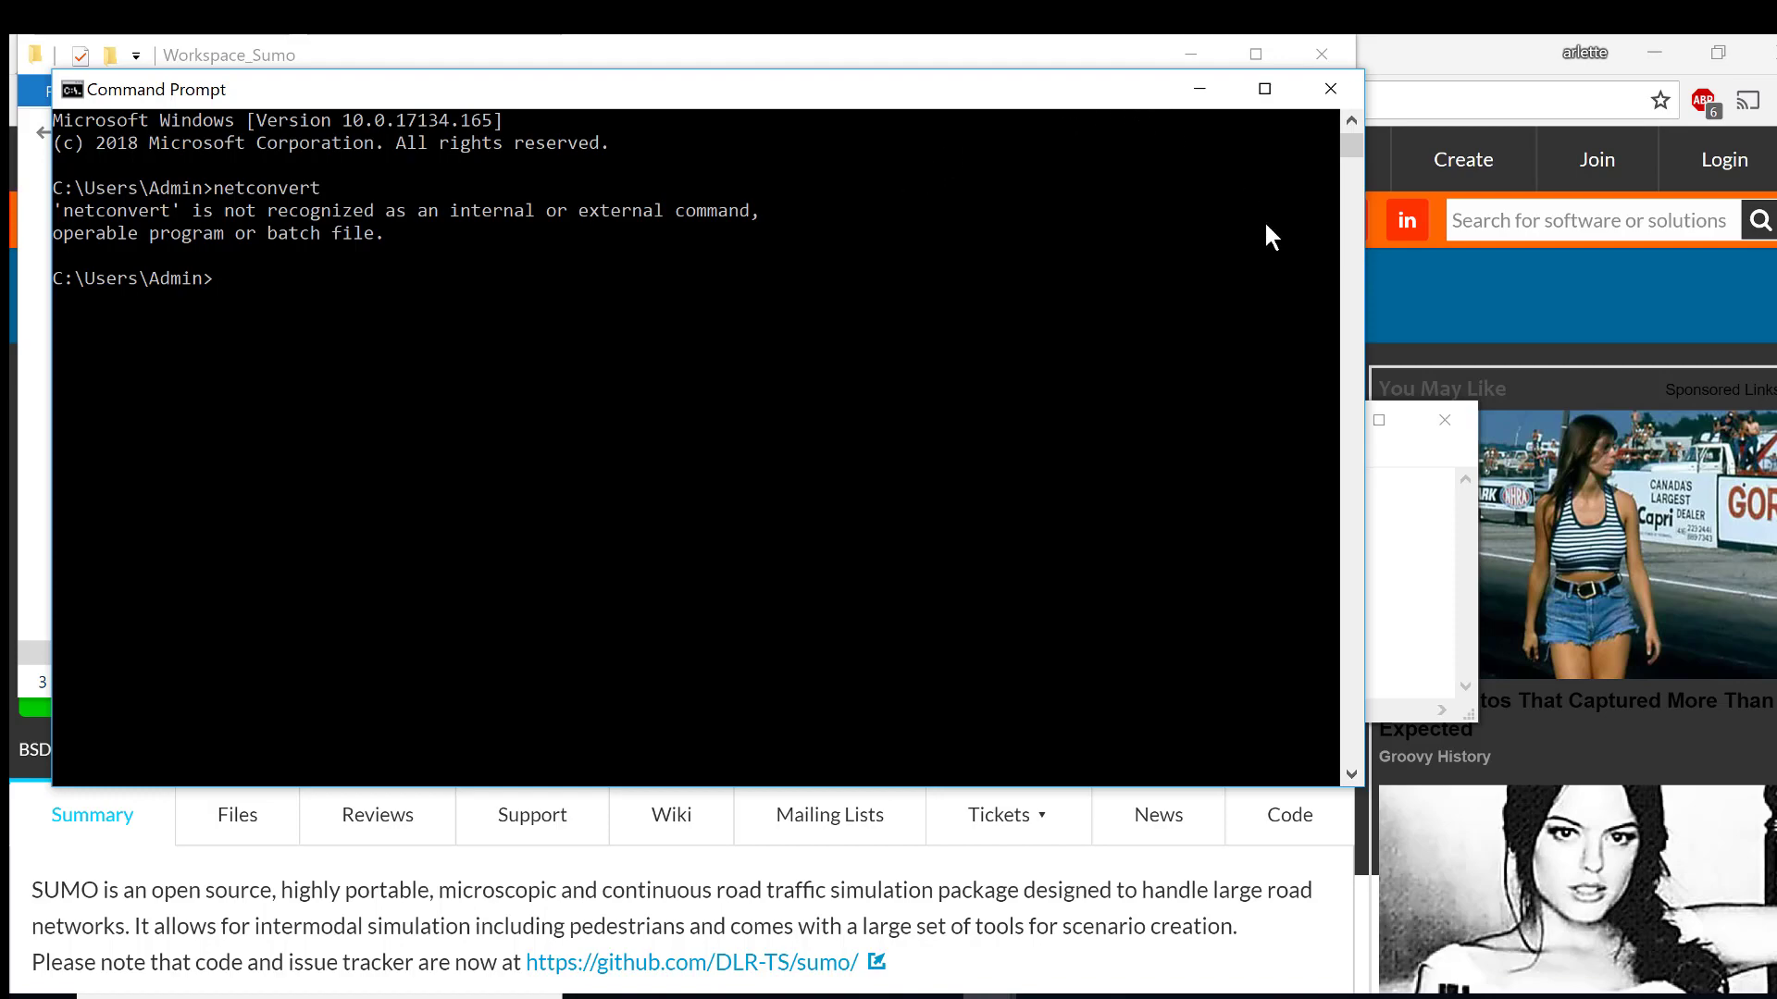
# Minimize the Command Prompt, search Windows for "environ", and open the system Path variable for editing from the Environment Variables dialog.
pyautogui.click(1194, 89)
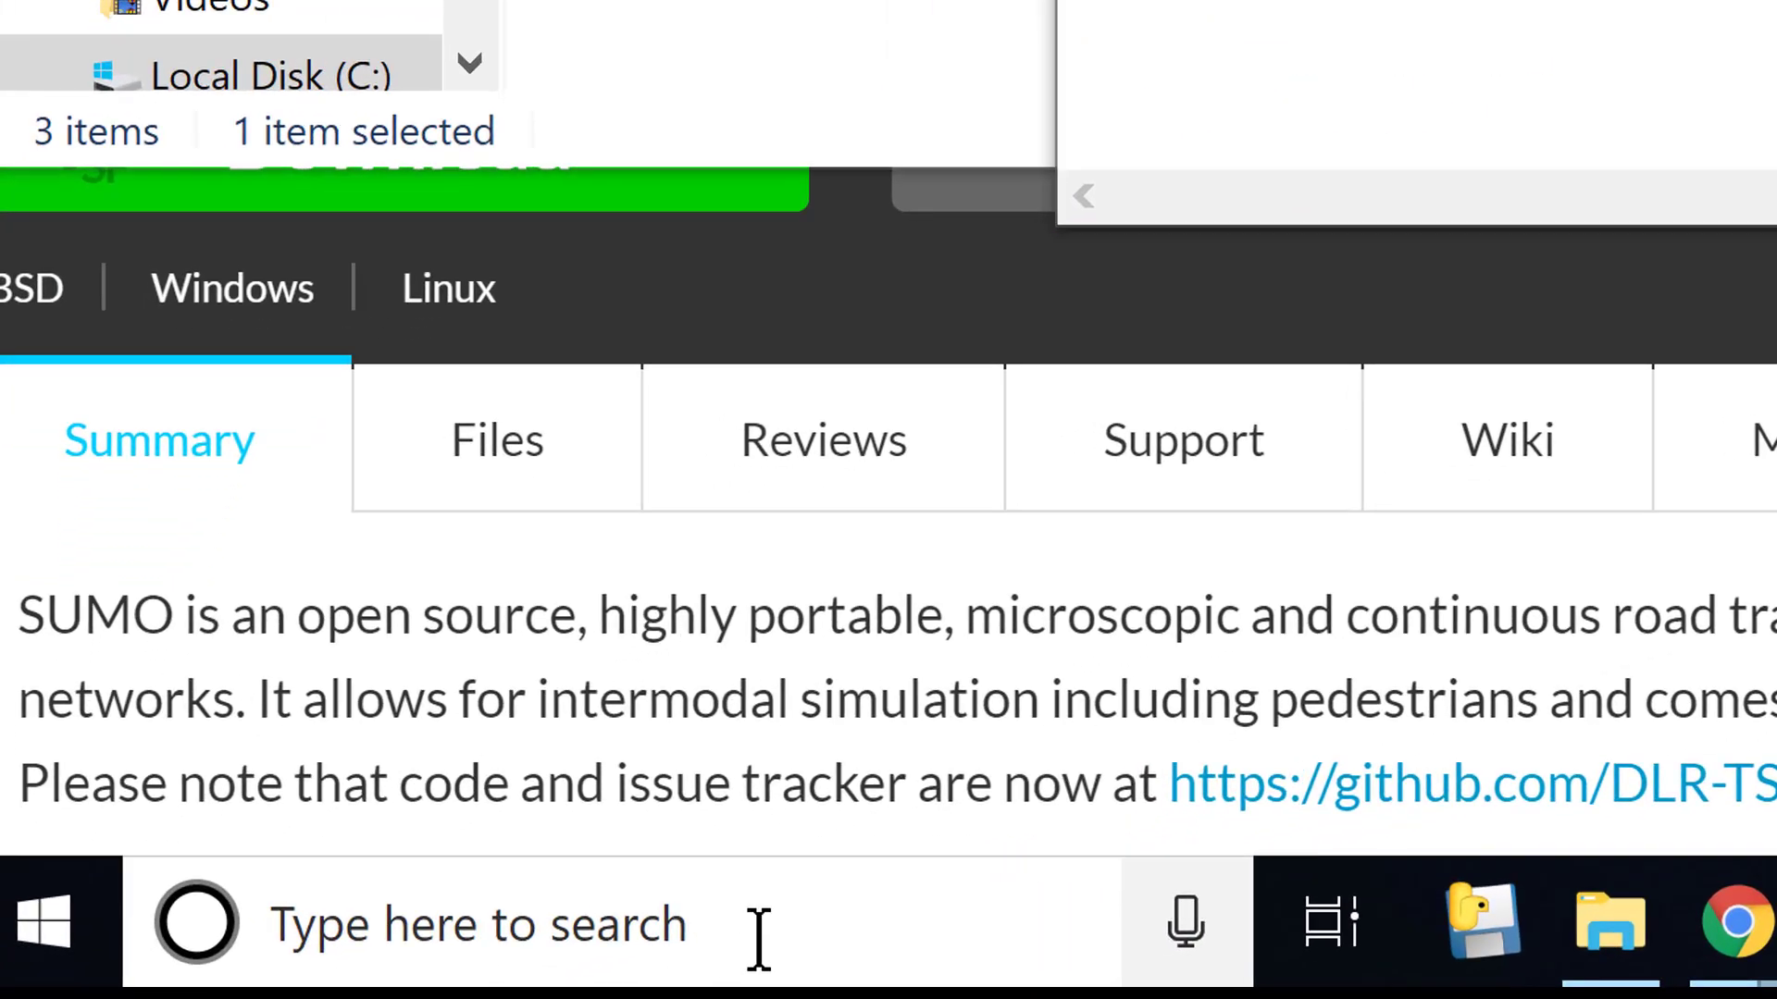
pyautogui.click(753, 944)
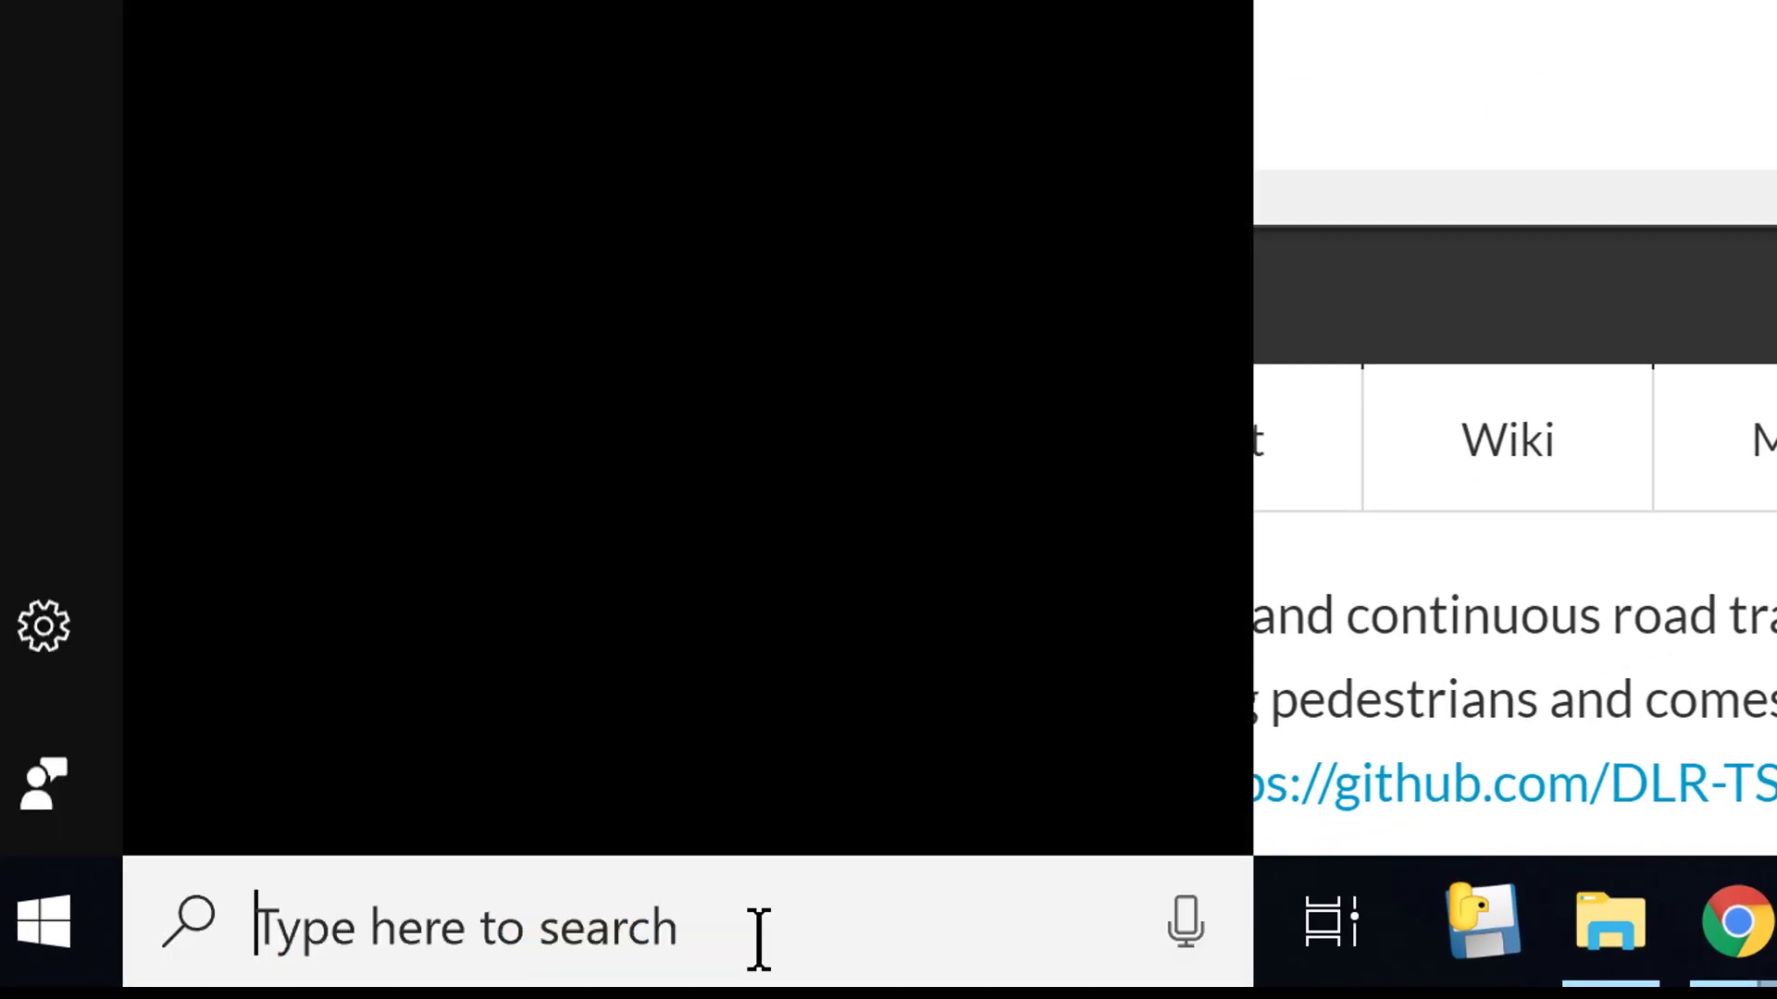
pyautogui.write('envi')
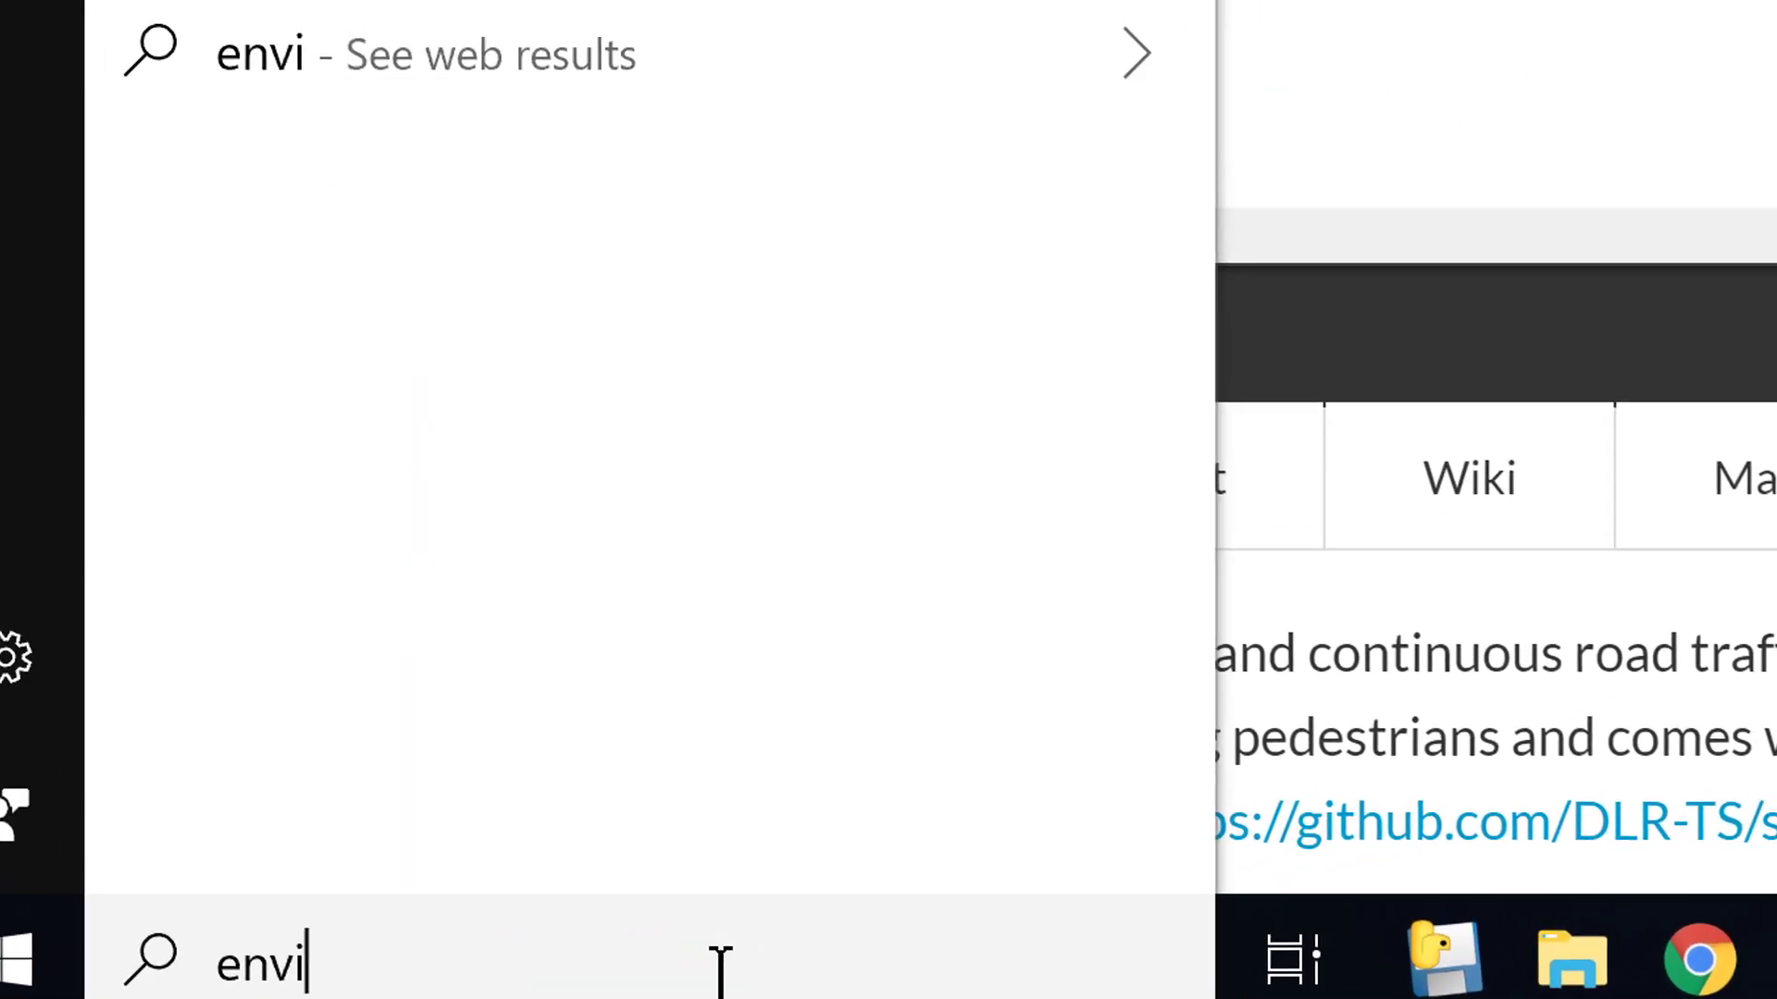
pyautogui.write('ron')
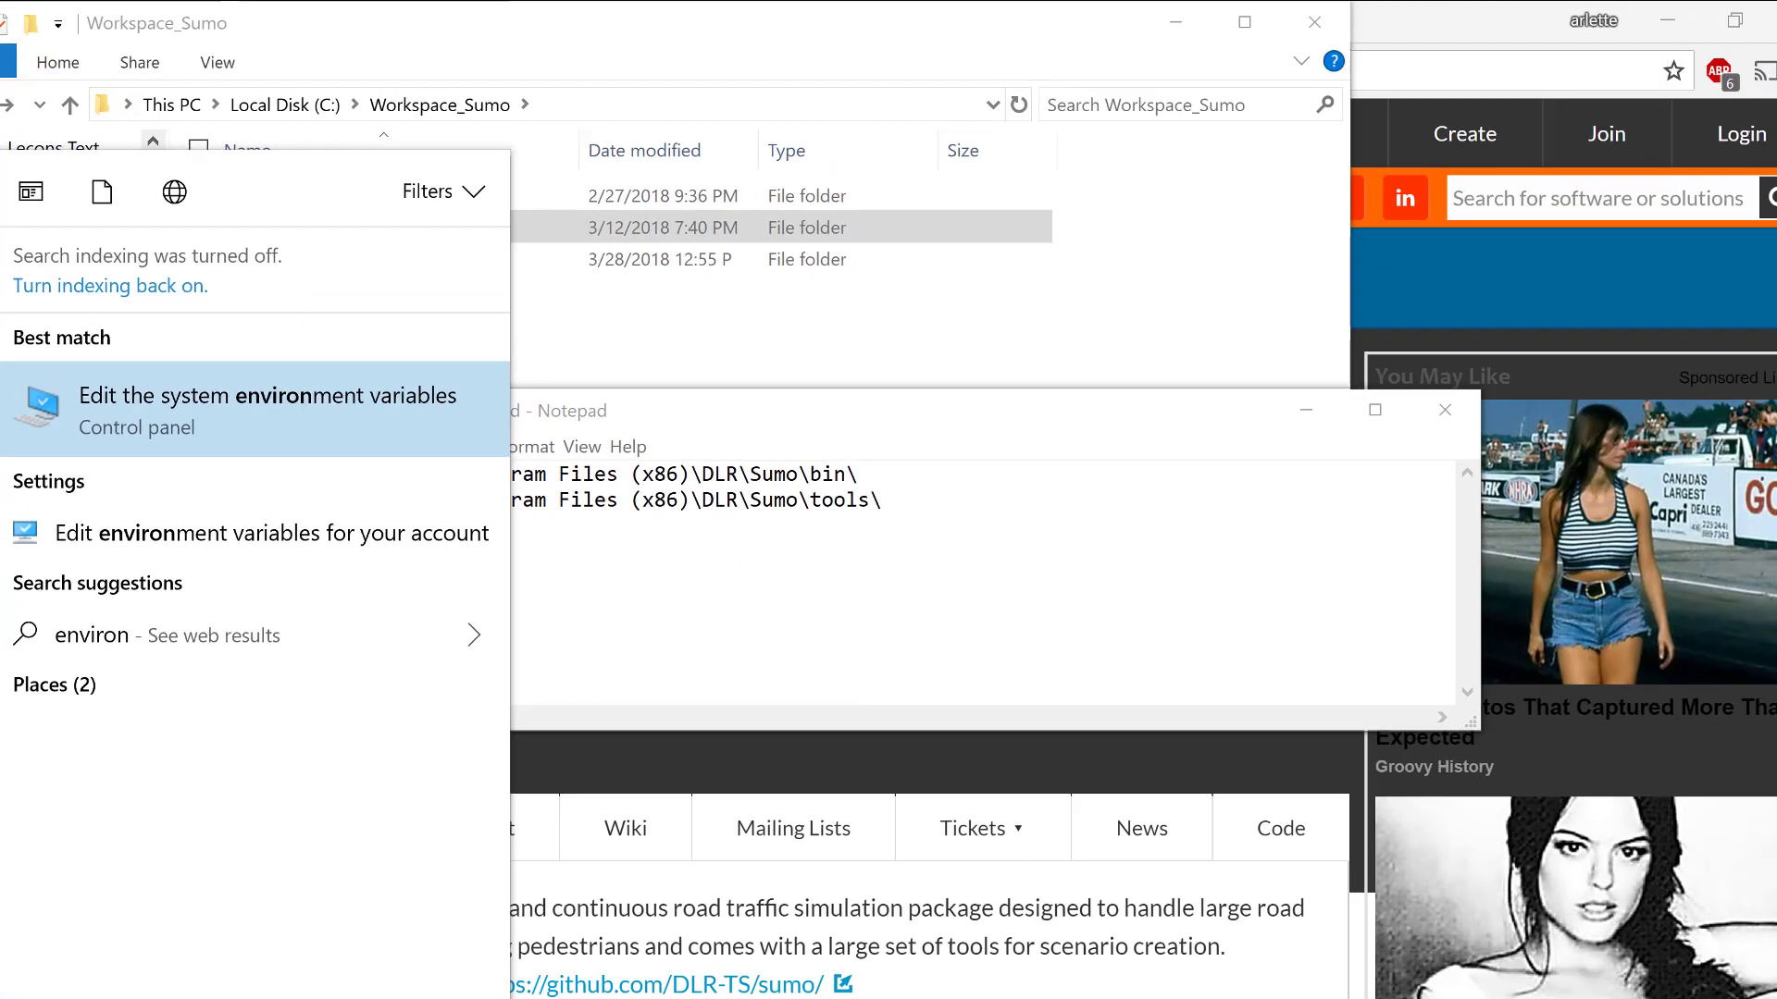
pyautogui.click(192, 411)
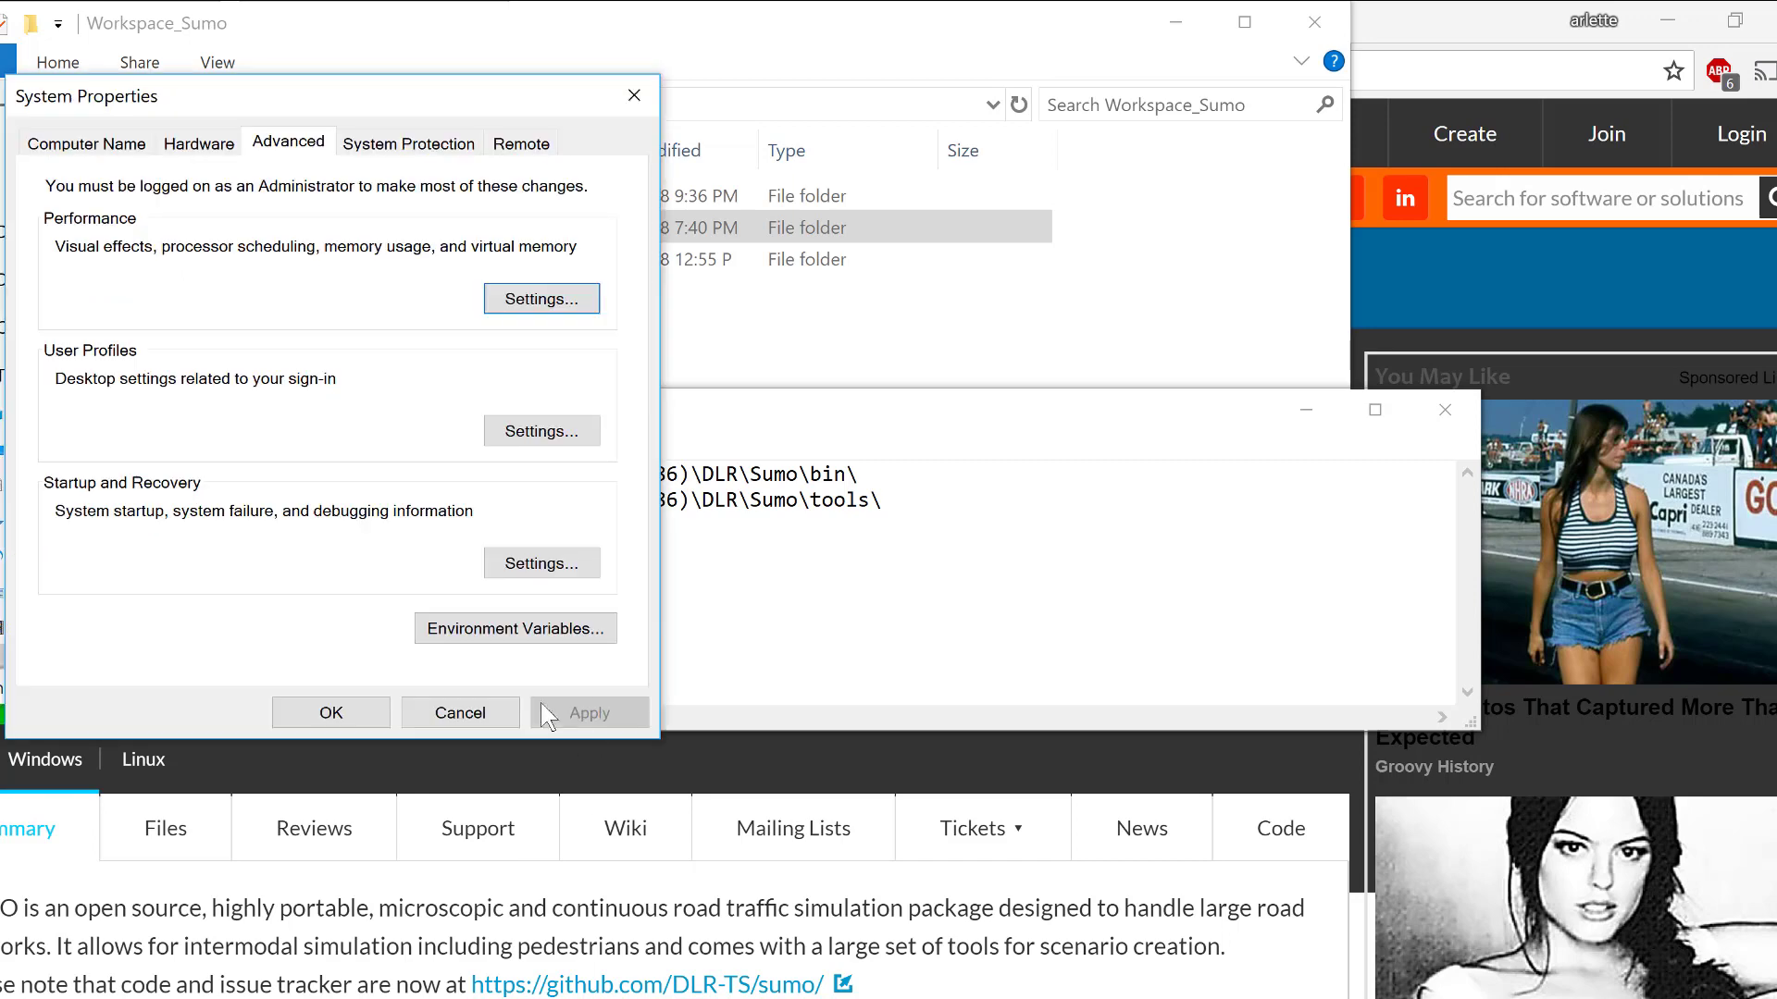
pyautogui.click(546, 632)
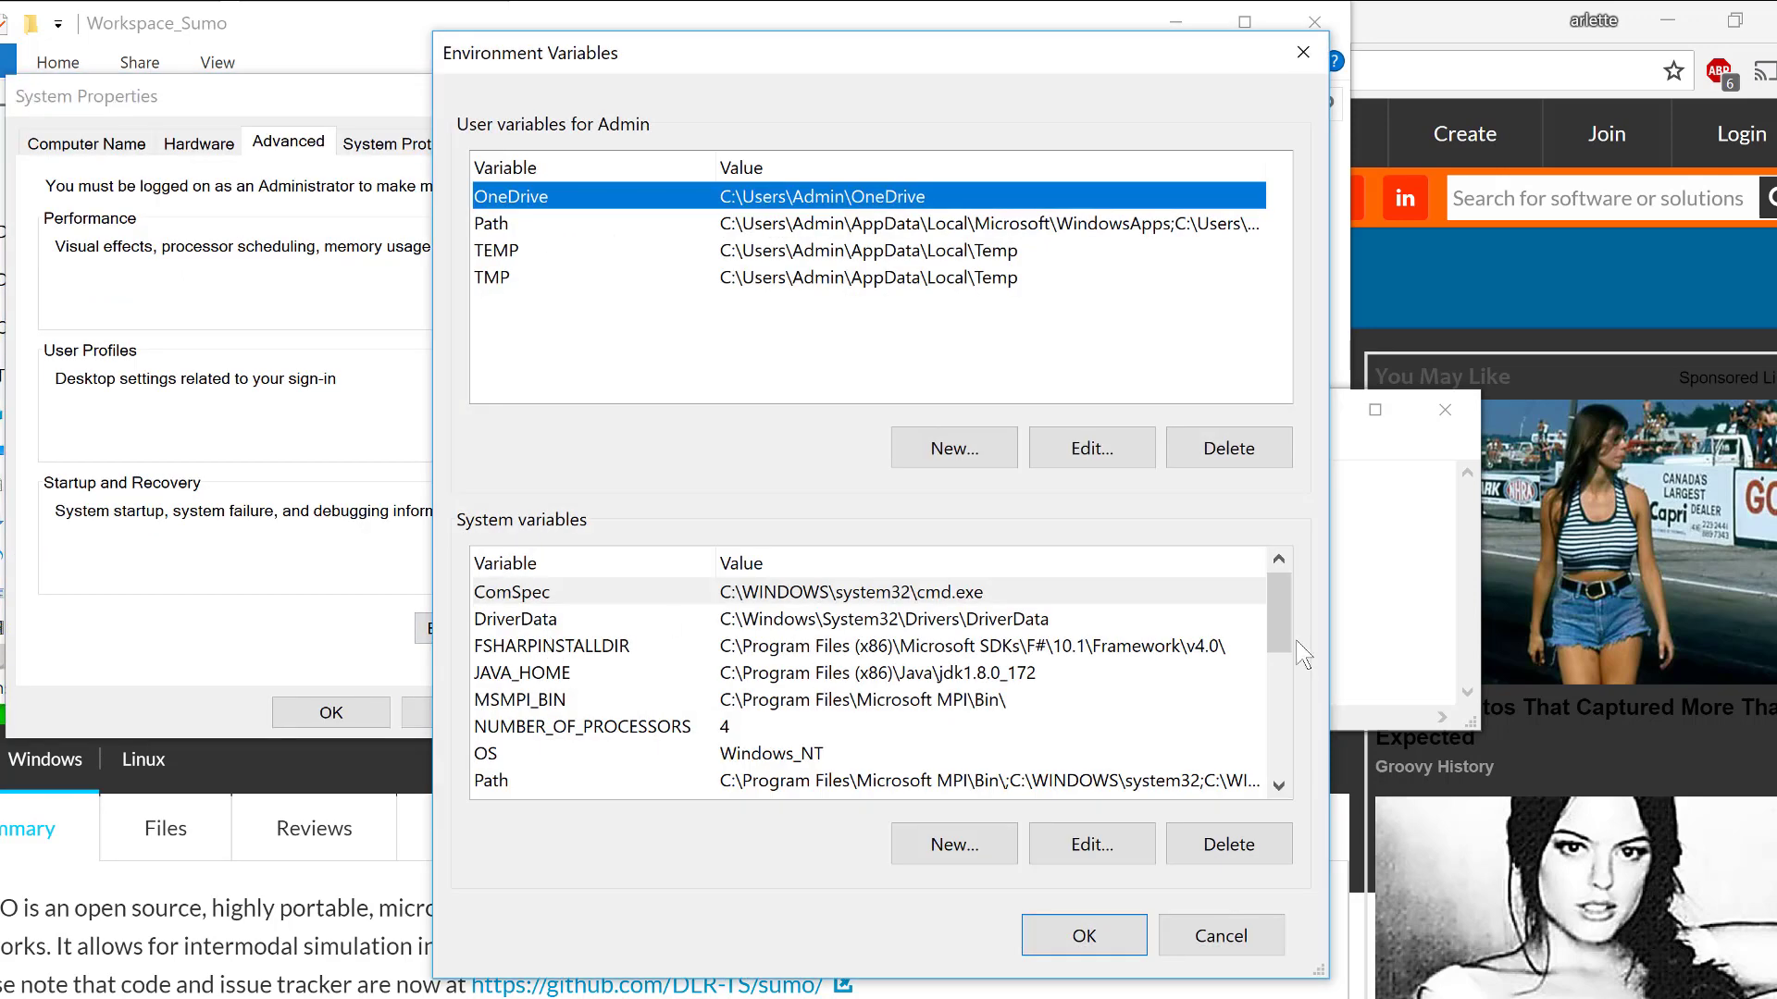
pyautogui.click(1284, 767)
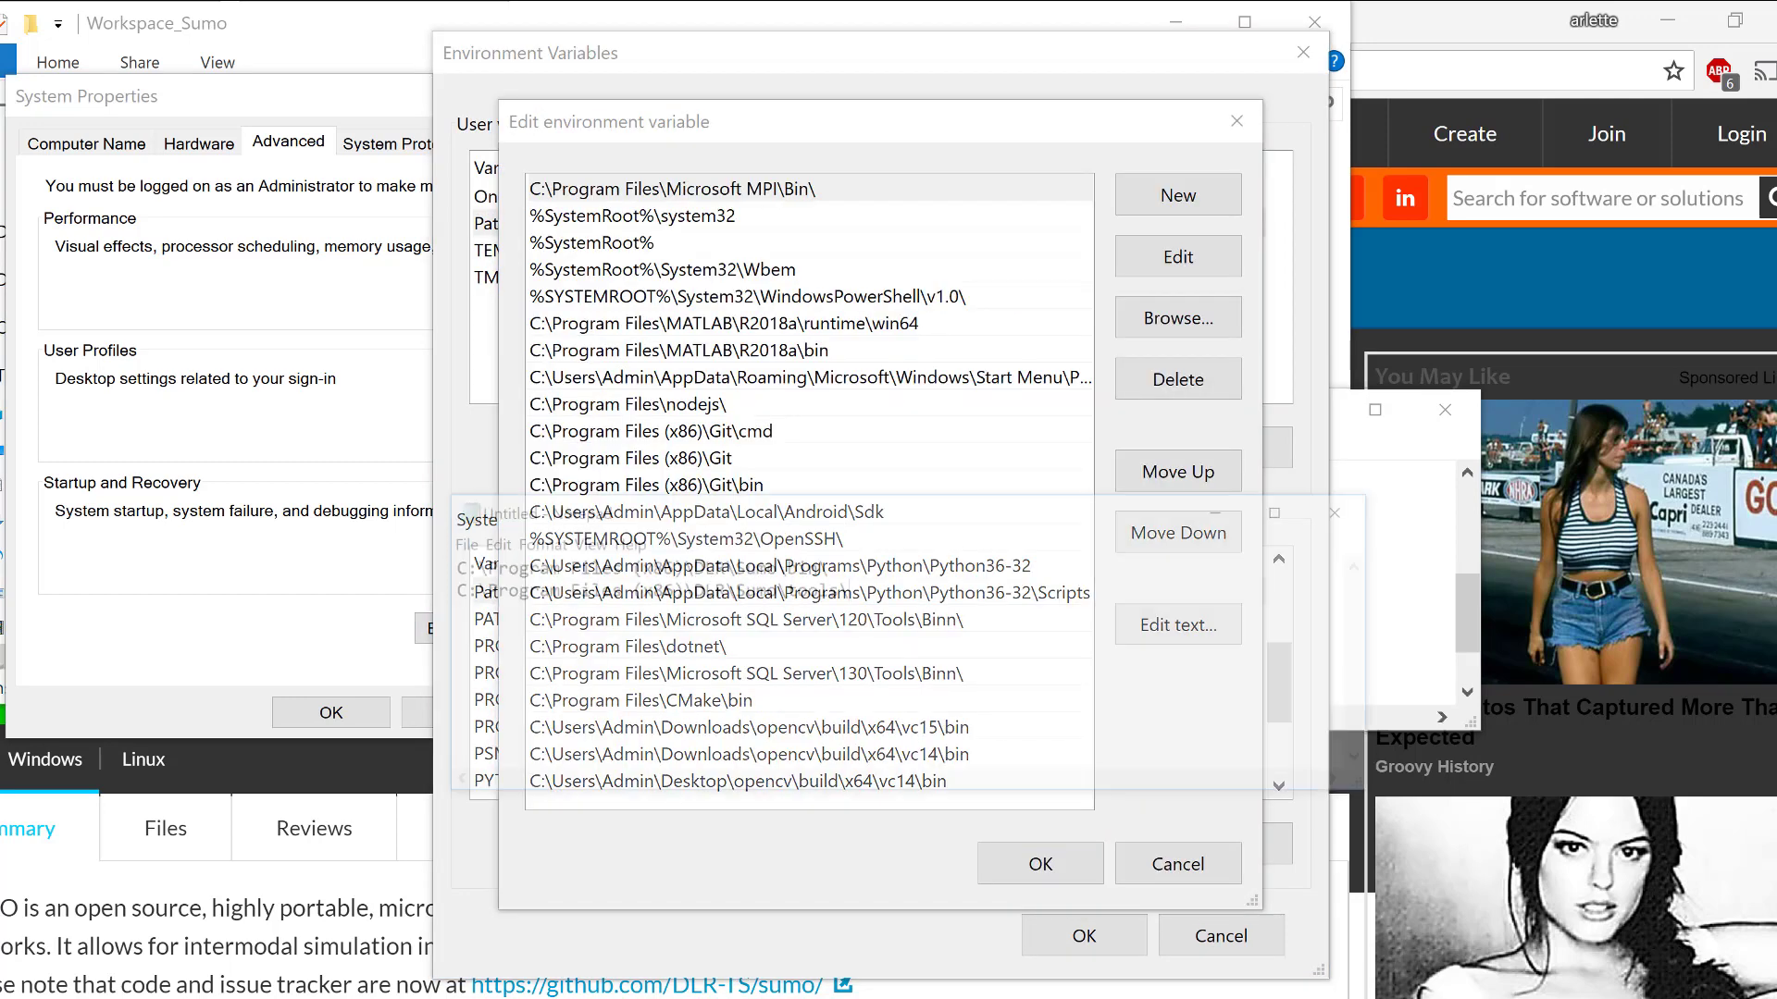
# Cut C:\Program Files (x86)\DLR\Sumo\bin\ from Notepad and add it as a new entry in the Path list.
pyautogui.hotkey('alt', 'Tab')
pyautogui.moveTo(593, 481); pyautogui.dragTo(876, 455)
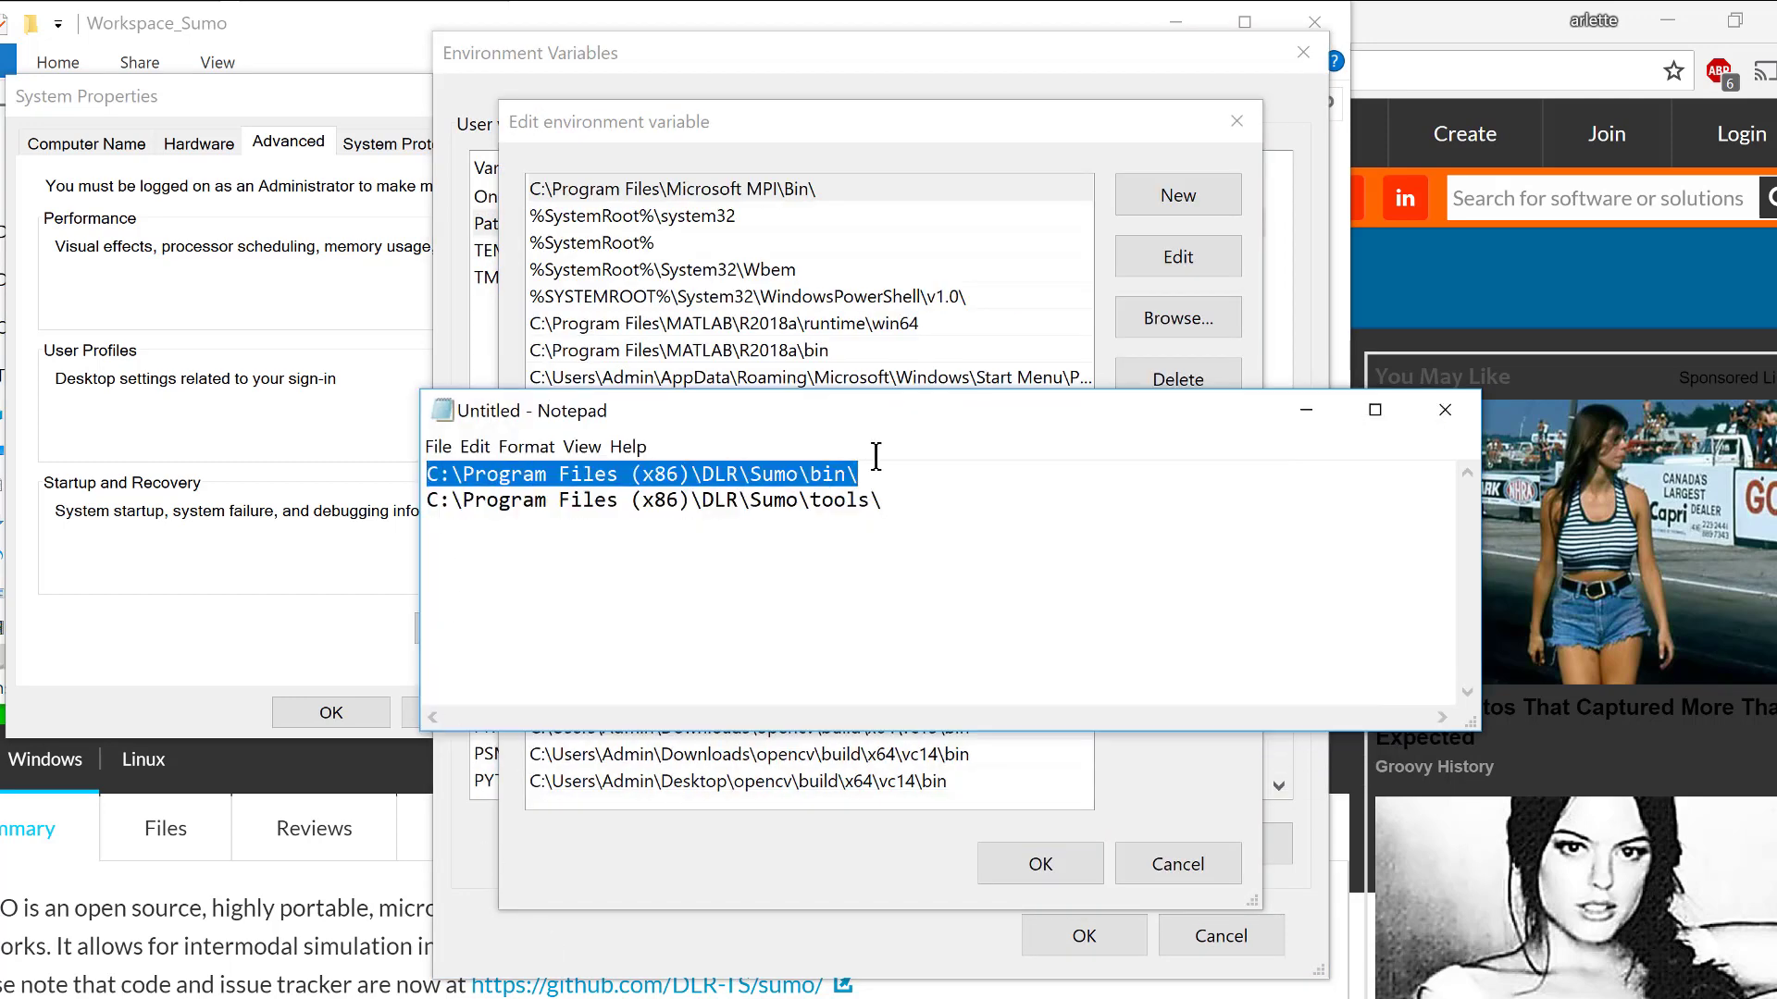
pyautogui.hotkey('ctrl', 'x')
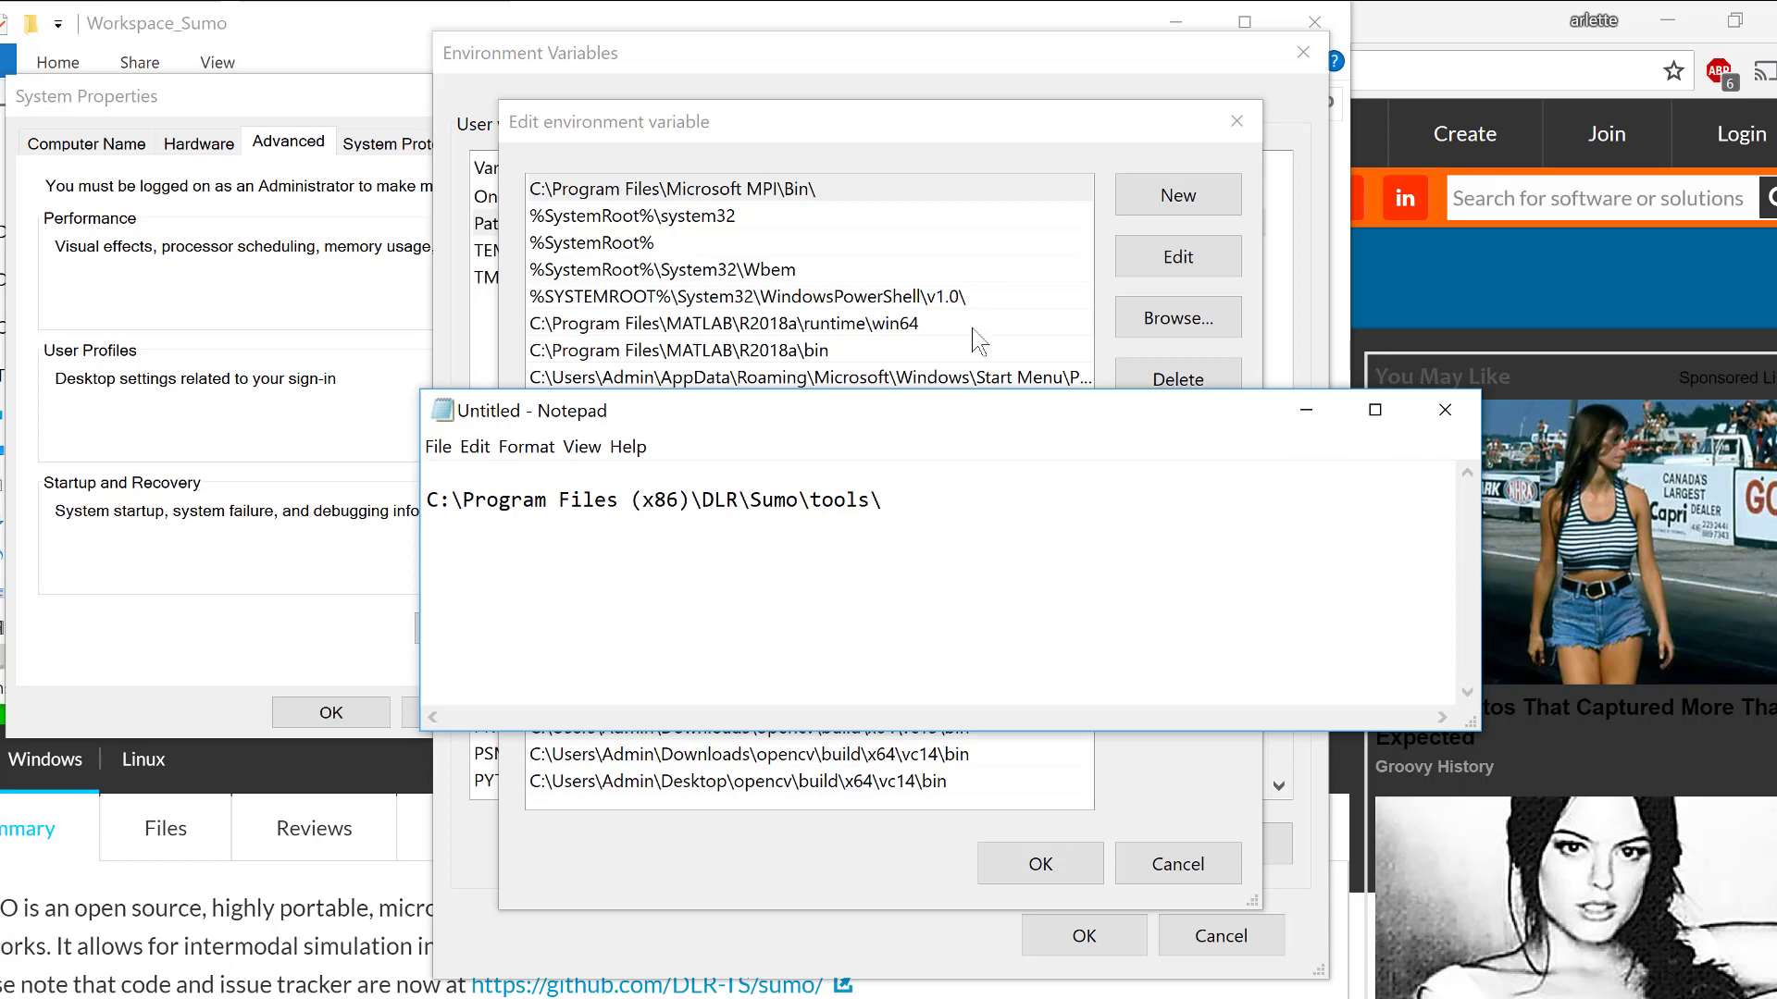
pyautogui.click(1172, 201)
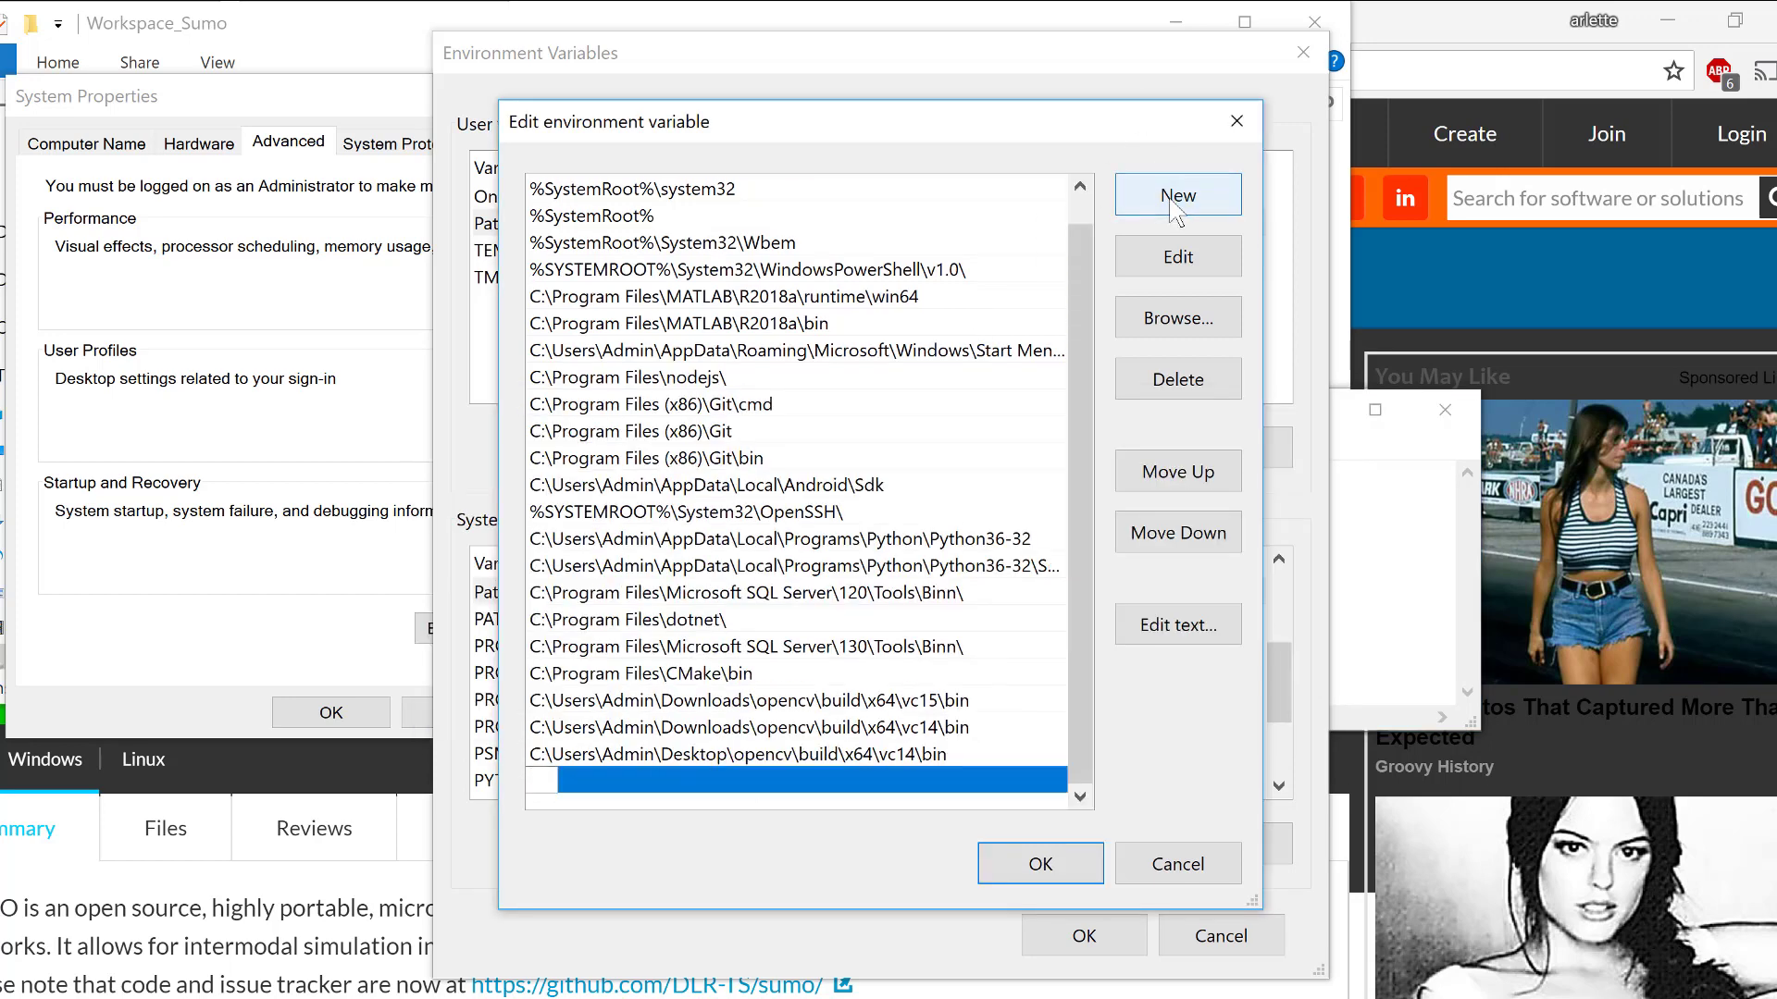
pyautogui.hotkey('ctrl', 'v')
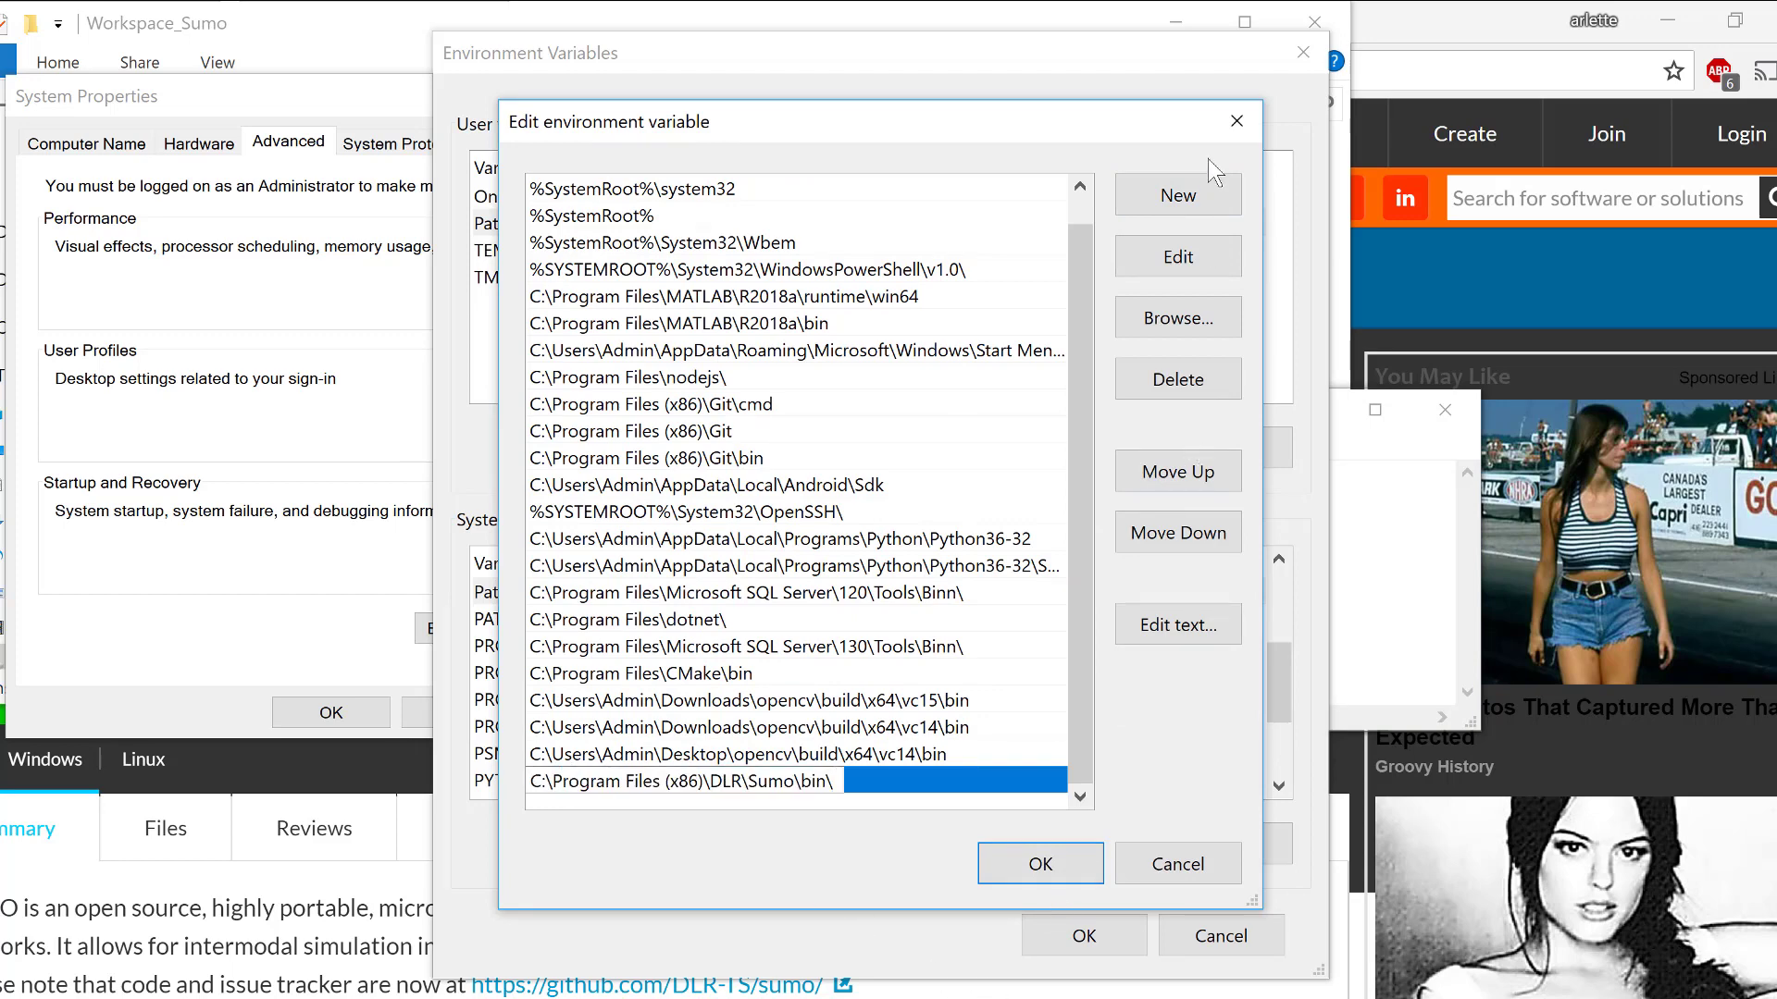
# Cut C:\Program Files (x86)\DLR\Sumo\tools\ from Notepad and add it as a new entry below the Sumo bin path.
pyautogui.hotkey('alt', 'Tab')
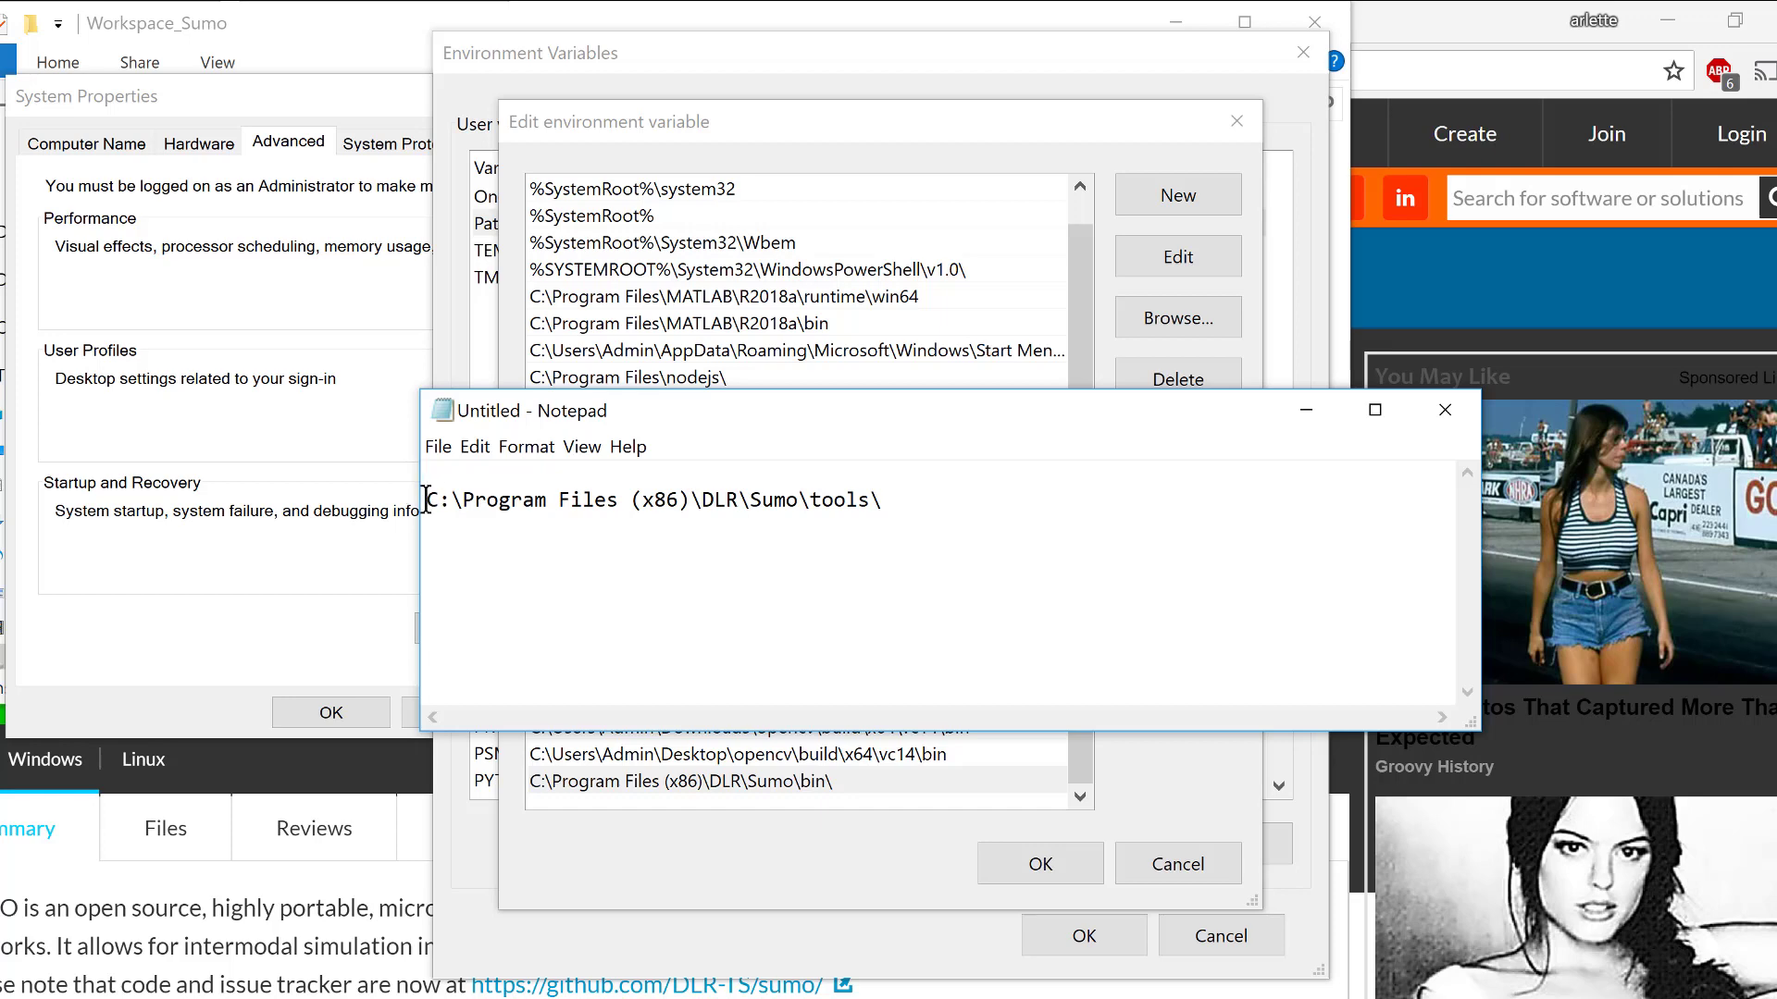
pyautogui.moveTo(425, 500); pyautogui.dragTo(882, 501)
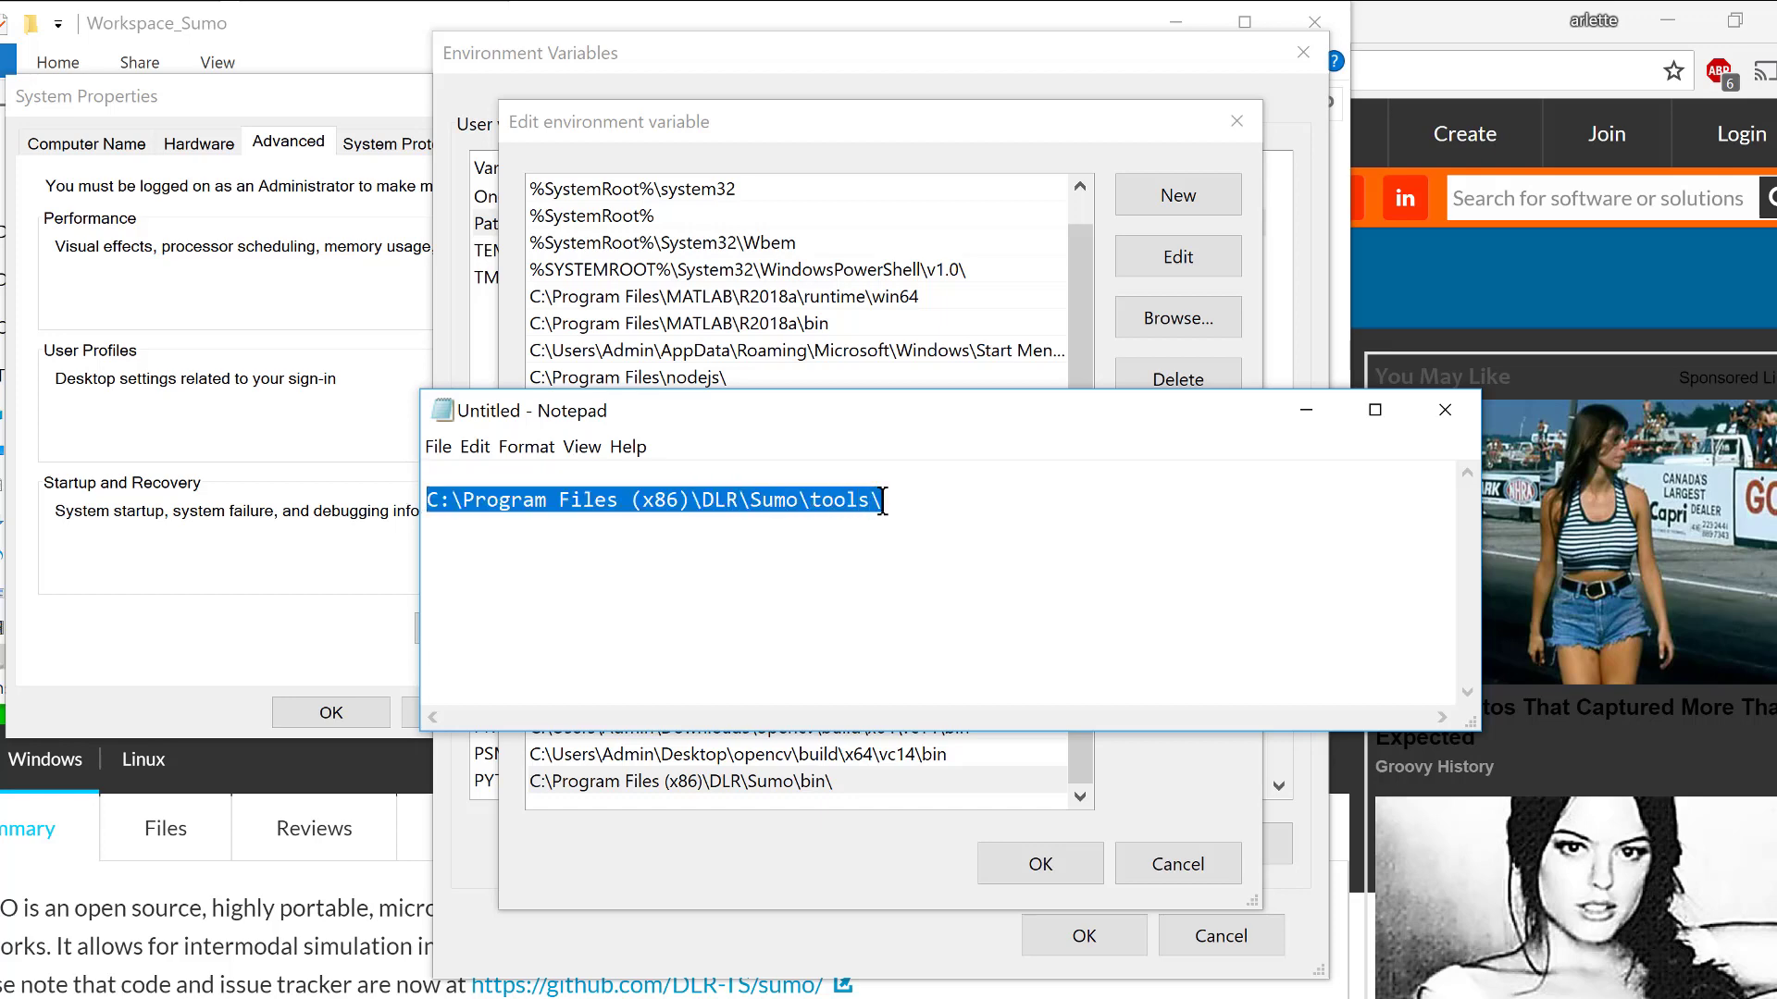
pyautogui.hotkey('ctrl', 'x')
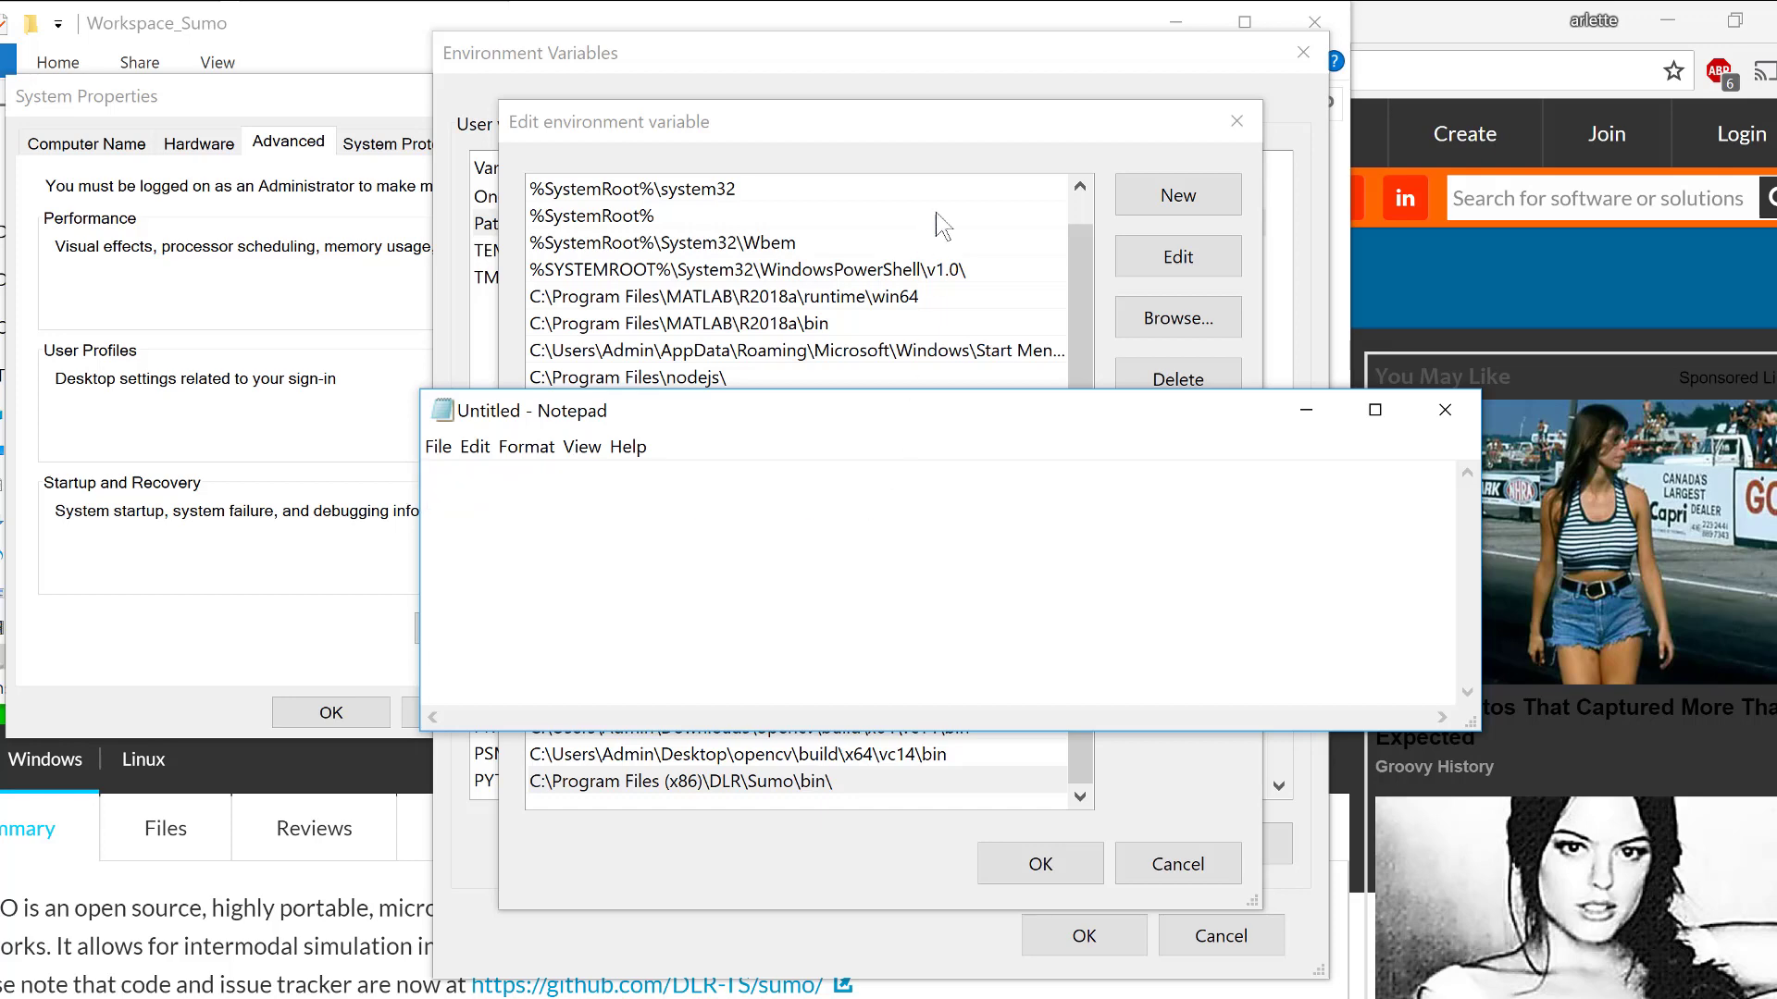
pyautogui.click(1035, 130)
pyautogui.click(1209, 200)
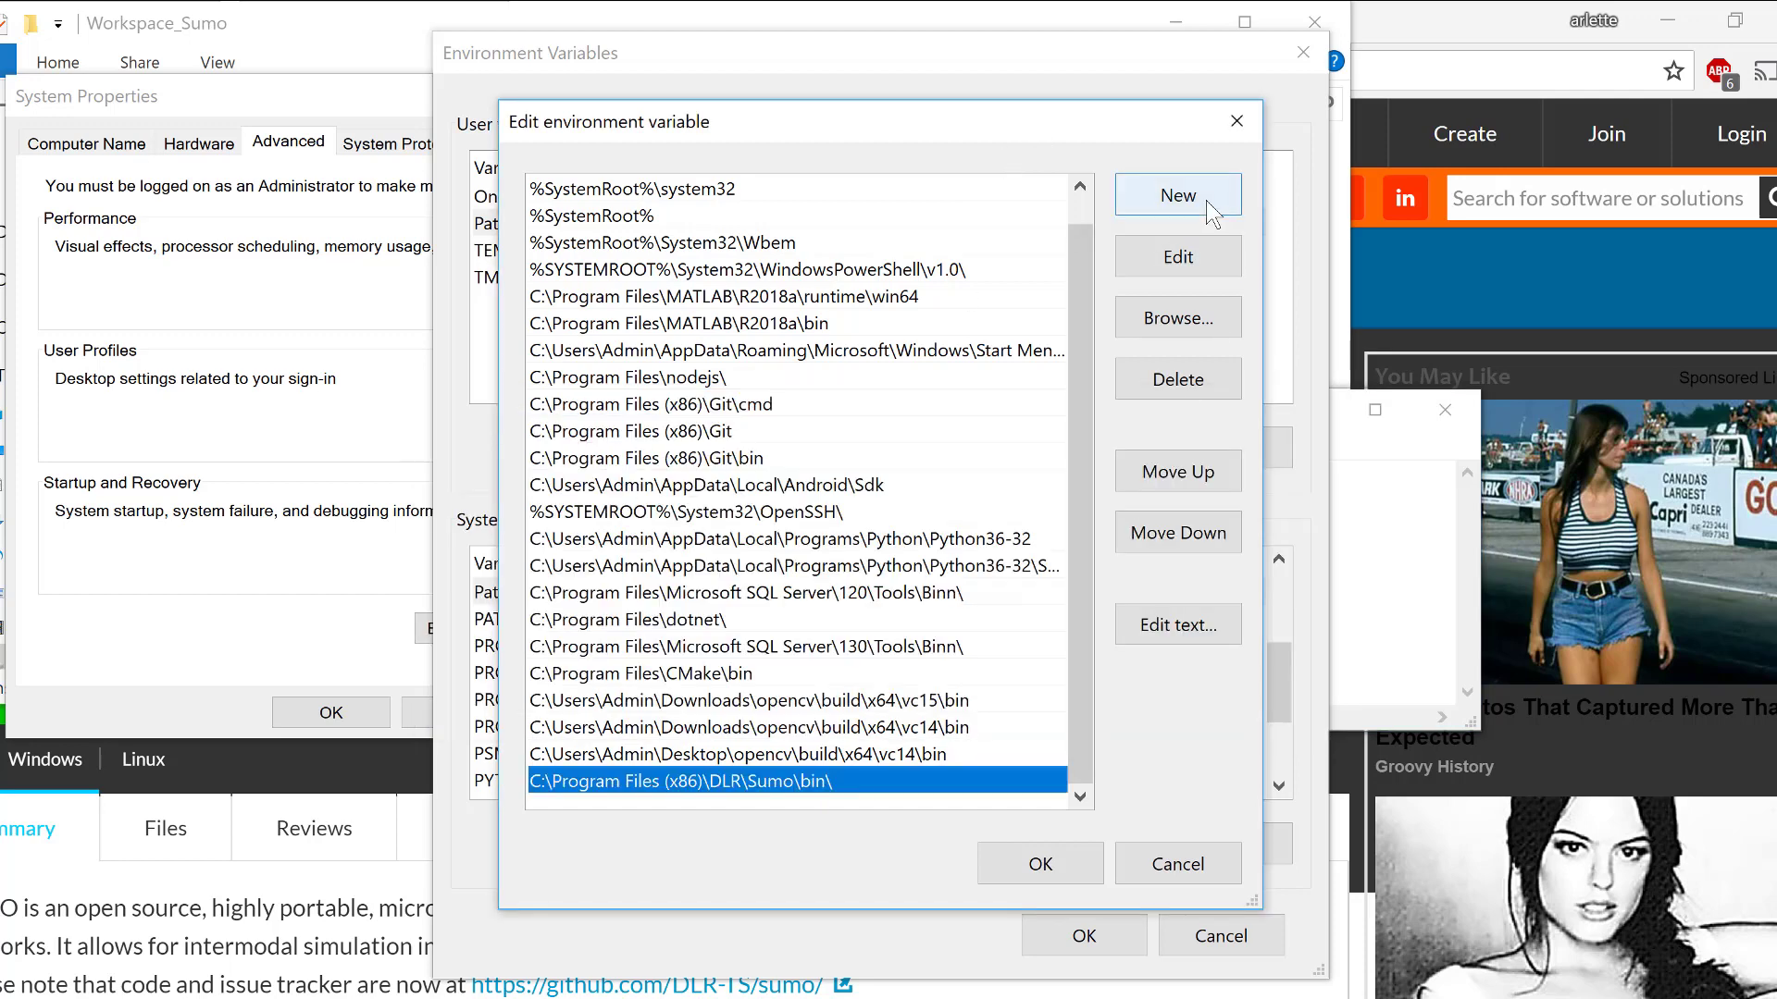
pyautogui.hotkey('ctrl', 'v')
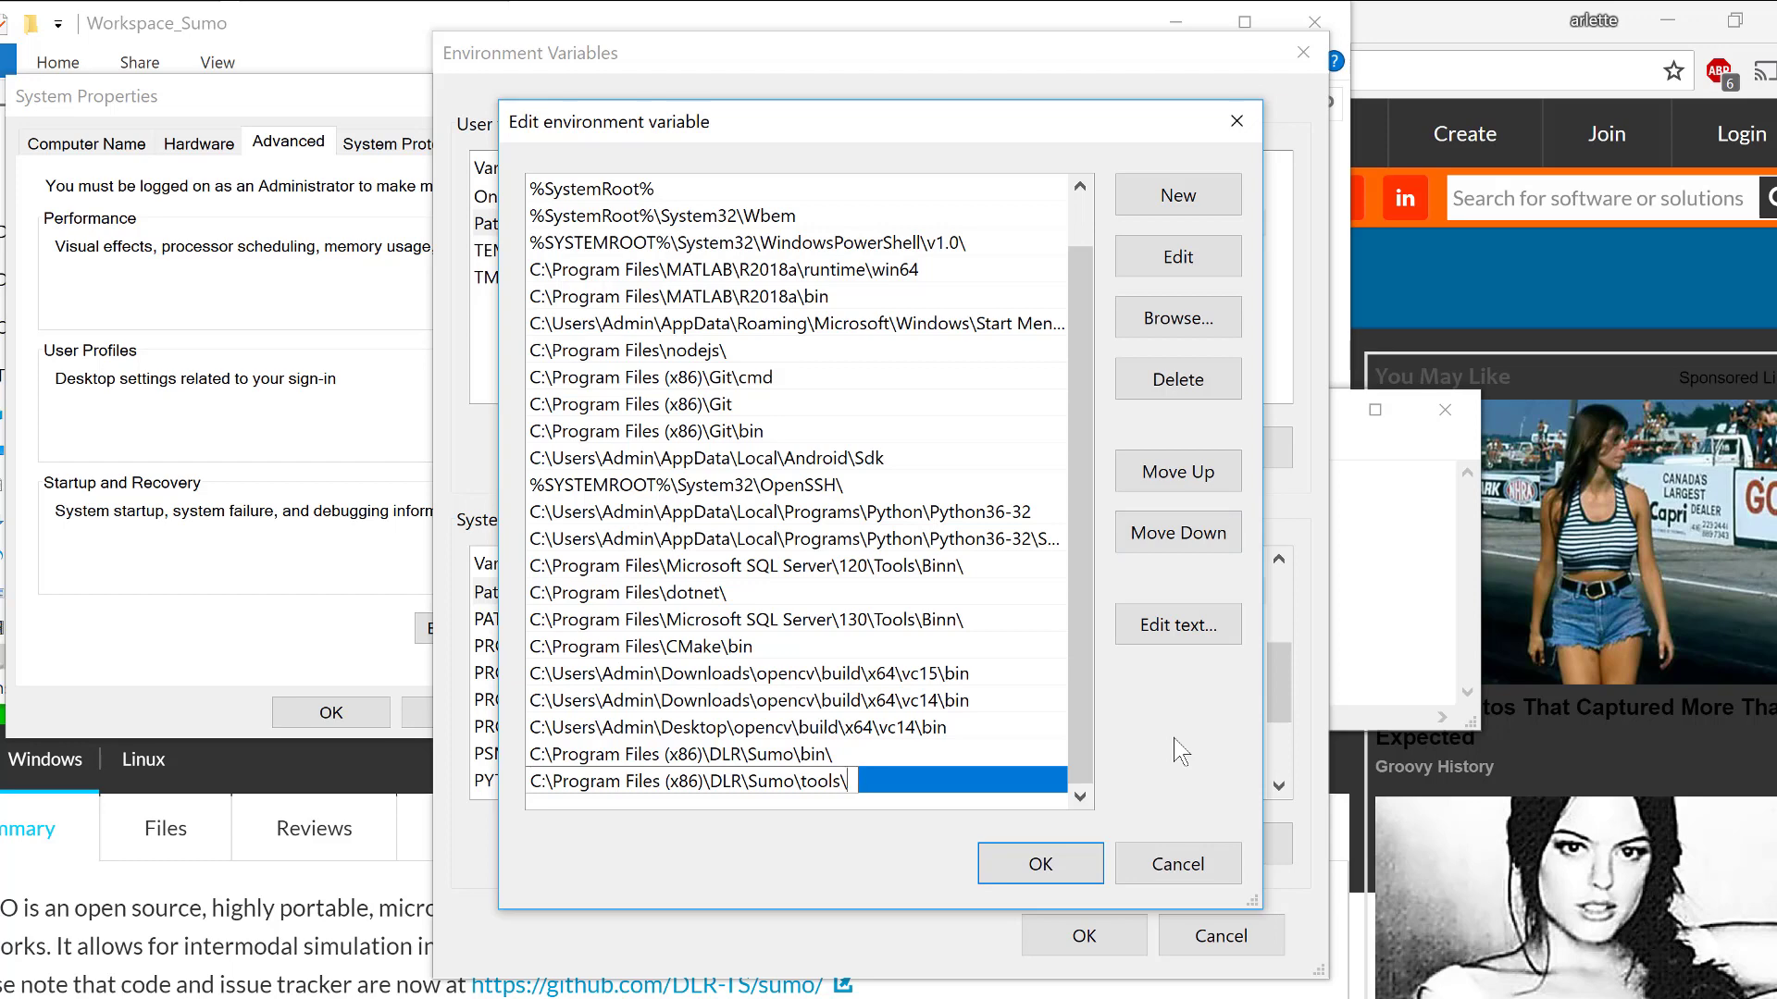
# Commit the new tools entry, save the Path variable, and accept the Environment Variables dialog.
pyautogui.click(925, 727)
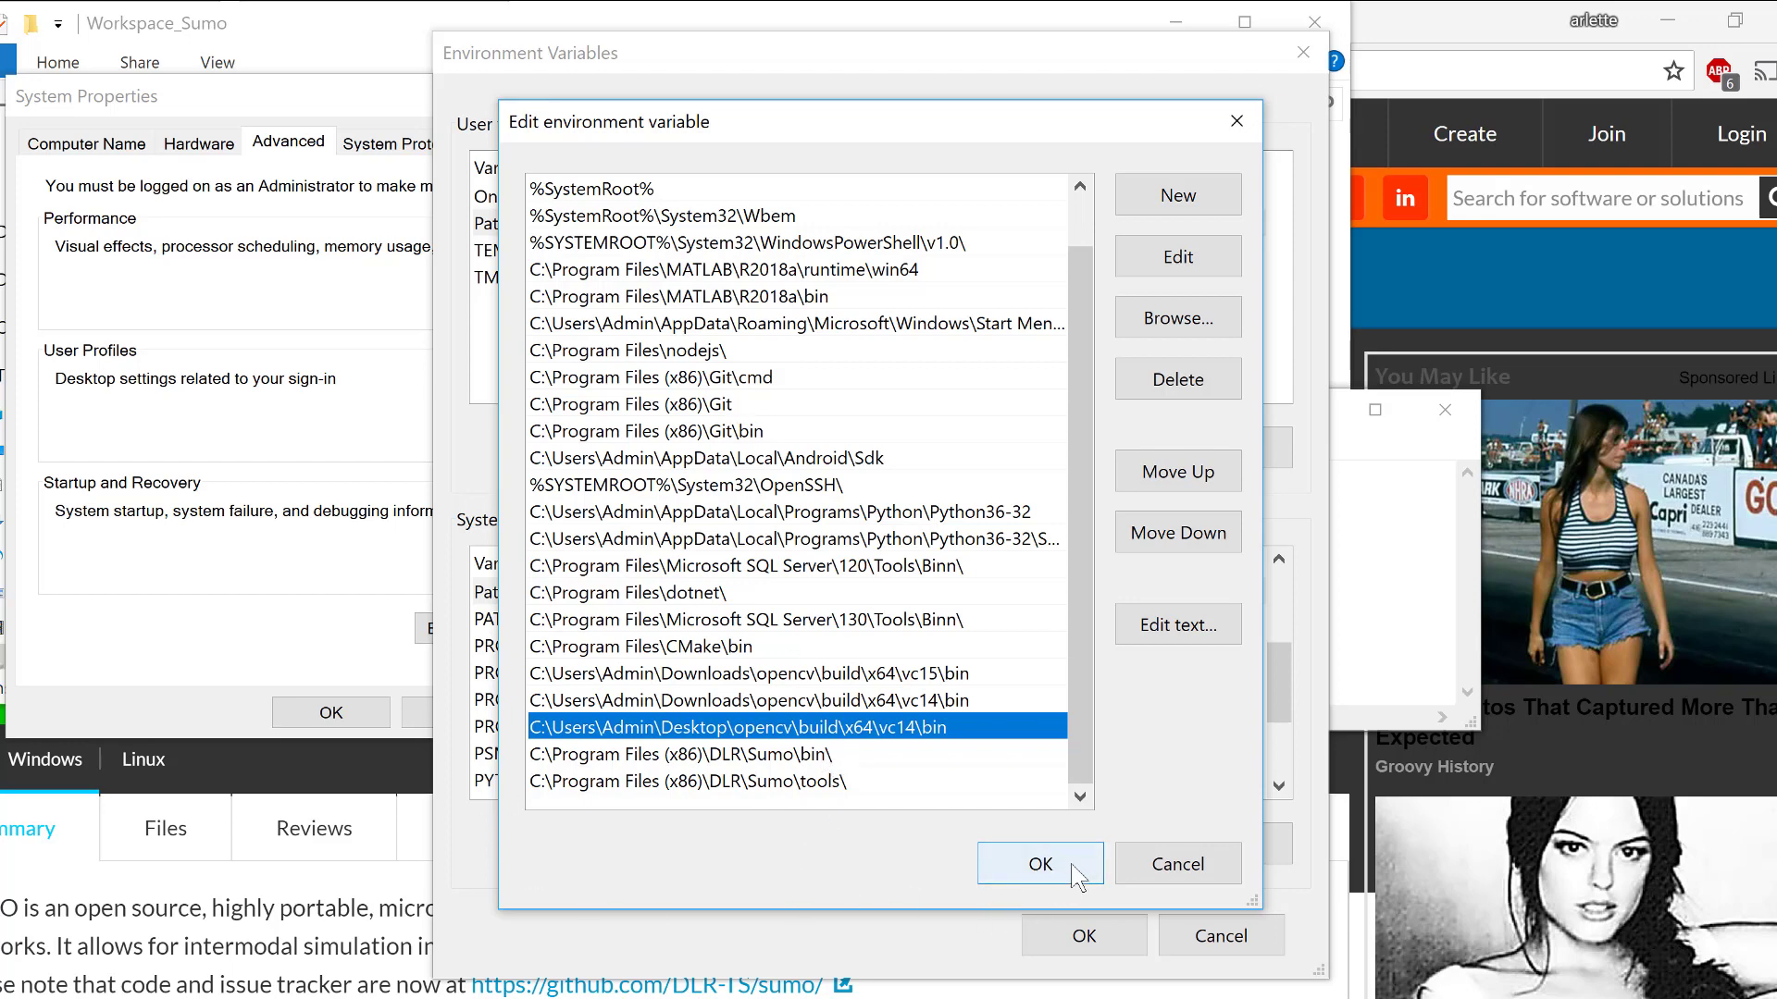
pyautogui.click(1040, 863)
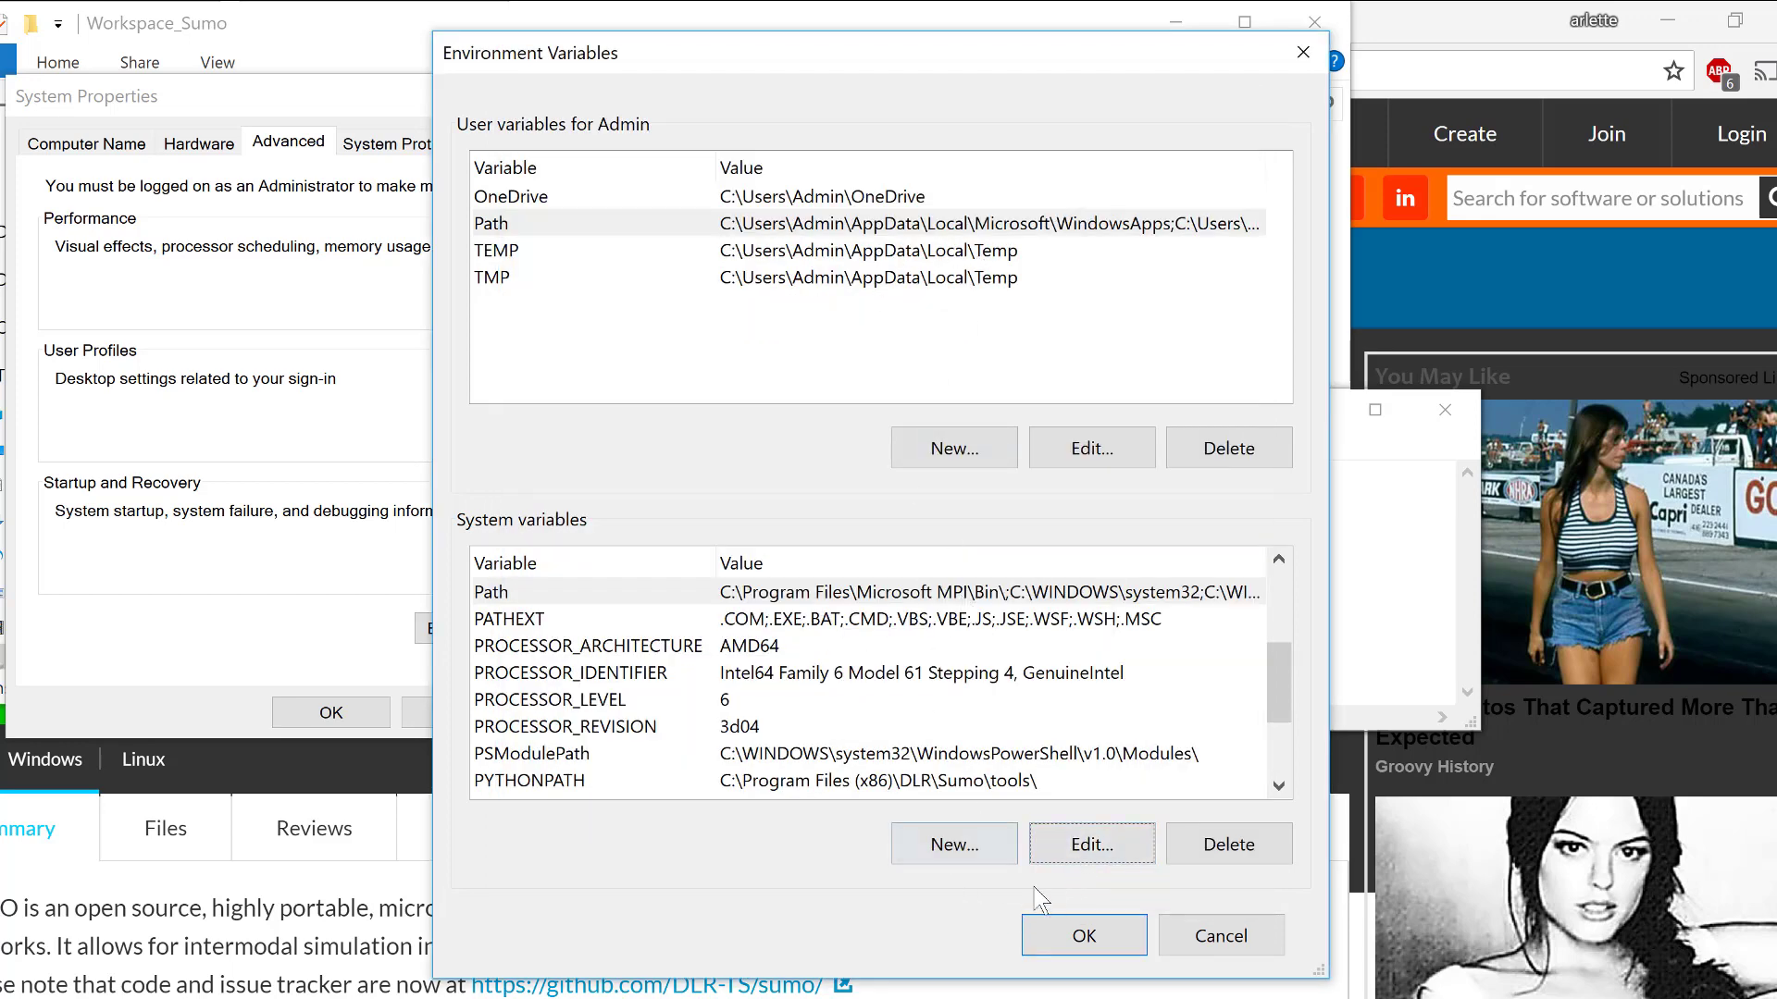
pyautogui.click(1081, 936)
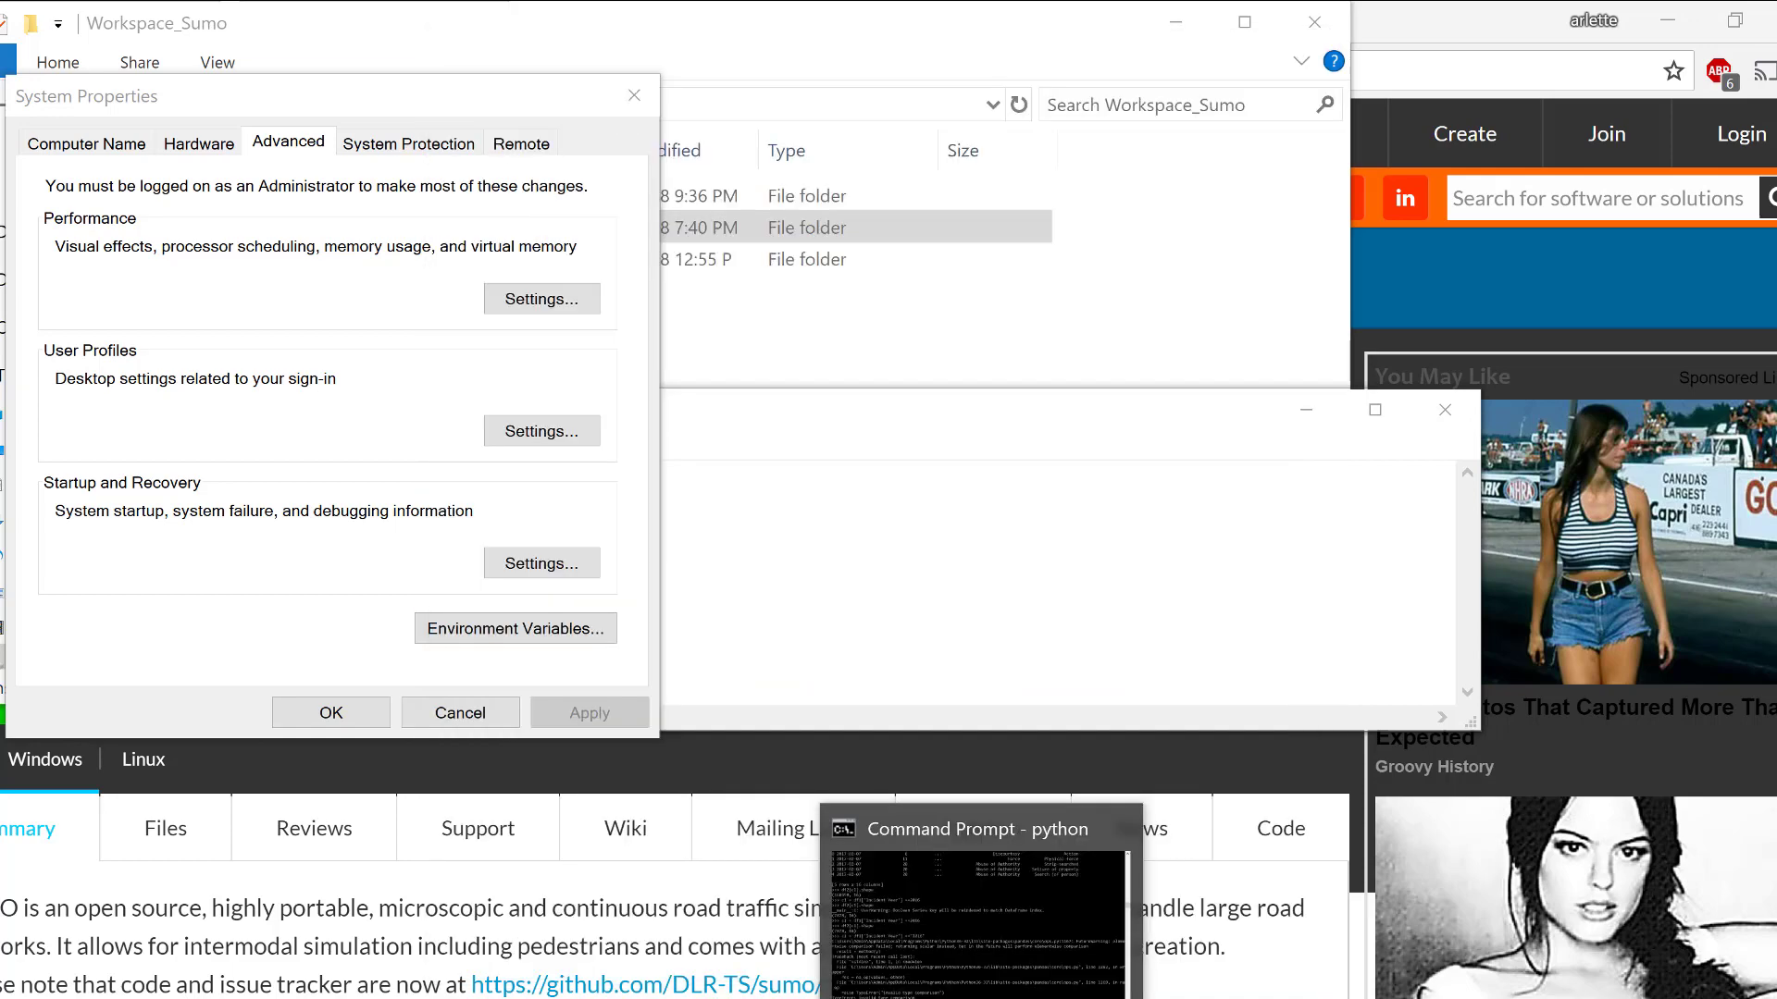
# Switch to the SUMO_Tutorial presentation in PowerPoint and browse the slides around slide 16 on the Sumo configuration file.
pyautogui.click(1286, 998)
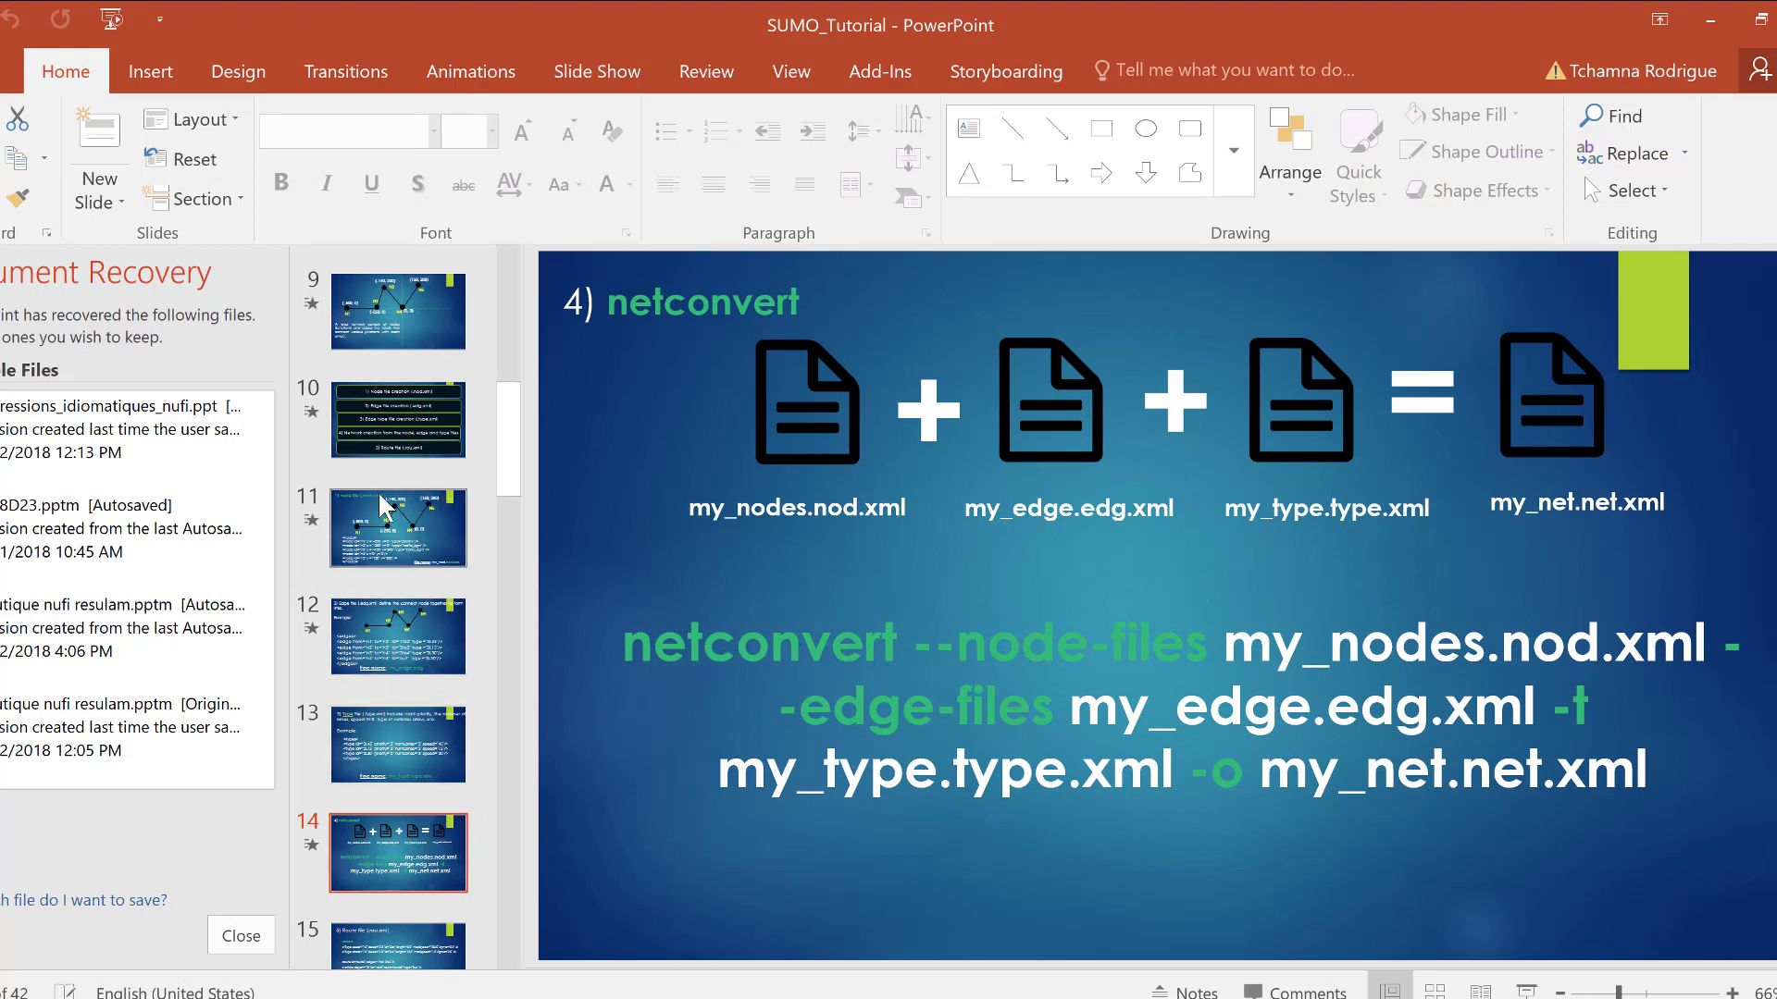
pyautogui.click(443, 937)
pyautogui.press('Down')
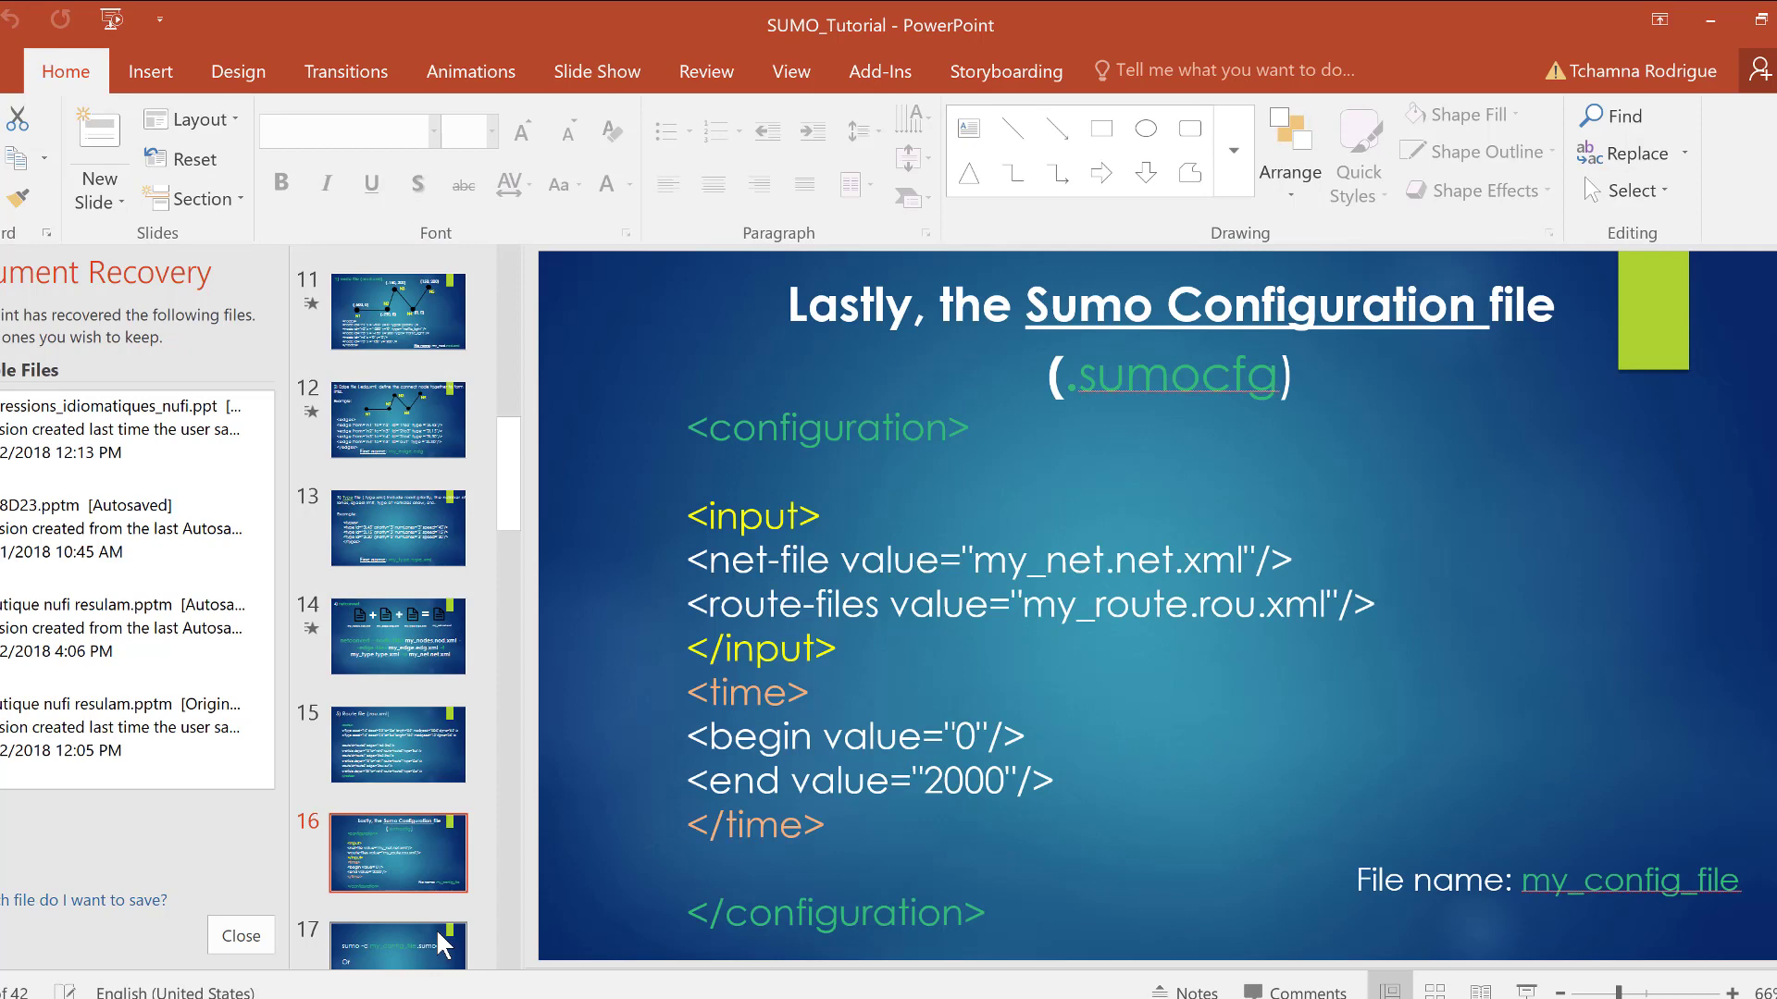
pyautogui.click(442, 942)
pyautogui.press('Up')
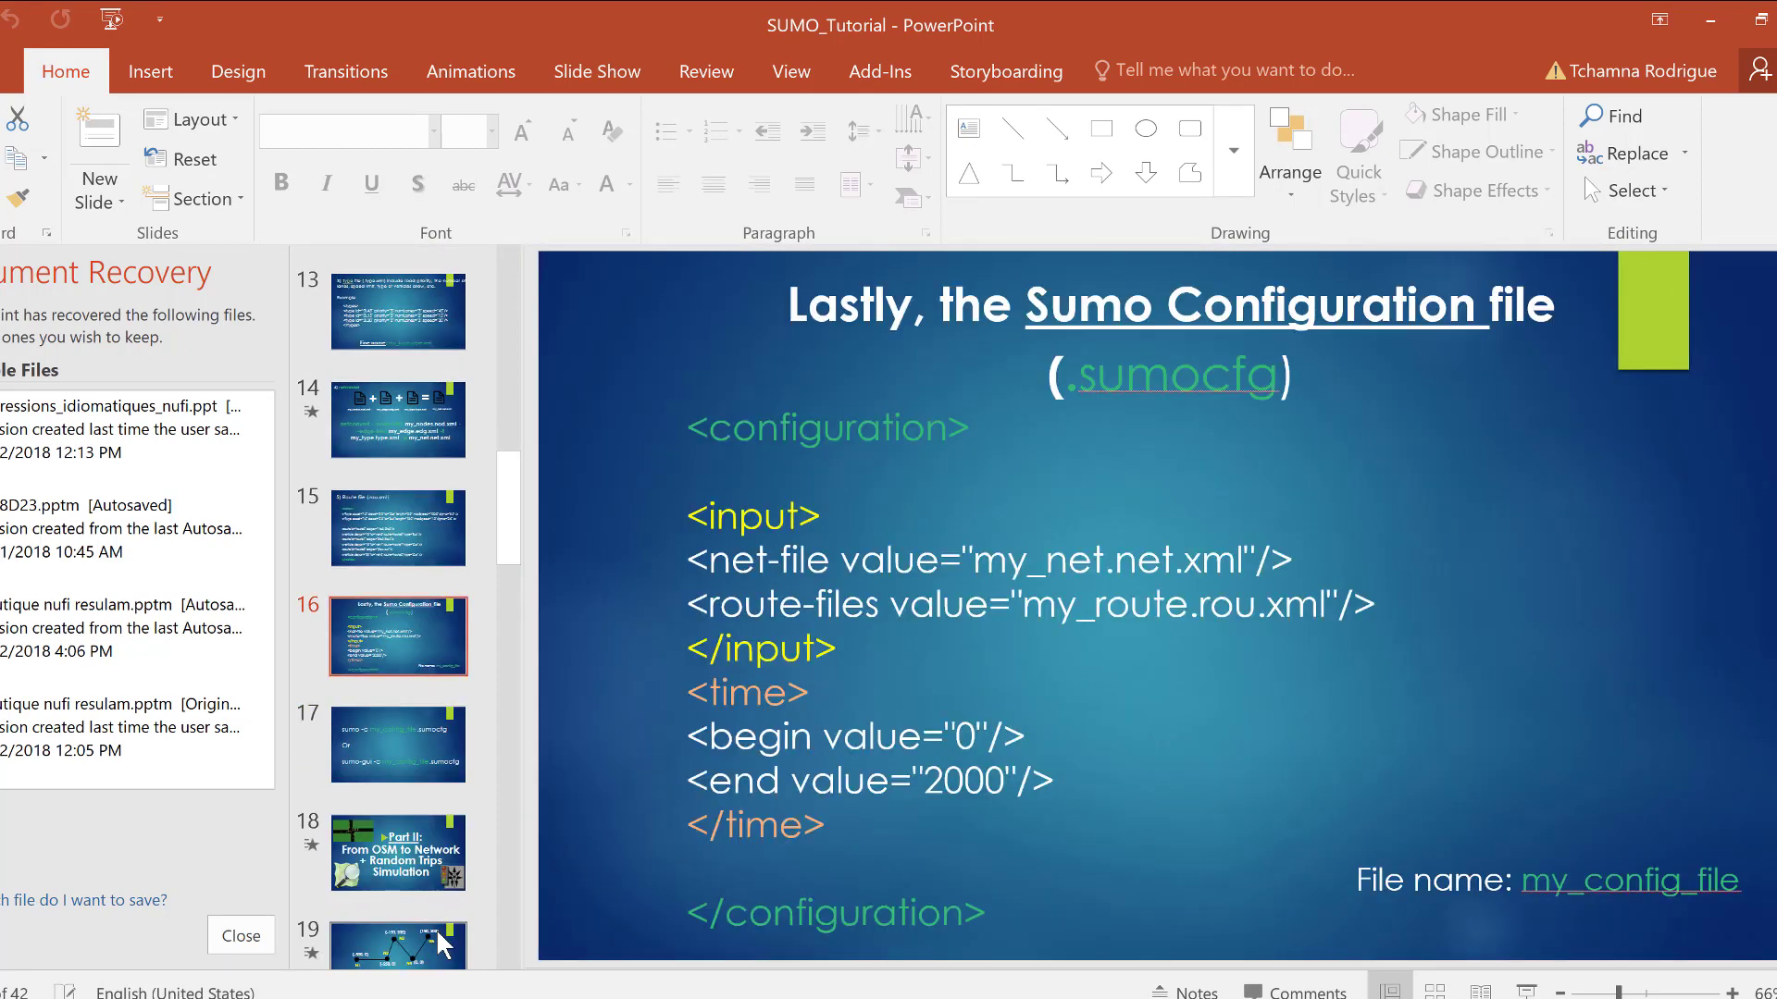